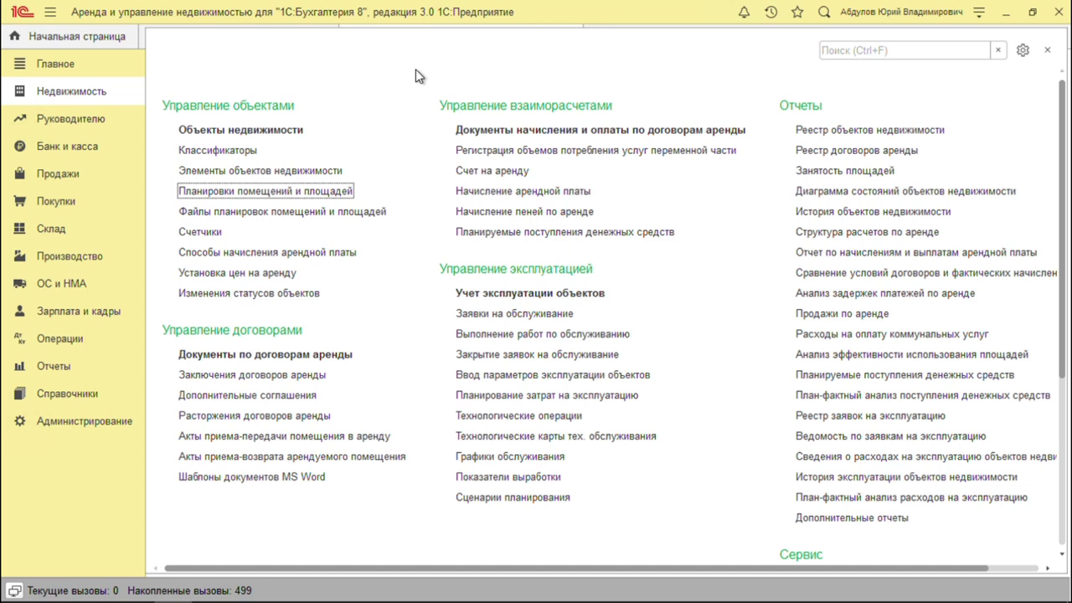
# Open the list "Файлы планировок помещений и площадей" and switch to the File Explorer folder 3_0_94_17_3_3_3_208
pyautogui.press('Down')
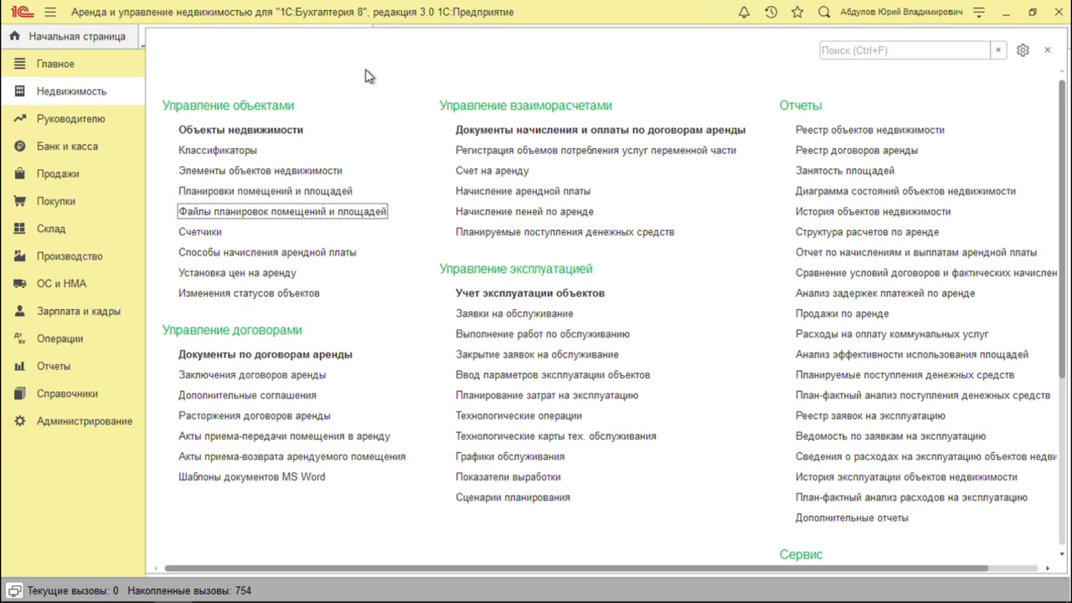
pyautogui.hotkey('alt', 'Tab')
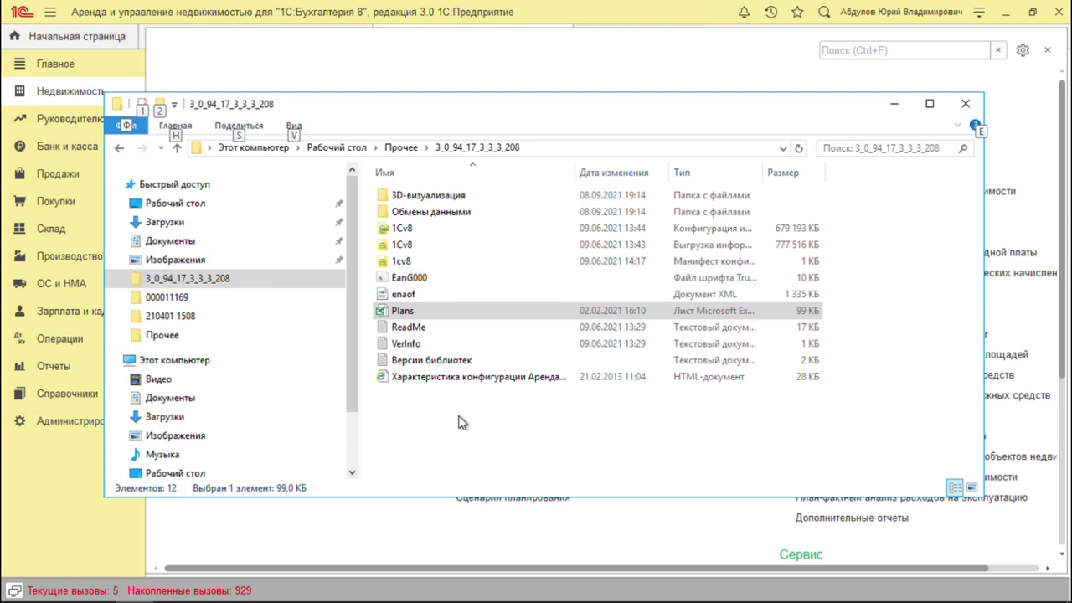
# Open the Plans workbook, examine the sample floor plan with its shaded rooms and callouts, and close it
pyautogui.click(414, 317)
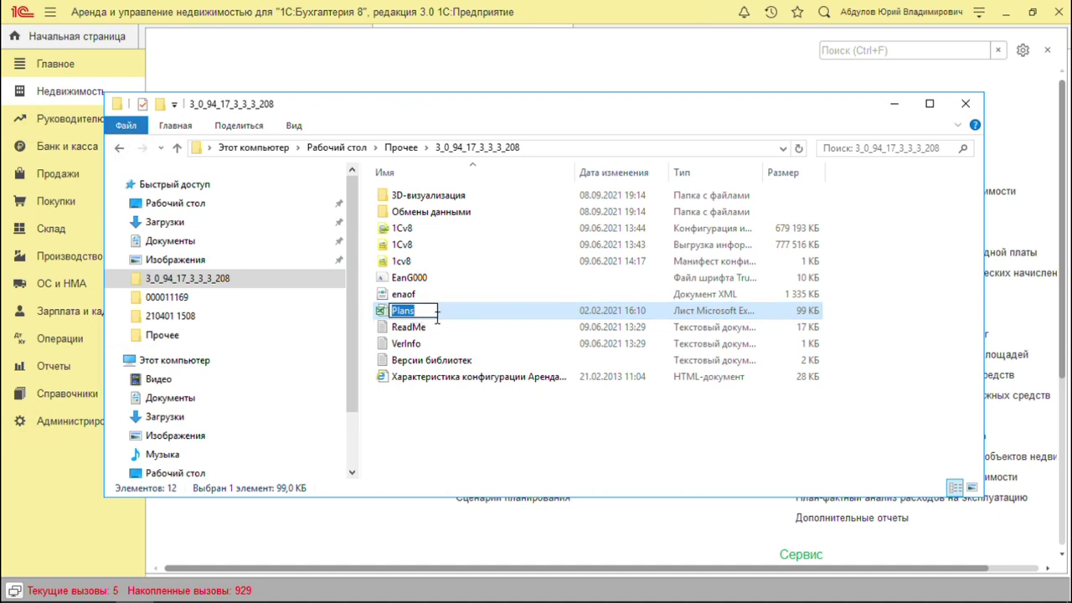
pyautogui.click(413, 423)
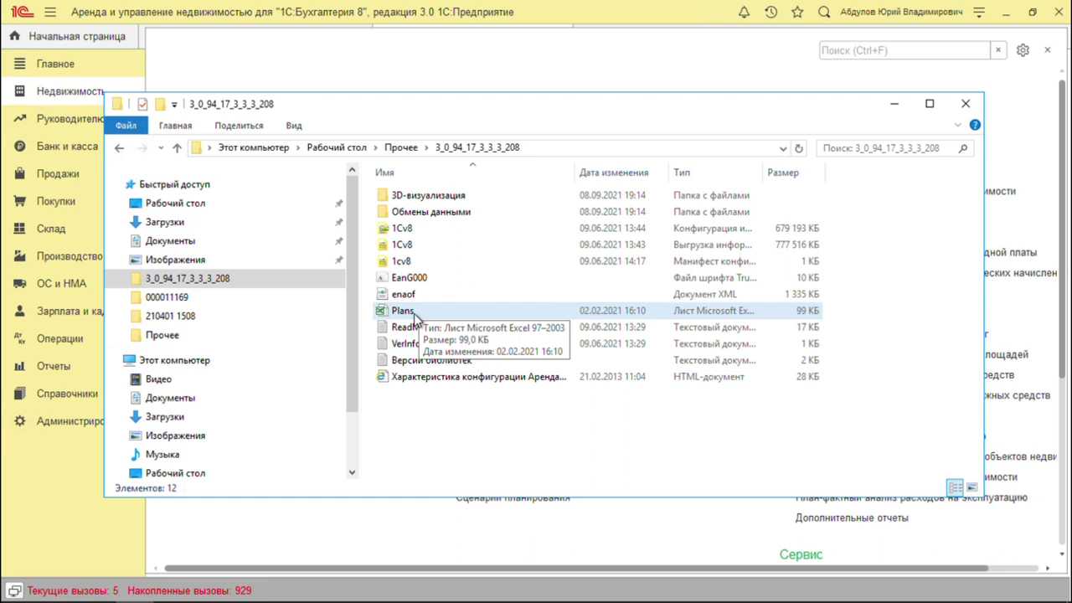
pyautogui.doubleClick(414, 313)
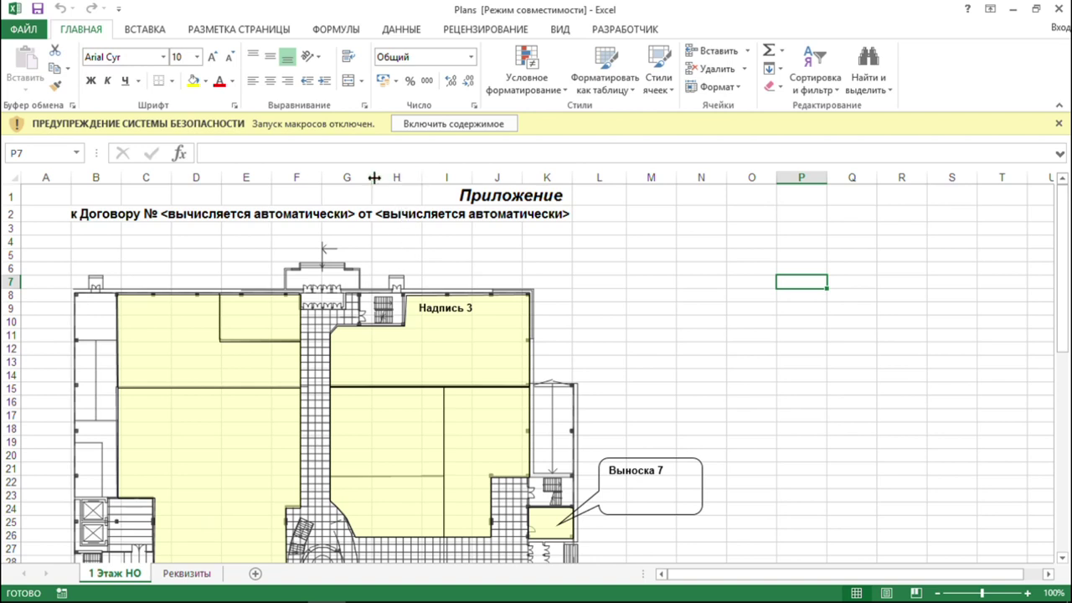
pyautogui.scroll(-2, 493, 209)
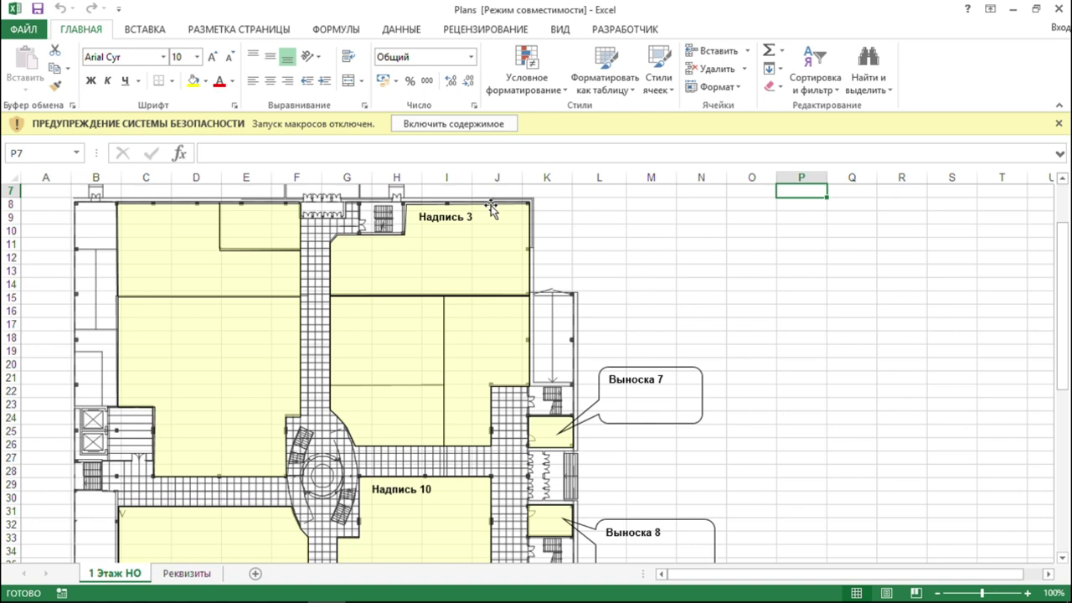
pyautogui.click(1058, 9)
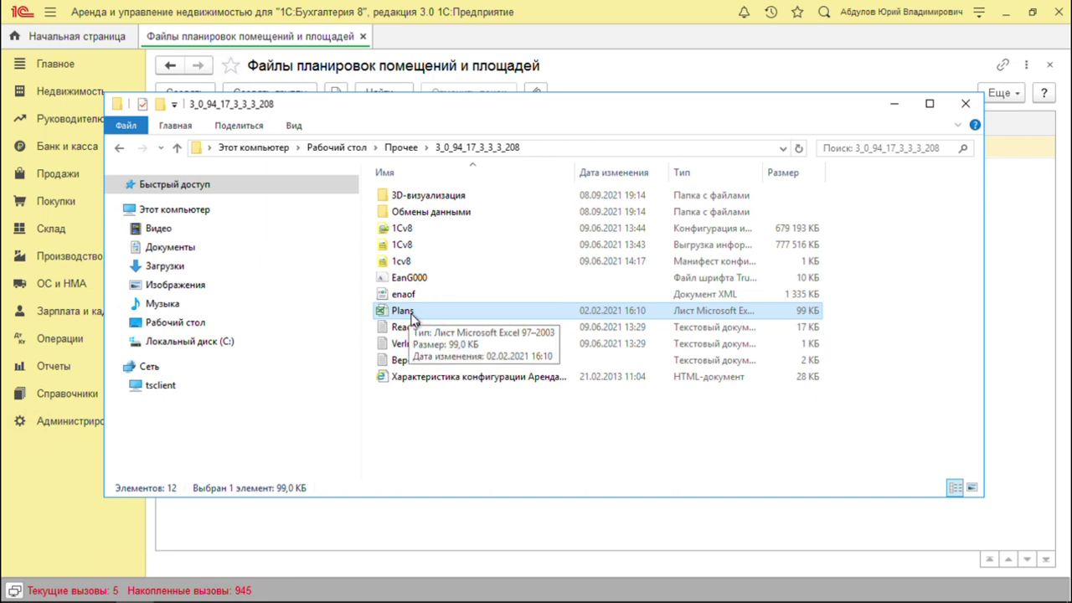
# Duplicate the Plans workbook in the same folder and rename the copy to MyPlans
pyautogui.hotkey('ctrl', 'v')
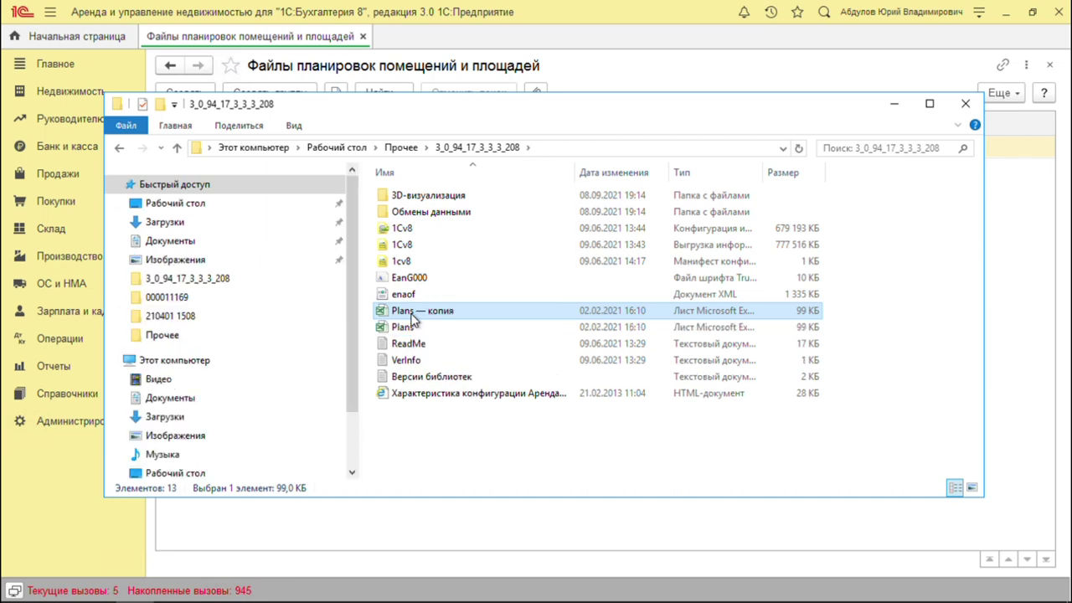
pyautogui.press('F2')
pyautogui.press('Home')
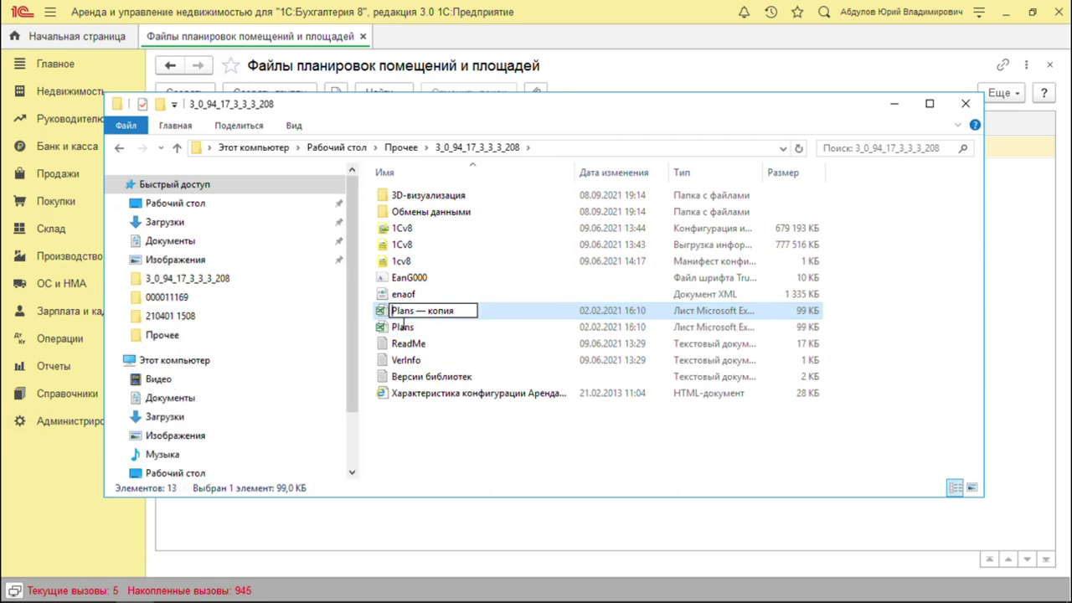
pyautogui.write('My')
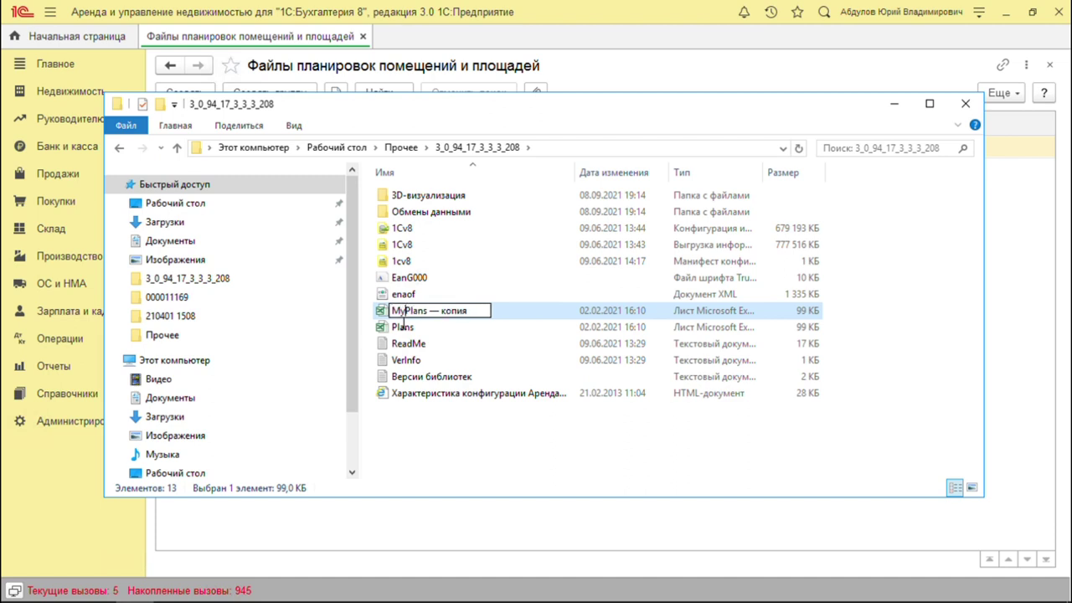
pyautogui.press('Right')
pyautogui.press('Right')
pyautogui.press('Right')
pyautogui.press('Right')
pyautogui.press('Right')
pyautogui.hotkey('shift', 'End')
pyautogui.press('Delete')
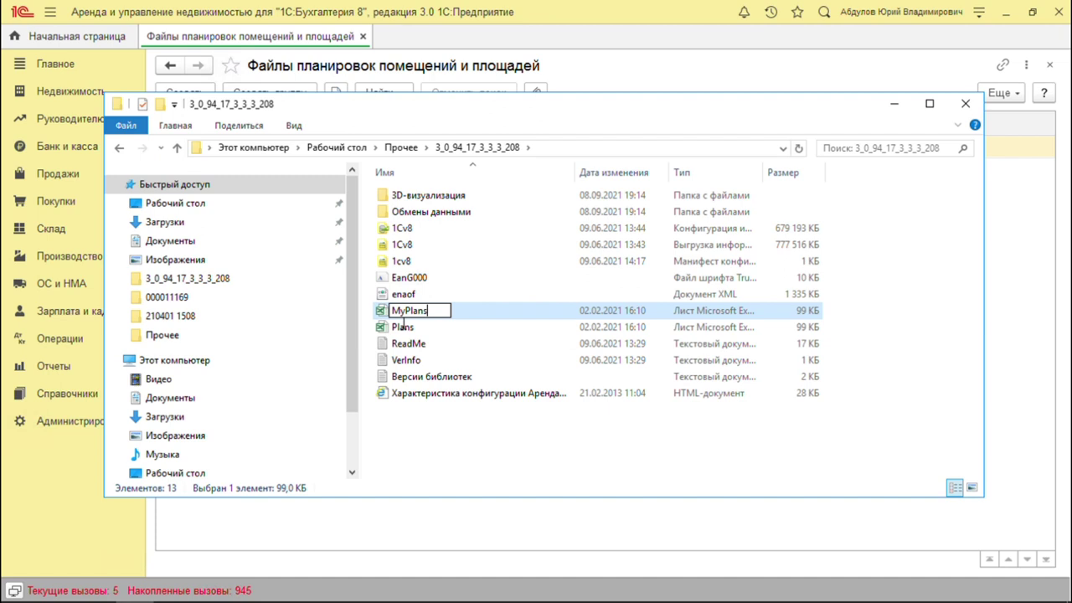
pyautogui.press('Return')
# Open the MyPlans workbook and paste the floor plan picture onto a new worksheet
pyautogui.press('super+Up')
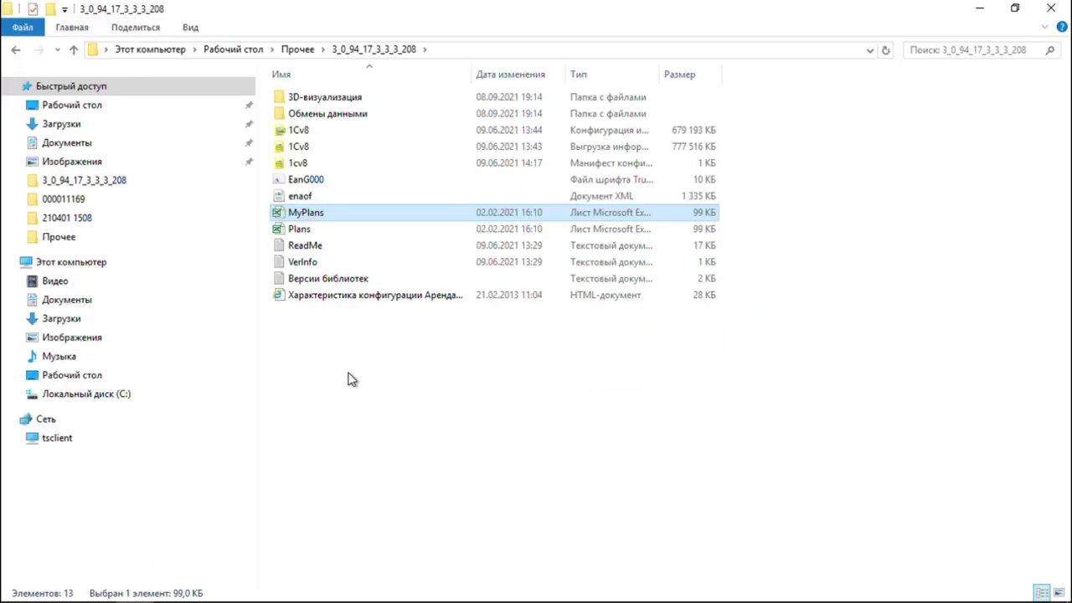
pyautogui.doubleClick(335, 220)
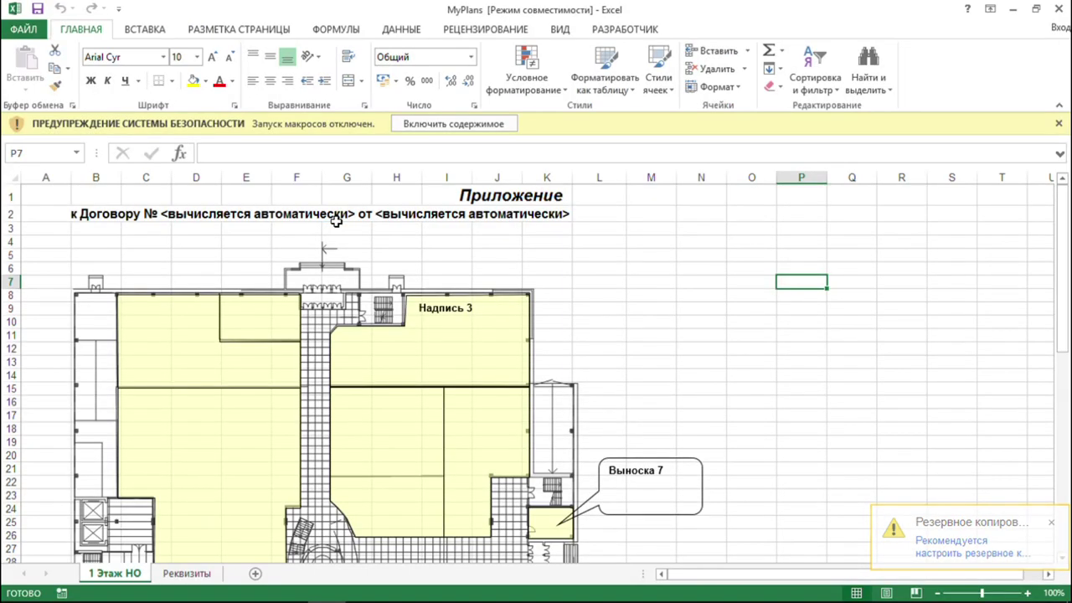
pyautogui.click(257, 575)
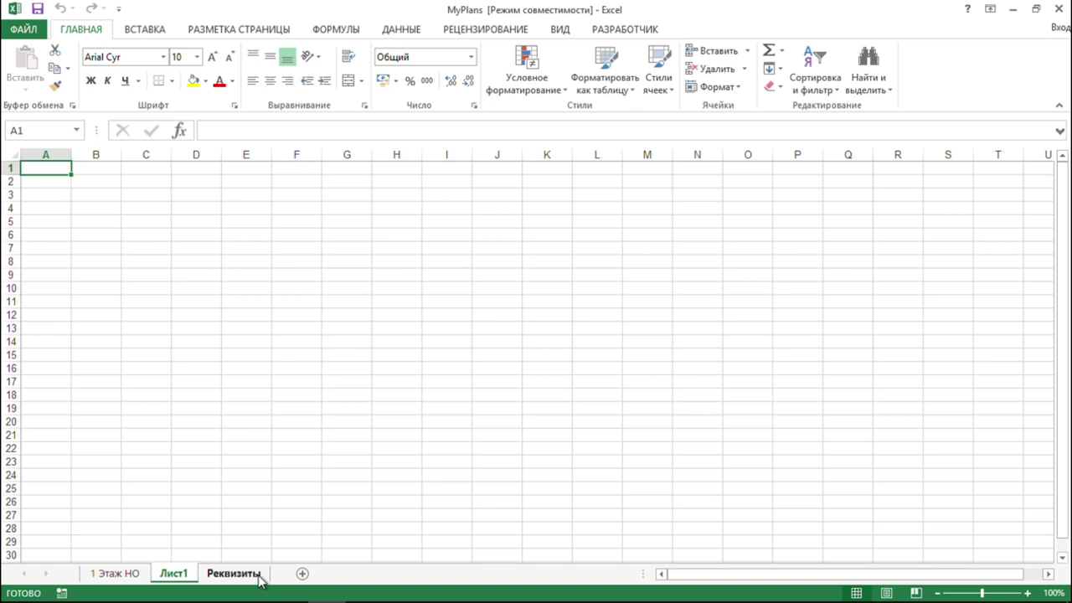
pyautogui.hotkey('ctrl', 'v')
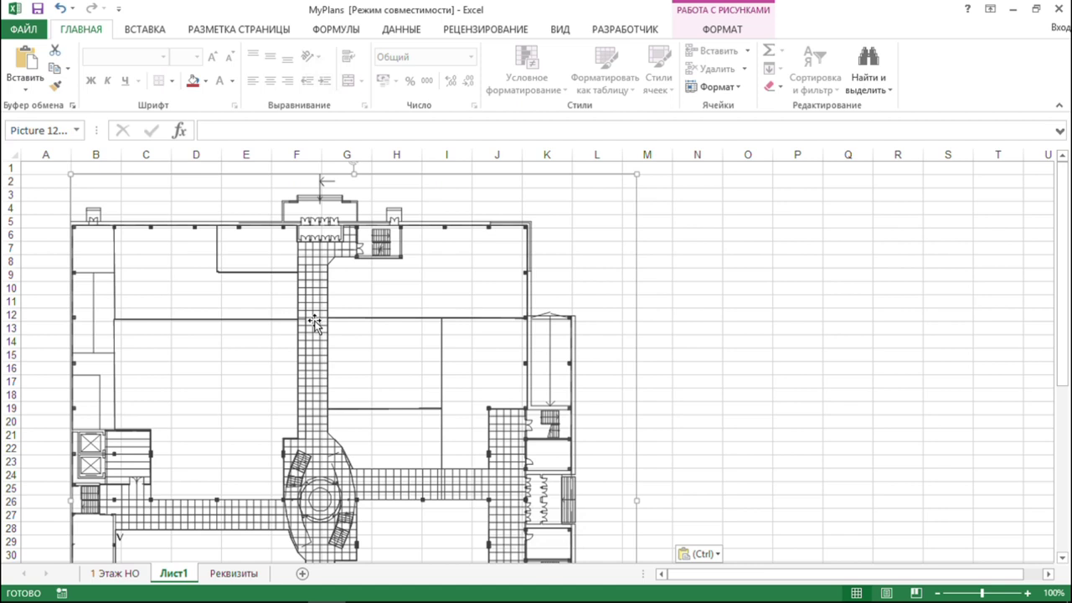
# On Лист1, trace the room next to the upper staircase with a closed freeform shape about 3.31 cm high and 6.87 cm wide
pyautogui.click(126, 574)
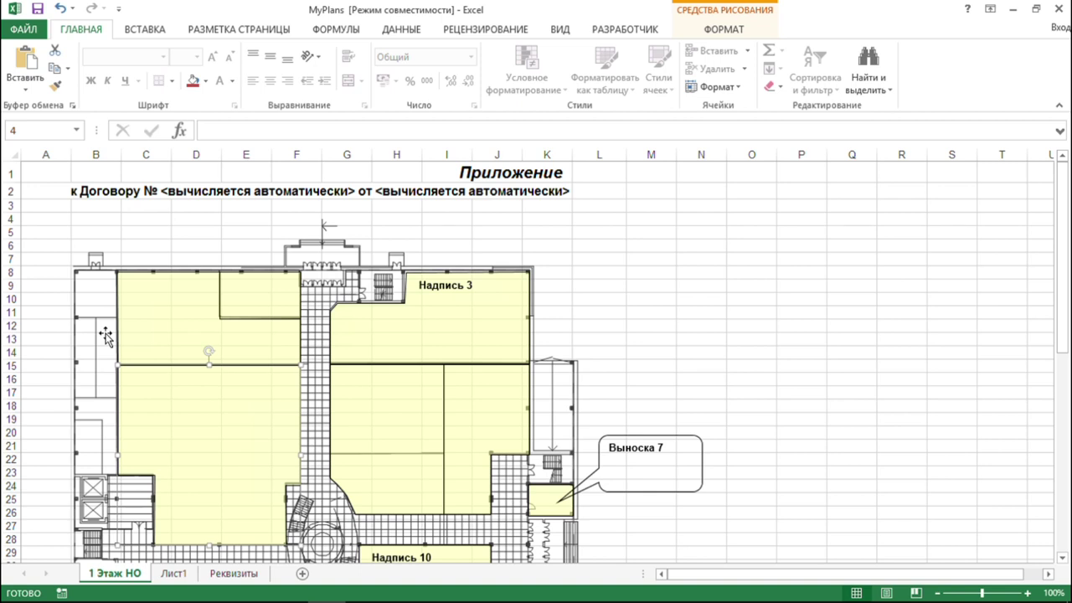
pyautogui.click(174, 573)
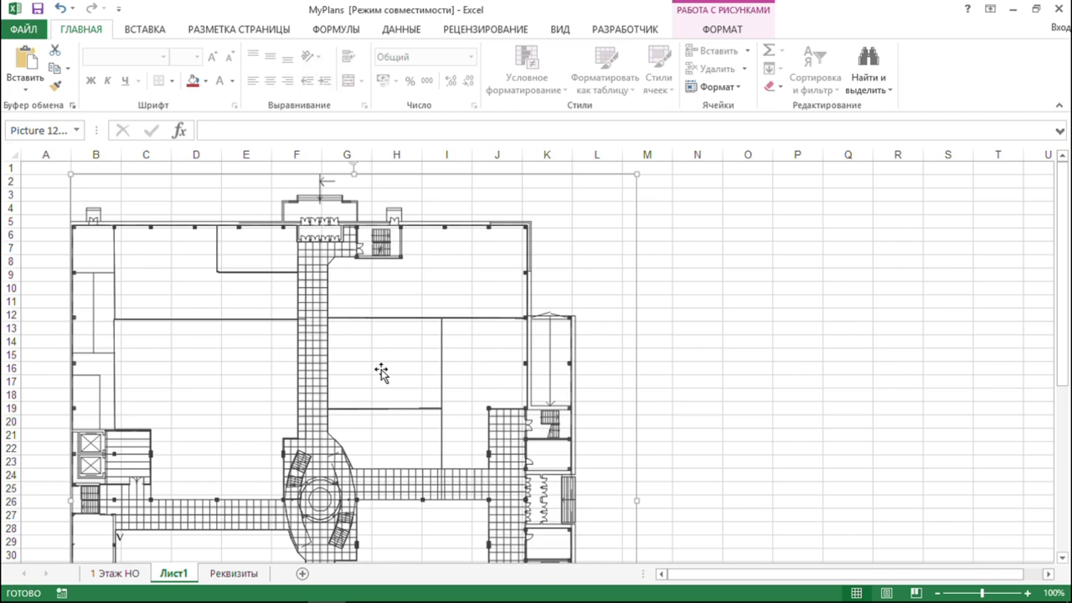
pyautogui.click(152, 36)
pyautogui.click(191, 81)
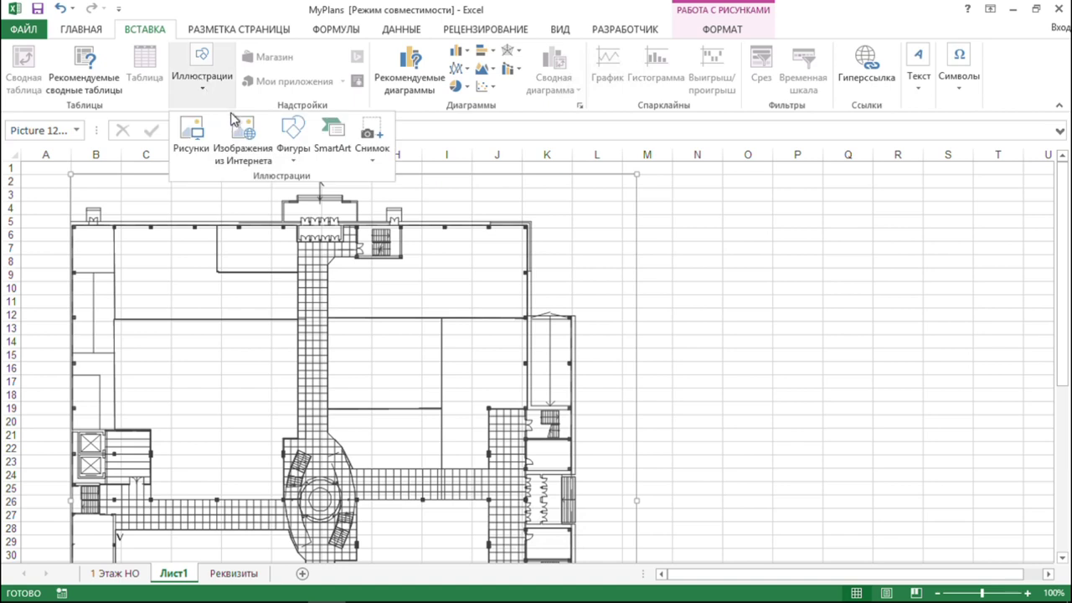
pyautogui.click(293, 141)
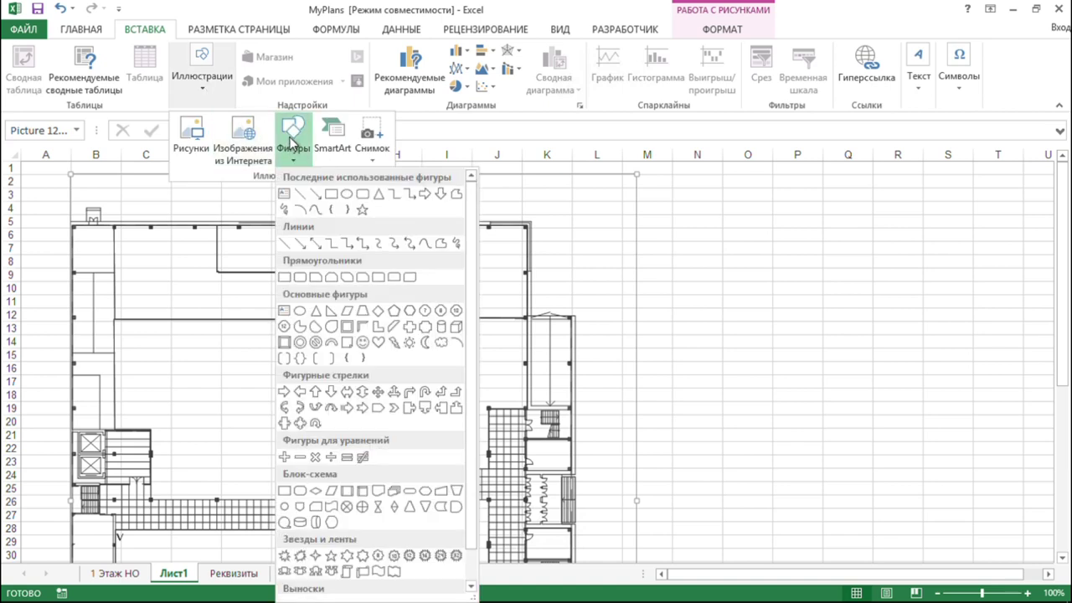
pyautogui.click(441, 243)
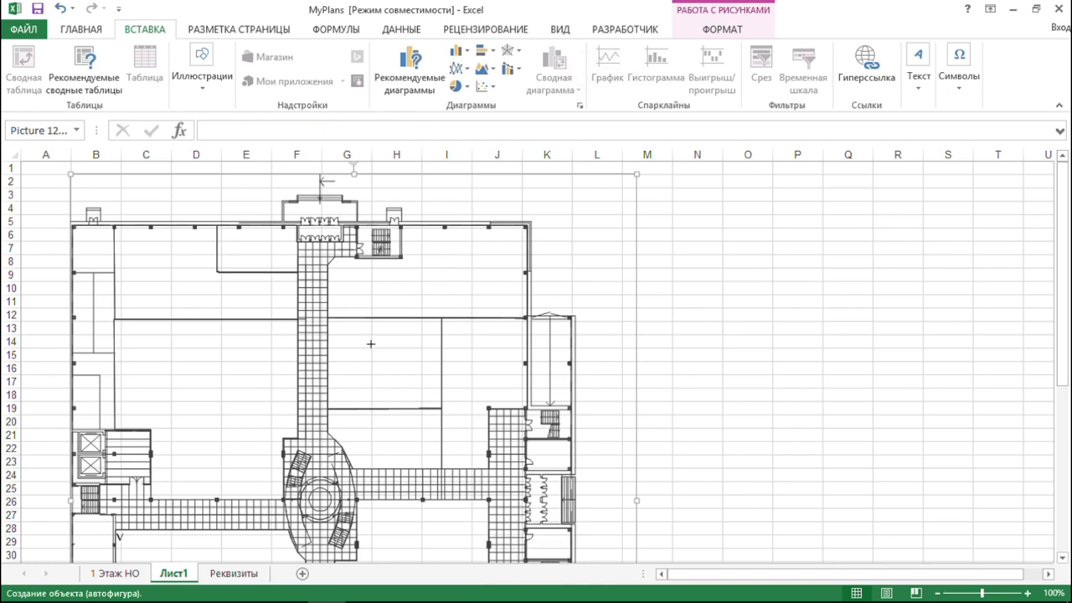
pyautogui.scroll(3, 370, 343)
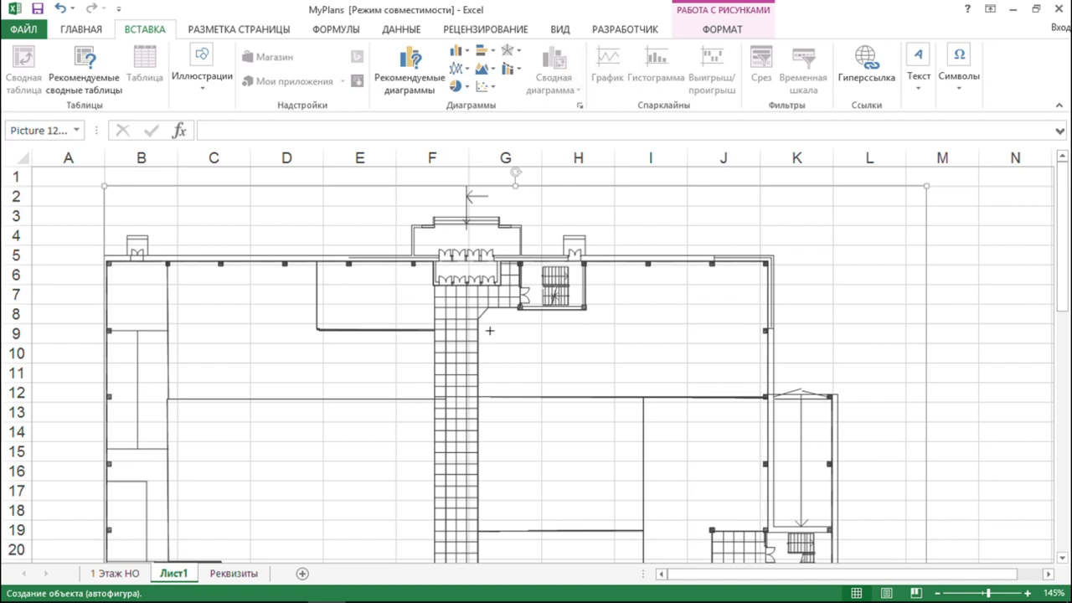
pyautogui.press('Escape')
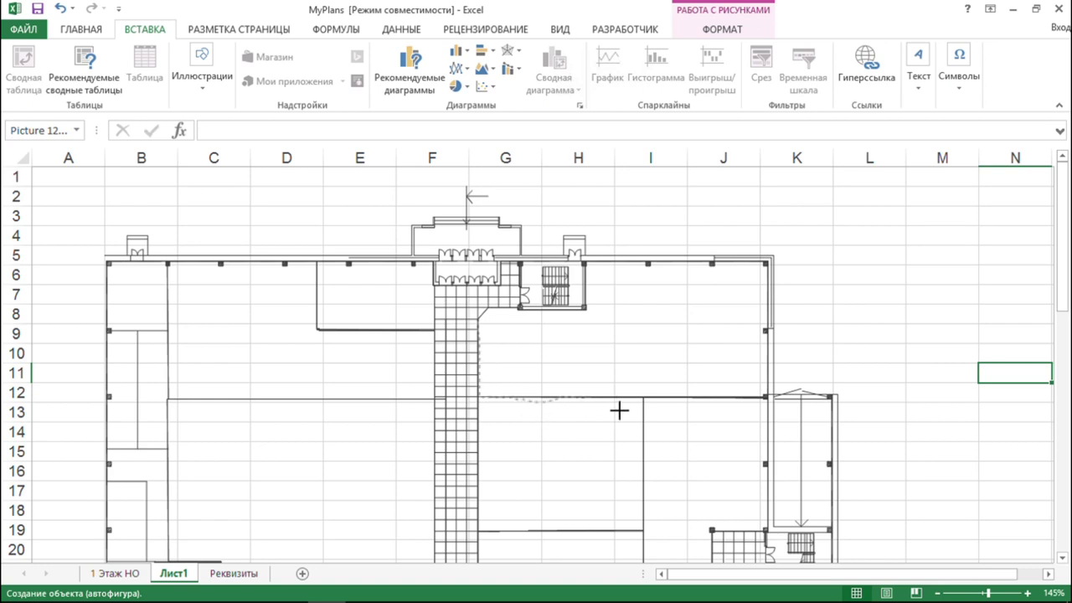
pyautogui.click(779, 398)
pyautogui.click(777, 273)
pyautogui.click(592, 276)
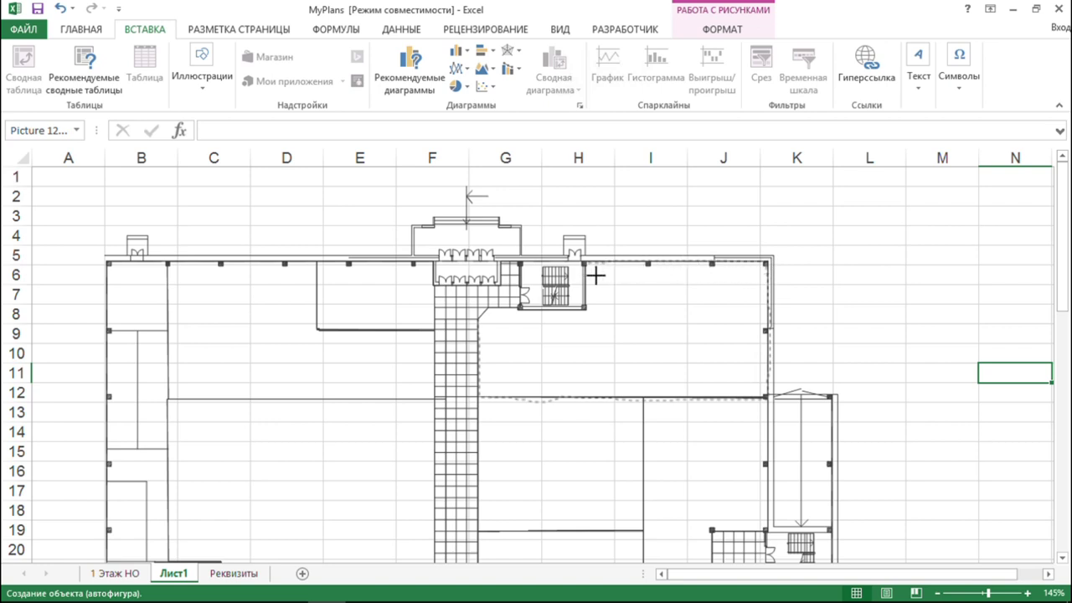
pyautogui.click(589, 320)
pyautogui.doubleClick(490, 331)
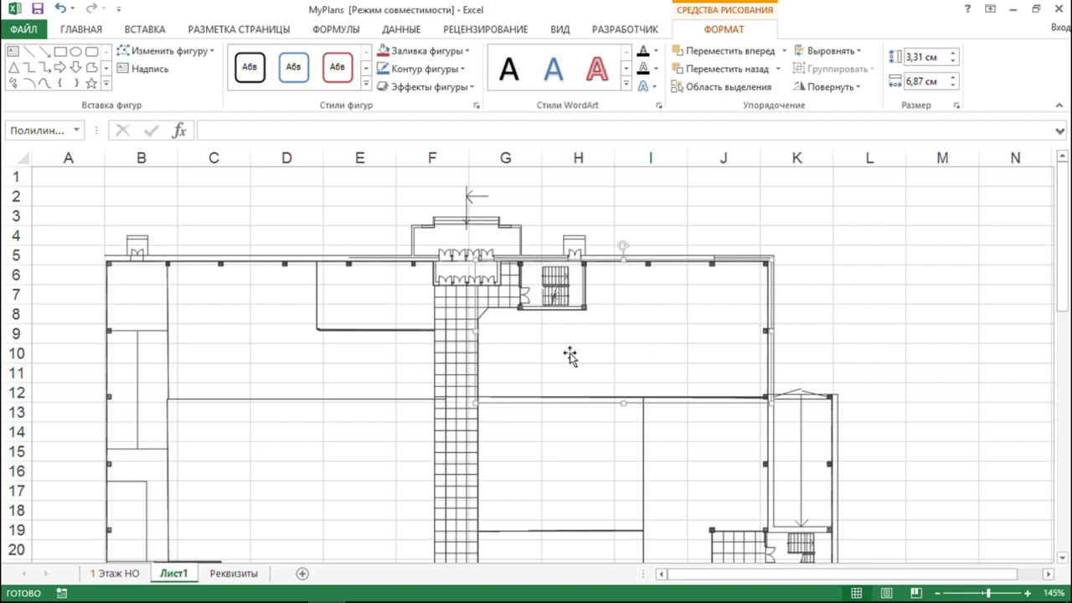
pyautogui.moveTo(598, 352); pyautogui.dragTo(620, 344)
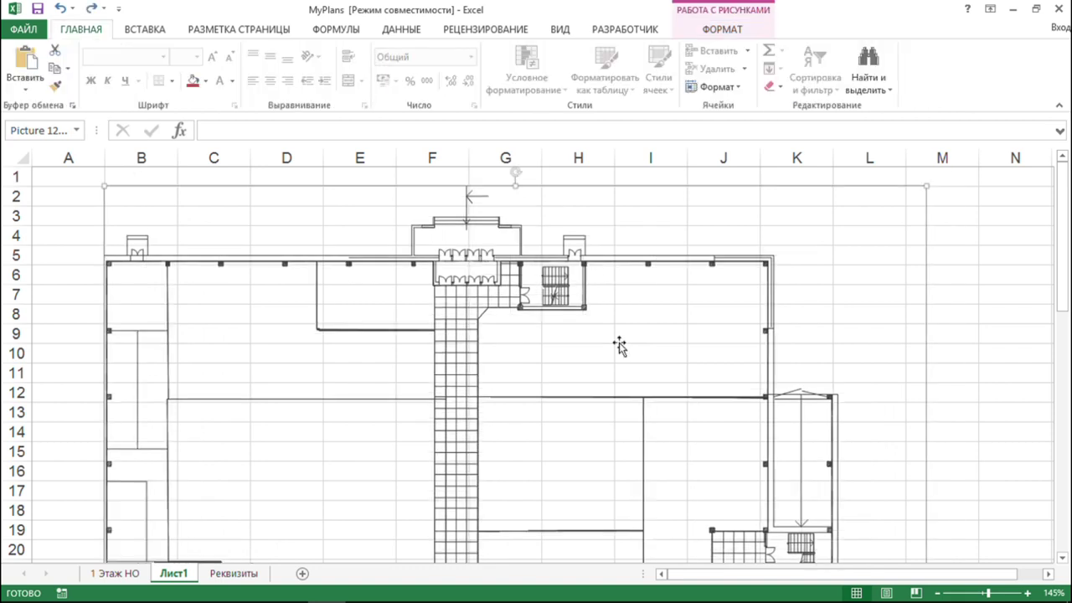
pyautogui.click(622, 343)
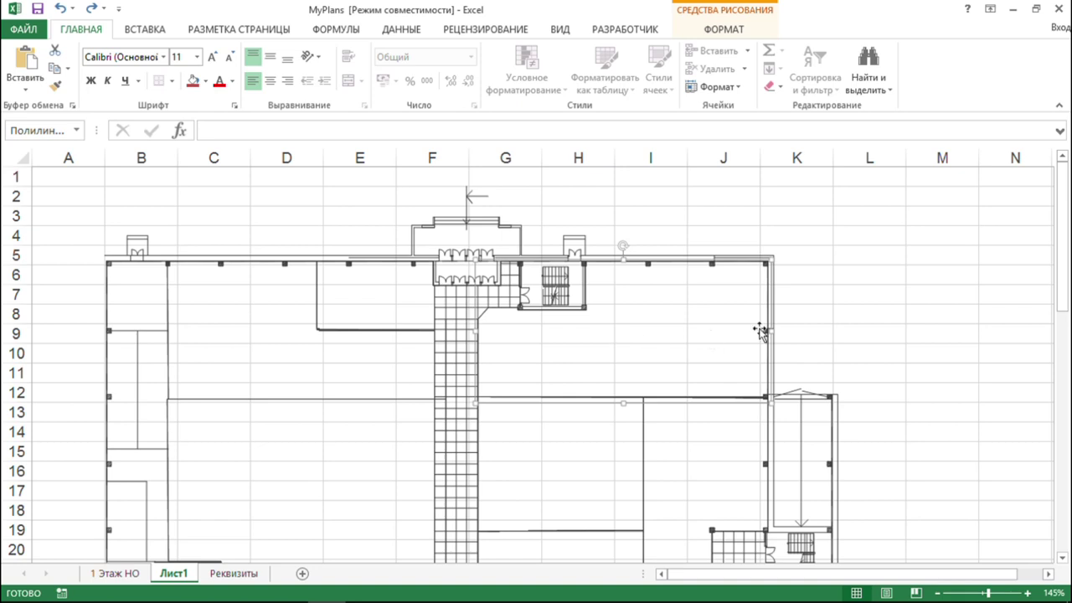
pyautogui.click(856, 295)
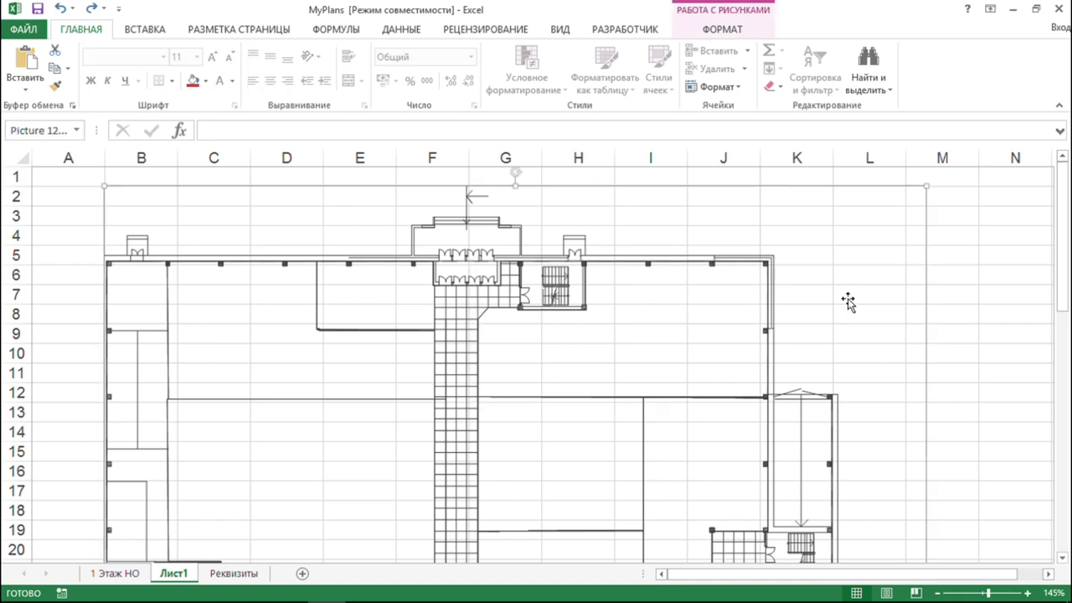
pyautogui.click(967, 279)
pyautogui.click(993, 361)
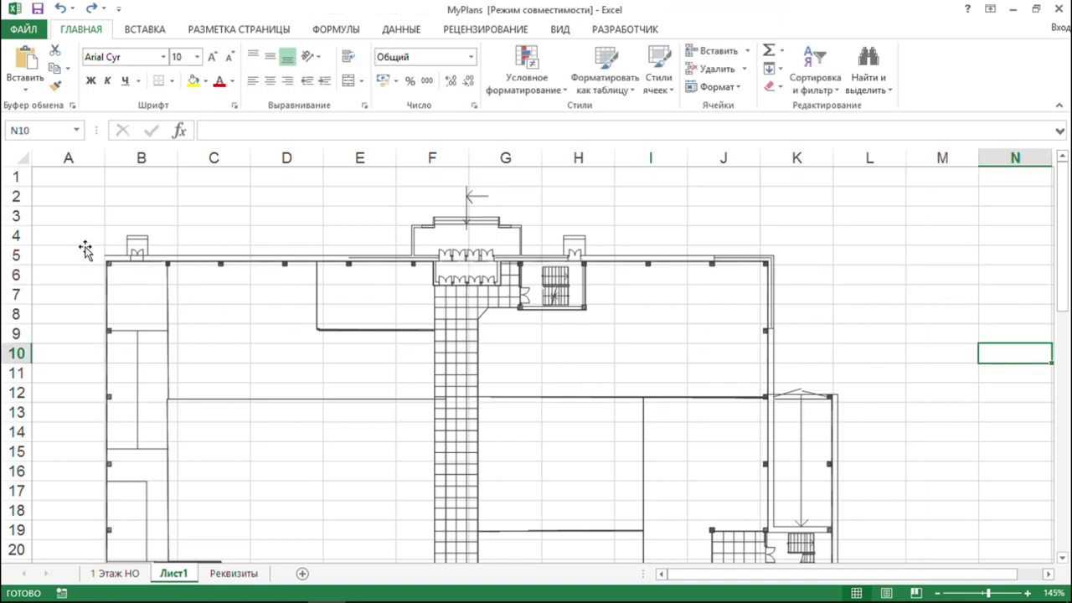
pyautogui.click(555, 317)
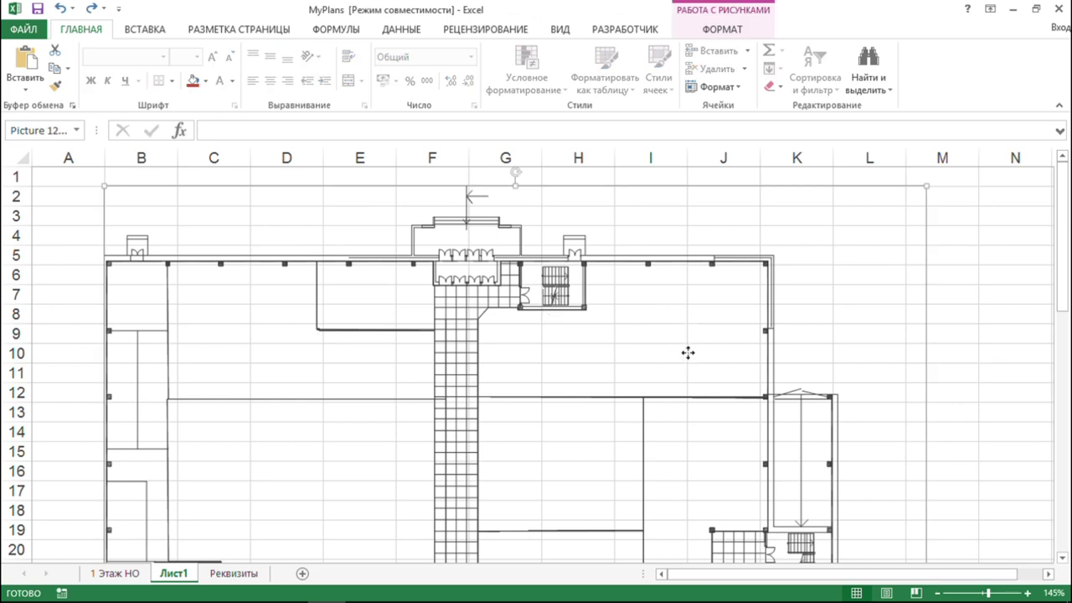
# Give the traced room shape a solid light orange fill with 51% transparency
pyautogui.click(584, 397)
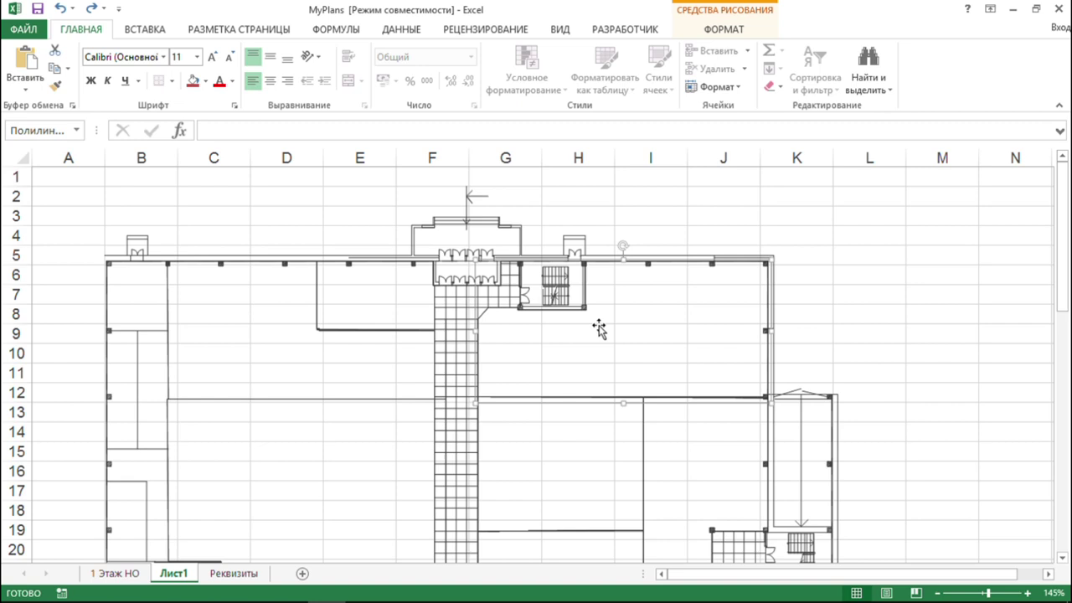
pyautogui.rightClick(626, 263)
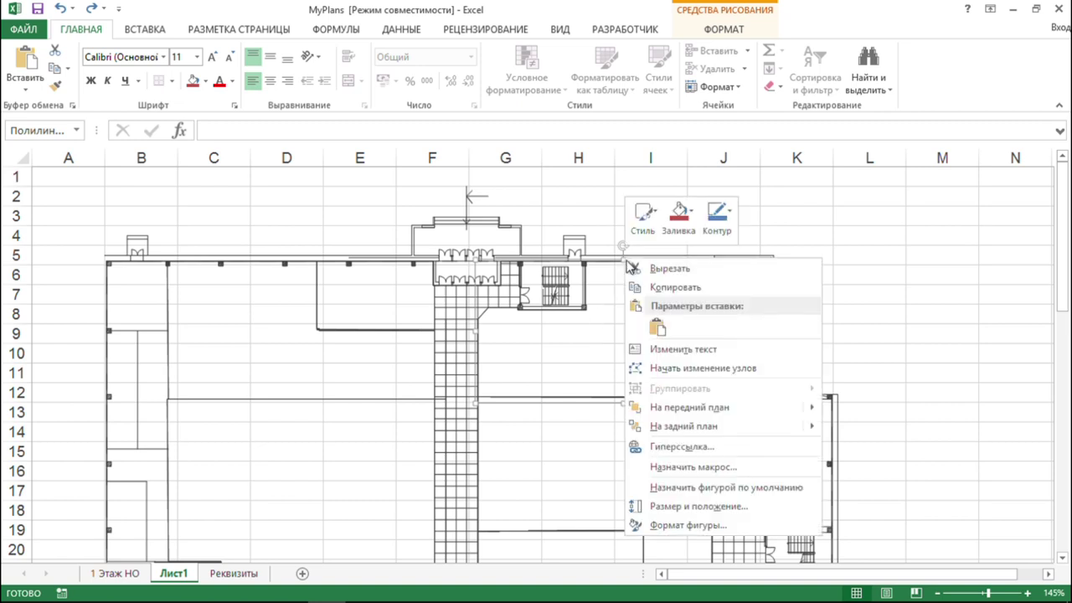
pyautogui.click(667, 526)
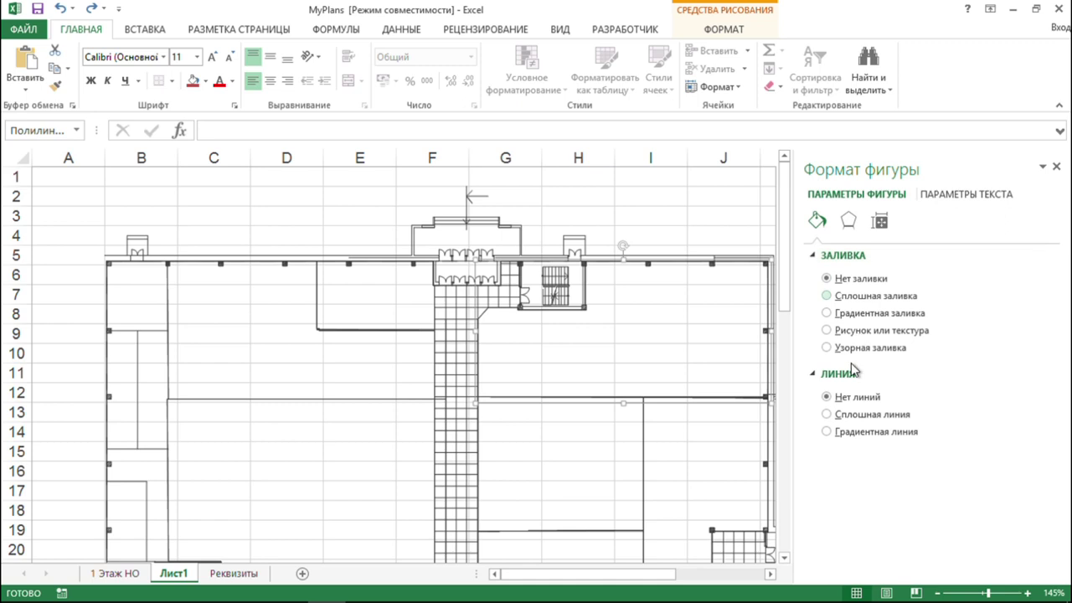
pyautogui.click(867, 299)
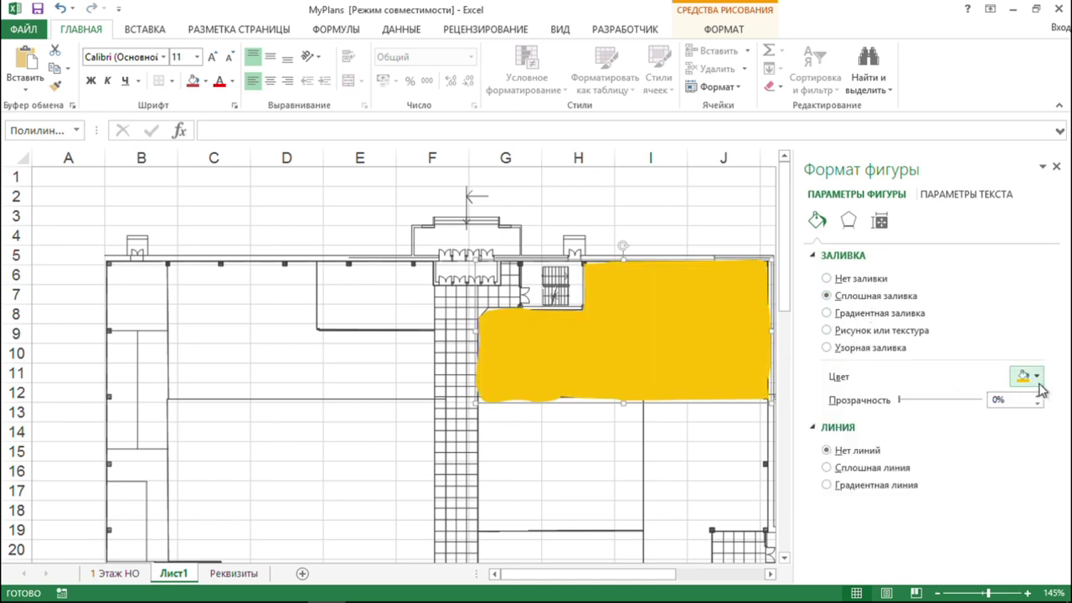
pyautogui.click(1036, 377)
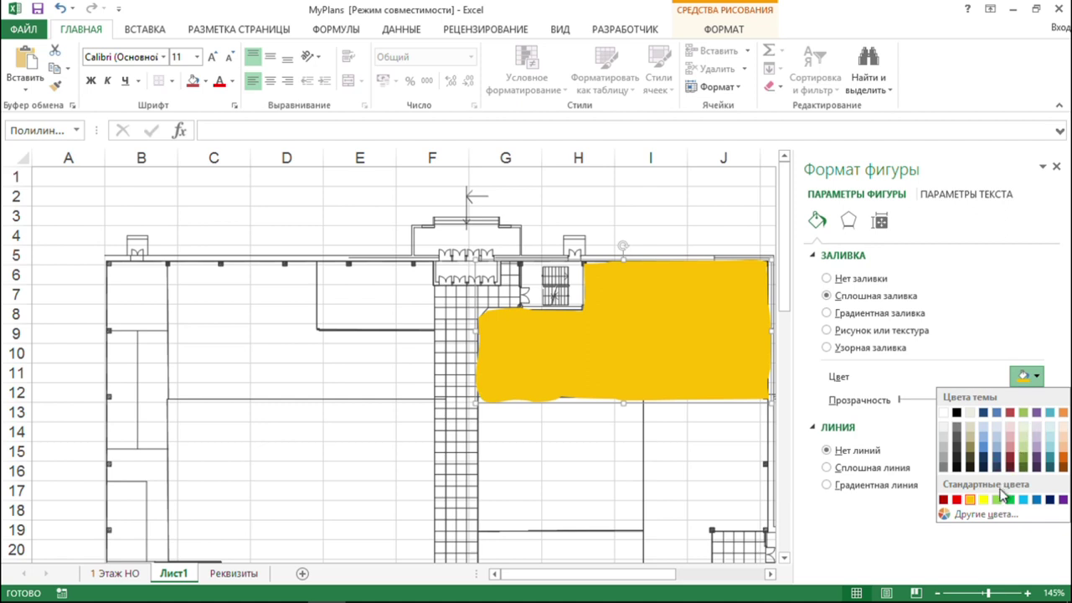
pyautogui.click(1062, 427)
pyautogui.moveTo(900, 400); pyautogui.dragTo(946, 407)
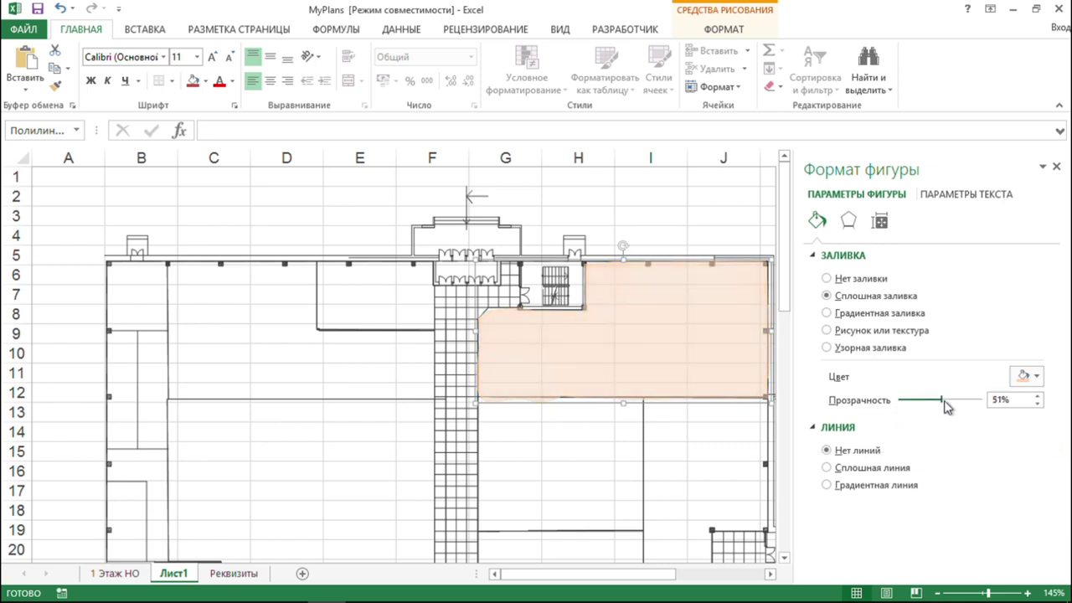
# Edit the points of the orange room shape and align its corner points with the walls around the staircase
pyautogui.rightClick(648, 350)
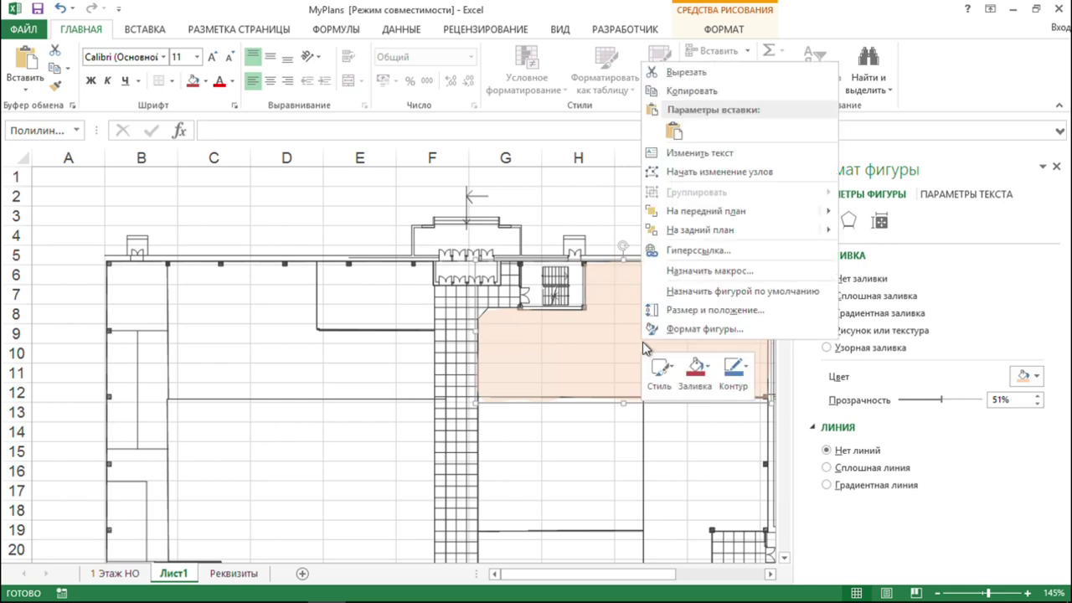
pyautogui.click(705, 176)
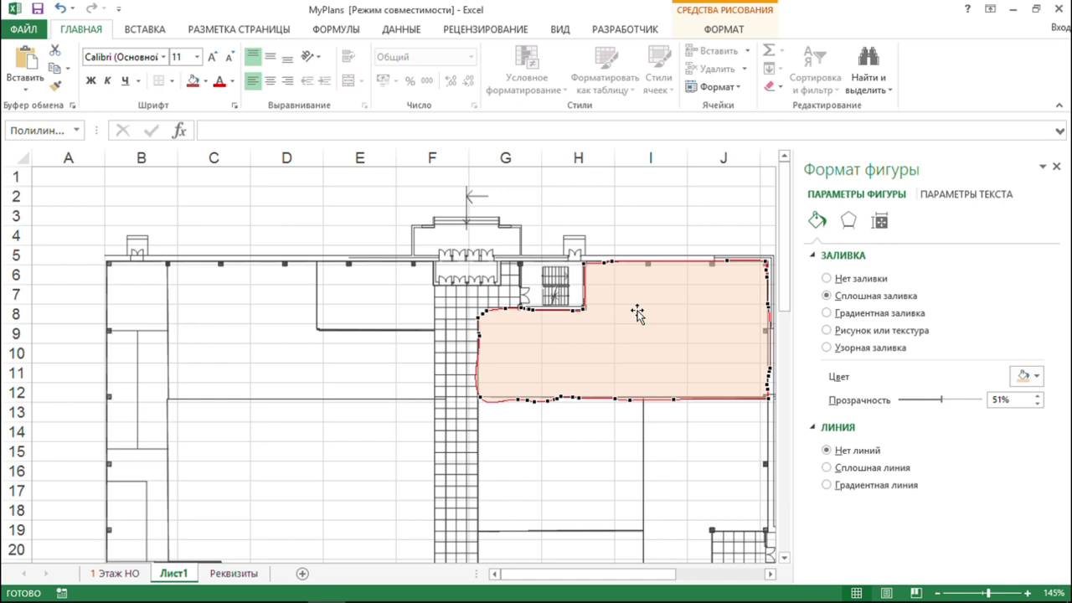
pyautogui.click(590, 266)
pyautogui.click(589, 267)
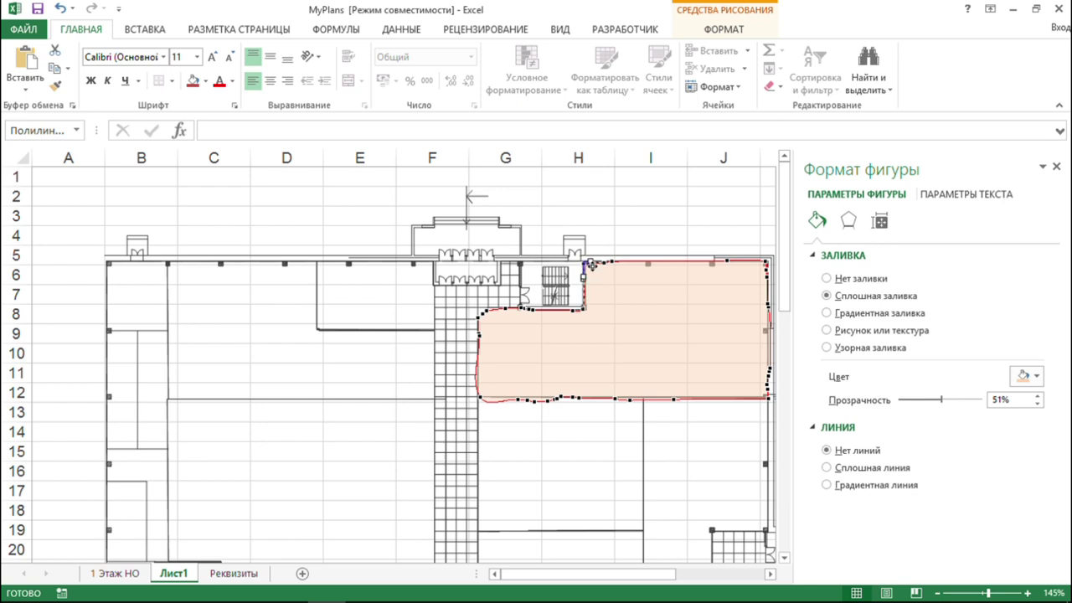
pyautogui.click(581, 312)
pyautogui.moveTo(580, 313); pyautogui.dragTo(578, 312)
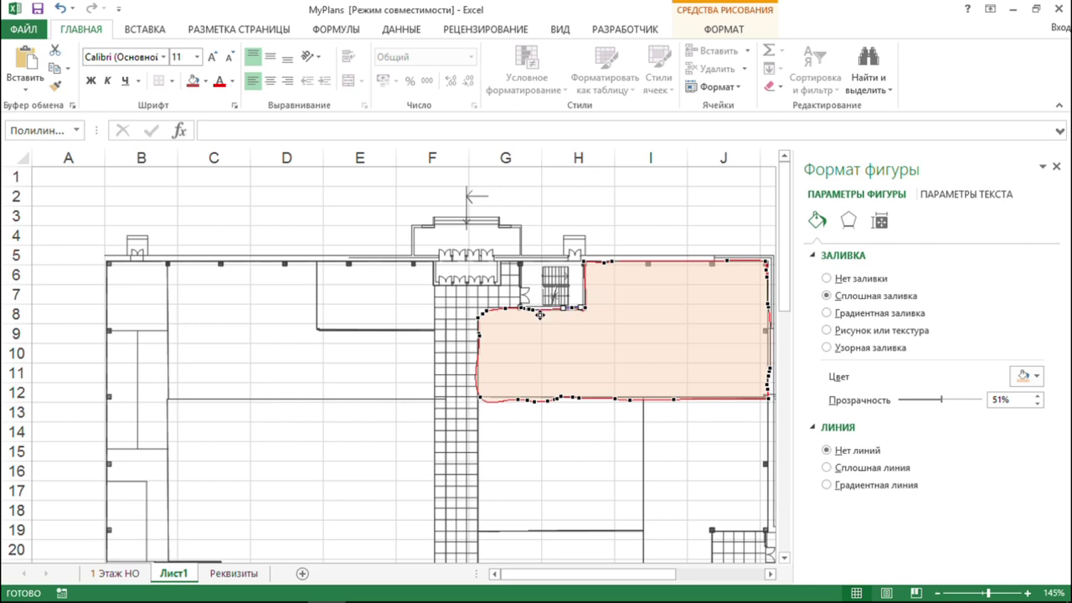
pyautogui.moveTo(544, 313); pyautogui.dragTo(548, 313)
# Delete the surplus points along the room shape's edge below the staircase, up to the corridor corner
pyautogui.rightClick(544, 311)
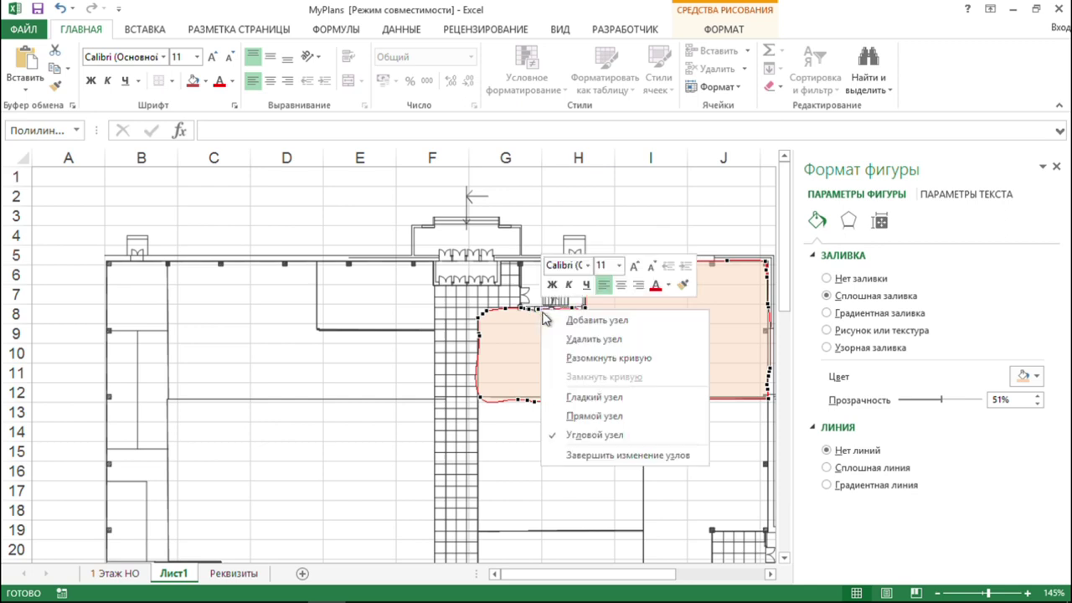
pyautogui.click(586, 339)
pyautogui.rightClick(532, 317)
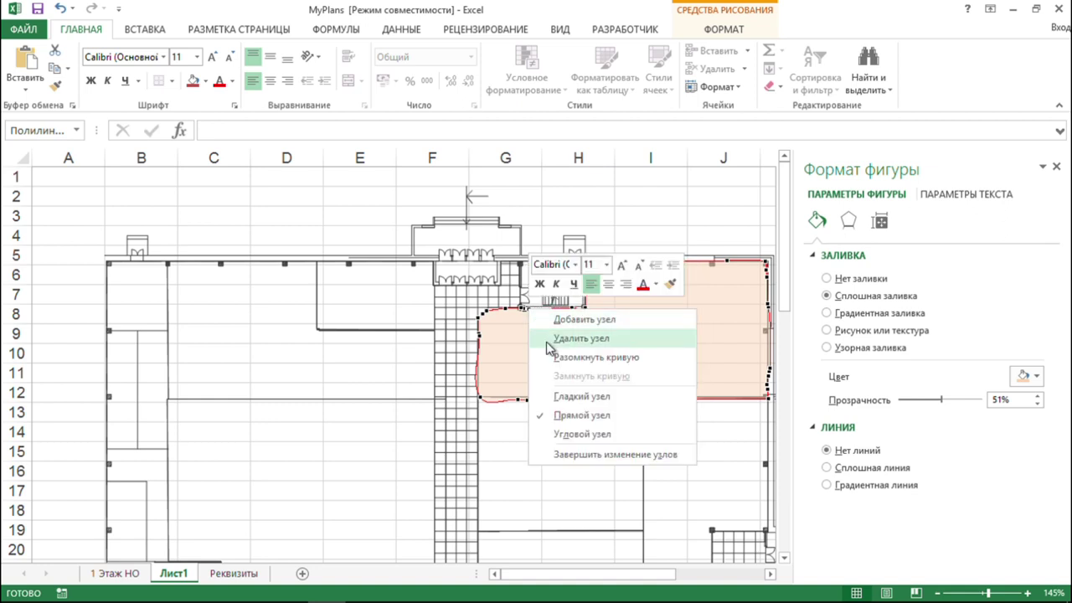
pyautogui.click(555, 339)
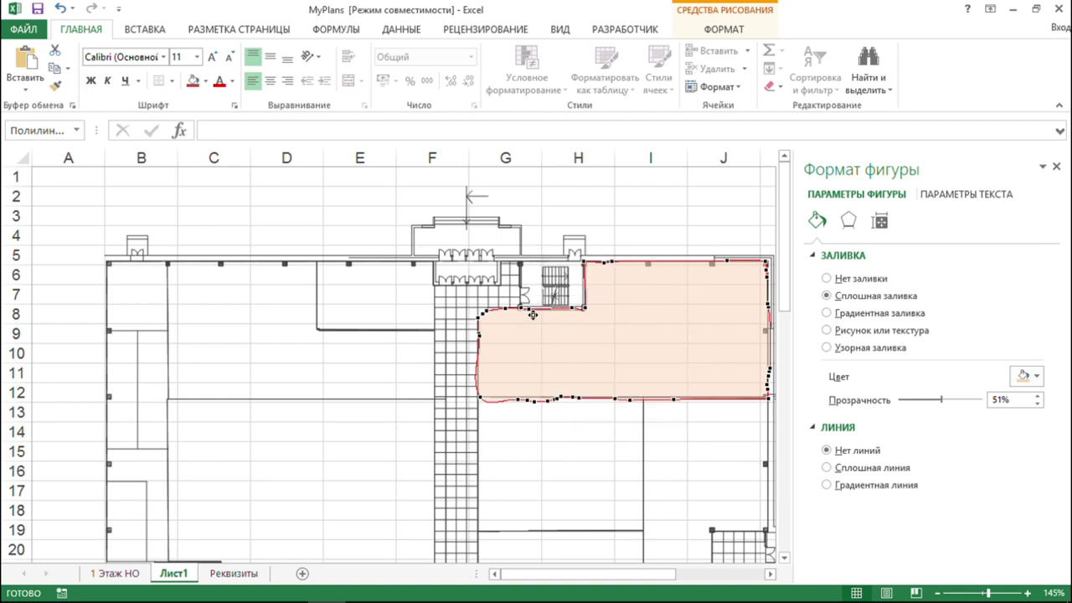
pyautogui.rightClick(532, 315)
pyautogui.click(558, 340)
pyautogui.rightClick(530, 320)
pyautogui.click(546, 338)
pyautogui.rightClick(509, 312)
pyautogui.click(534, 339)
pyautogui.rightClick(482, 312)
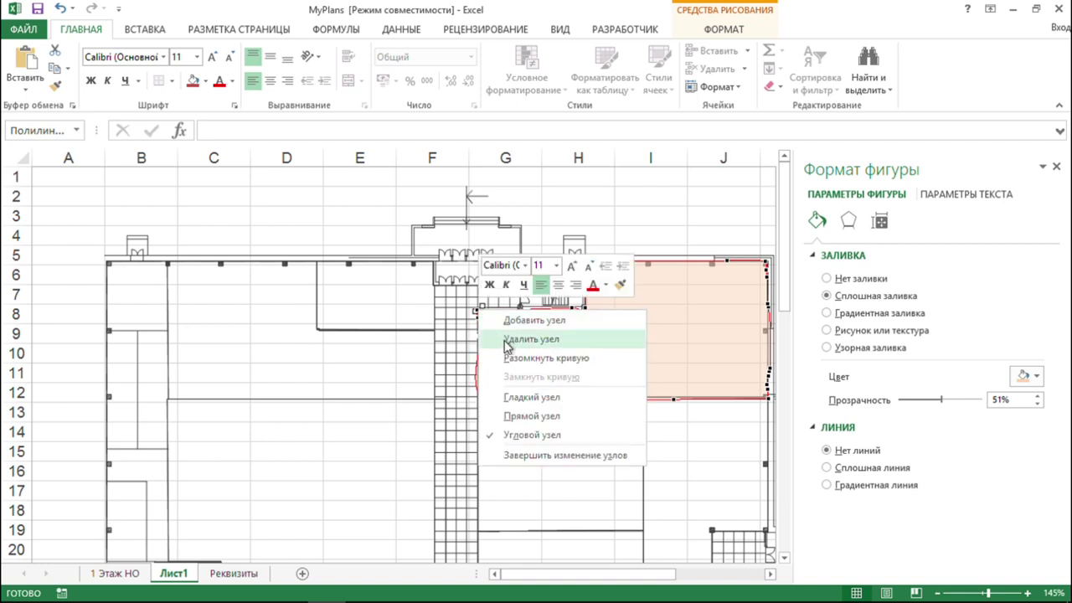
pyautogui.click(513, 339)
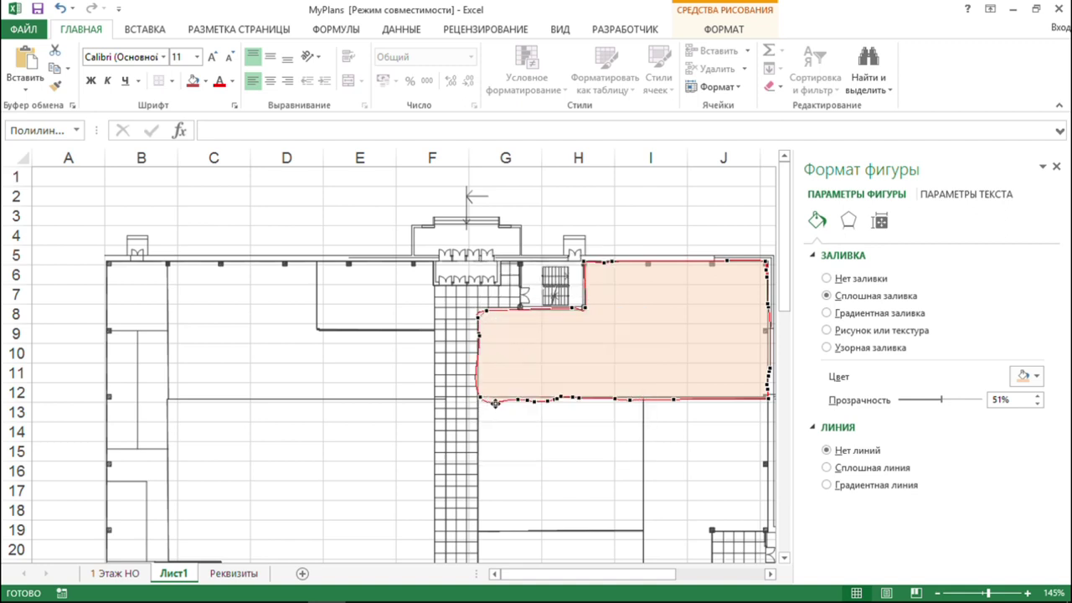
# Straighten the room shape's lower edge and its lower corner by the corridor, and finish editing its points
pyautogui.moveTo(522, 403); pyautogui.dragTo(514, 399)
pyautogui.click(496, 401)
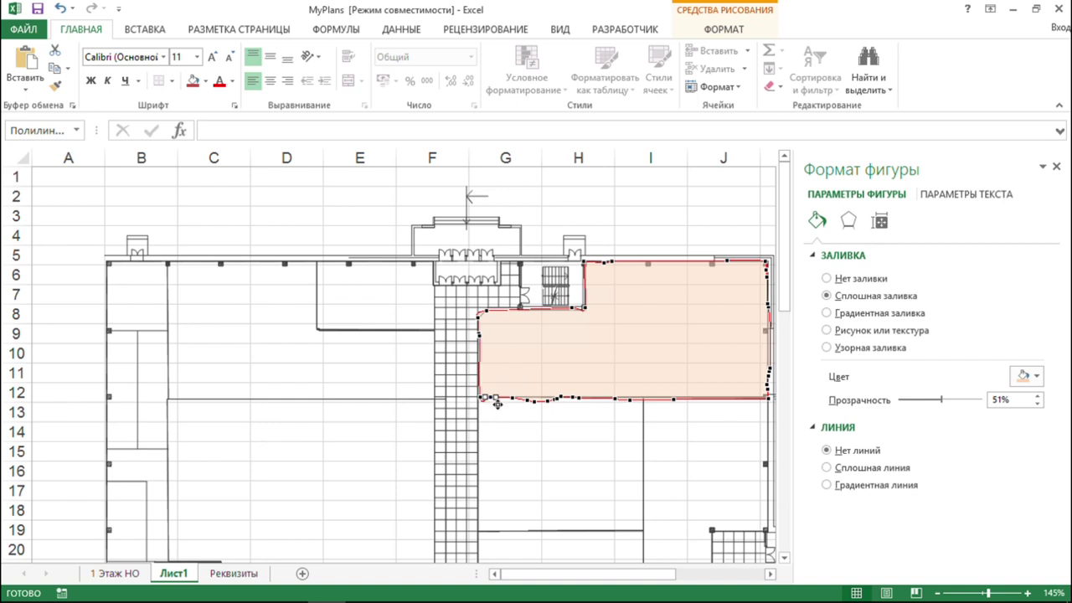
pyautogui.click(499, 402)
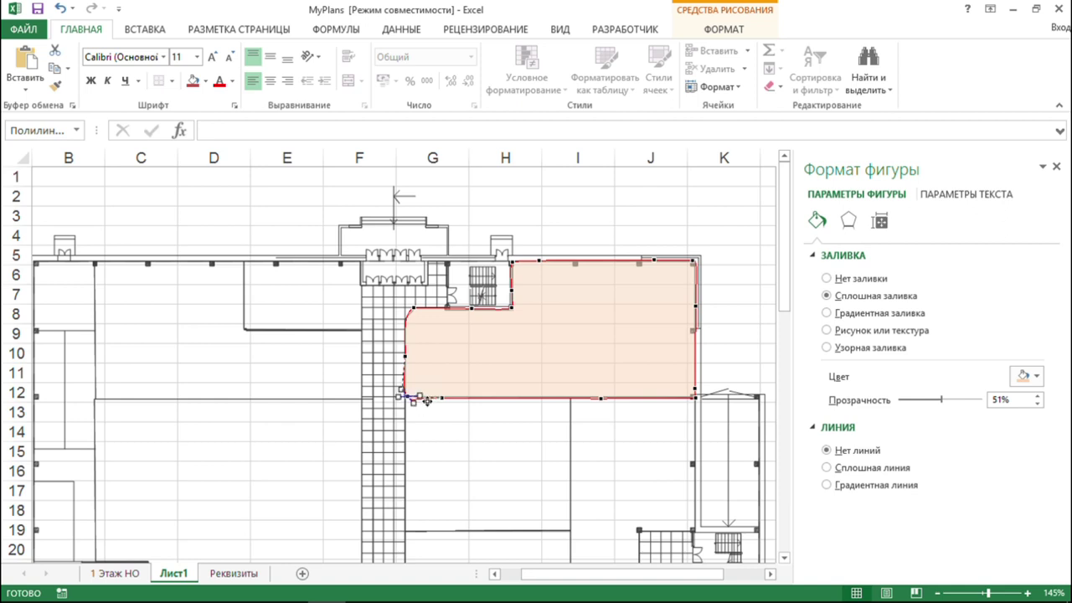
pyautogui.moveTo(414, 405)
pyautogui.mouseDown()
pyautogui.moveTo(429, 403)
pyautogui.moveTo(418, 415)
pyautogui.moveTo(414, 396)
pyautogui.moveTo(420, 419)
pyautogui.mouseUp()
pyautogui.click(534, 352)
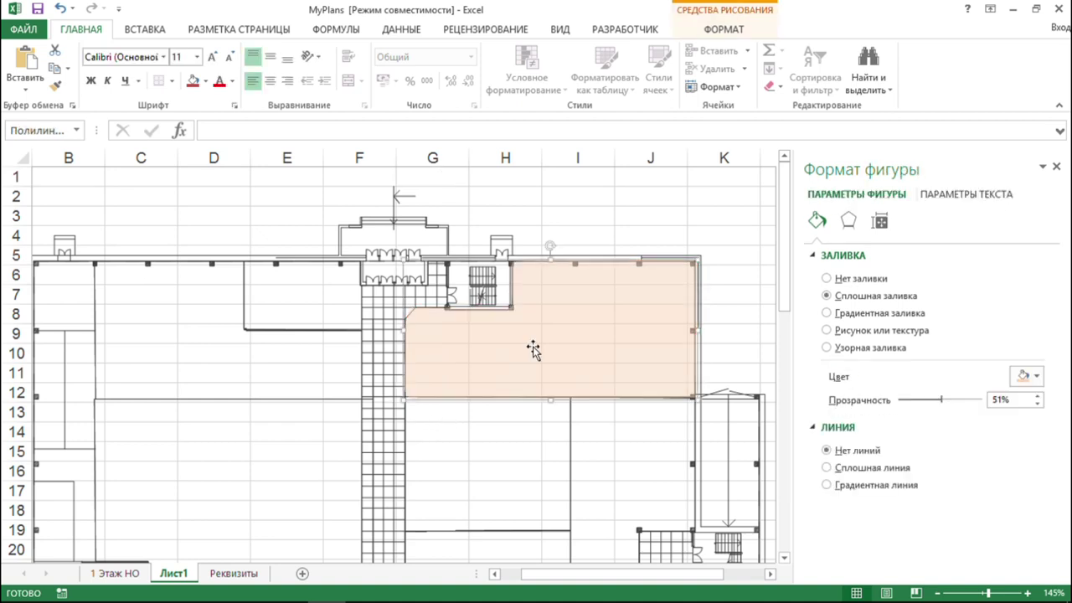
# Try to rename the orange room shape beside the staircase as 1
pyautogui.click(50, 136)
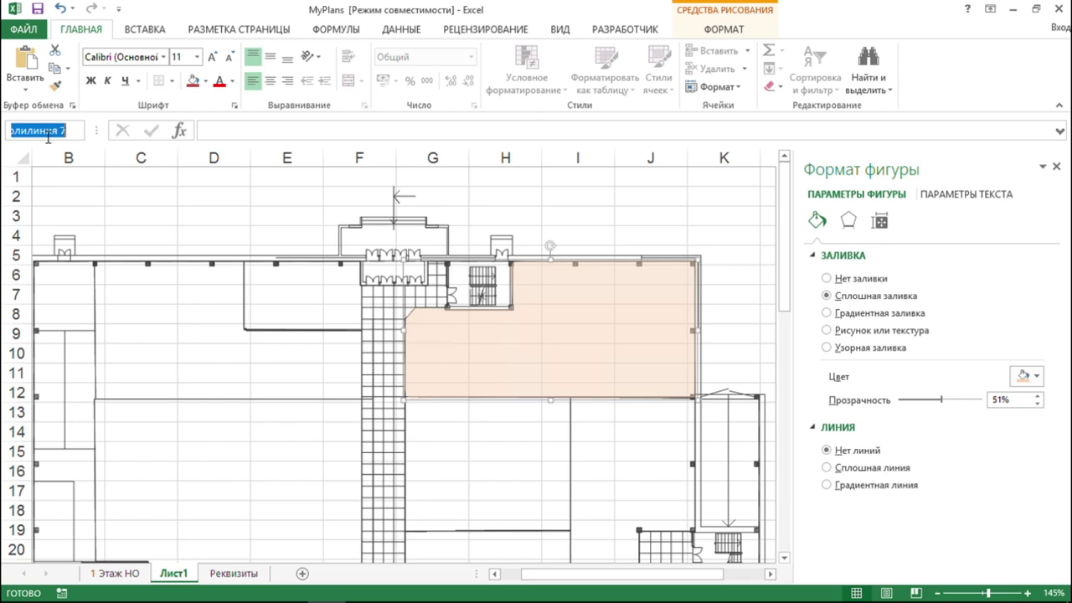
pyautogui.press('BackSpace')
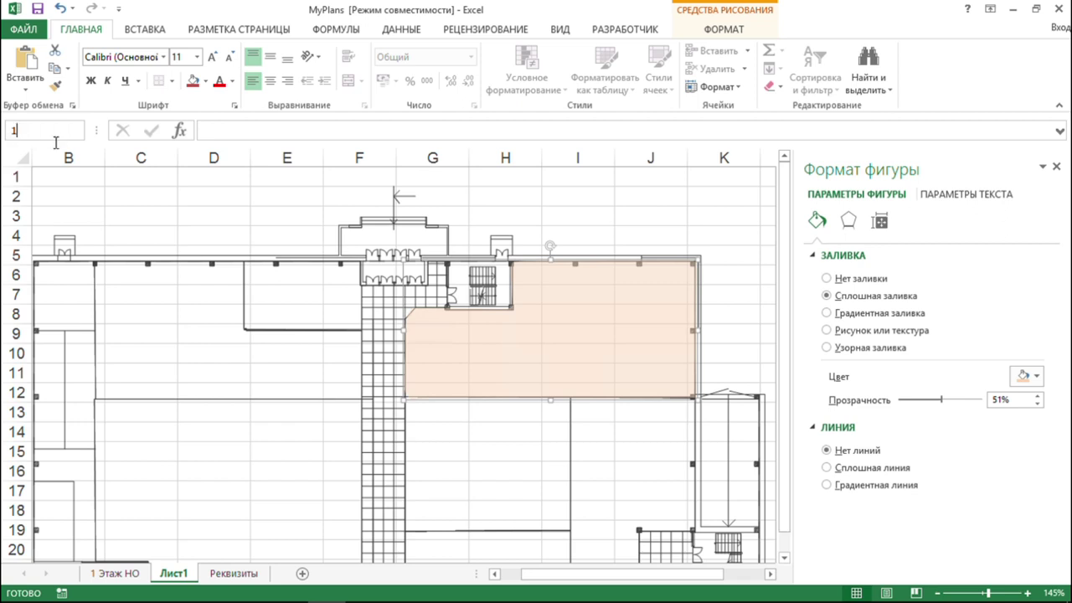
pyautogui.click(189, 357)
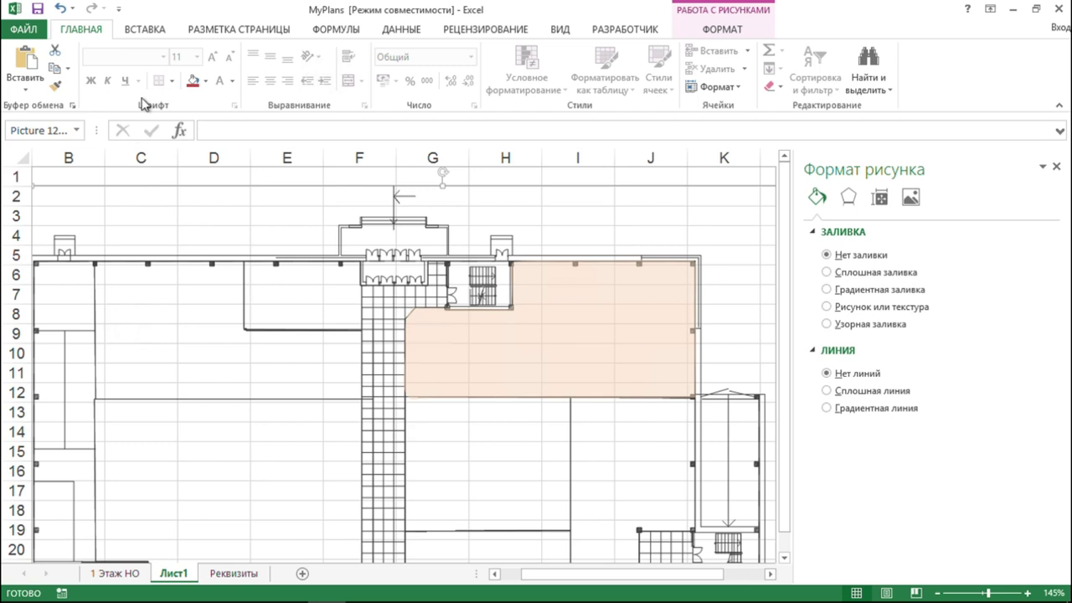
# Trace the L-shaped room across the tiled corridor from the orange room with a closed freeform shape
pyautogui.click(152, 34)
pyautogui.click(201, 75)
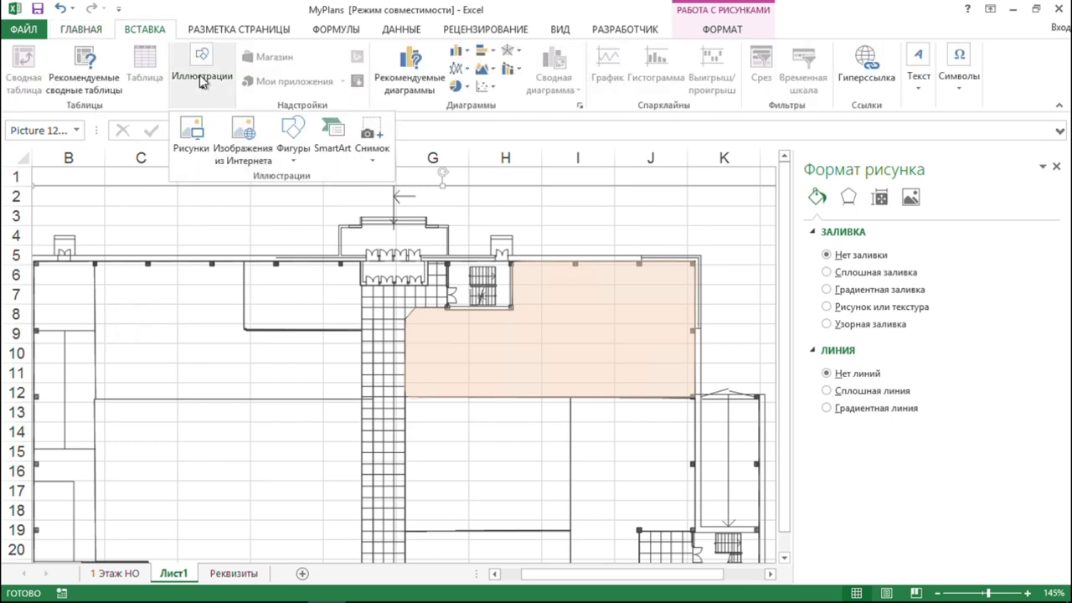
pyautogui.click(293, 142)
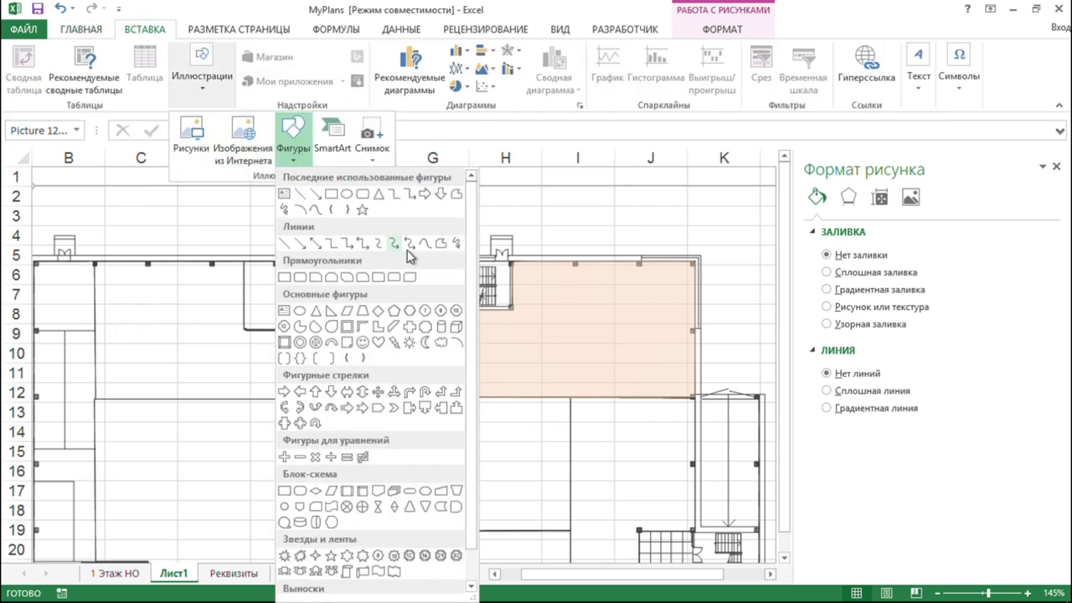
pyautogui.click(441, 243)
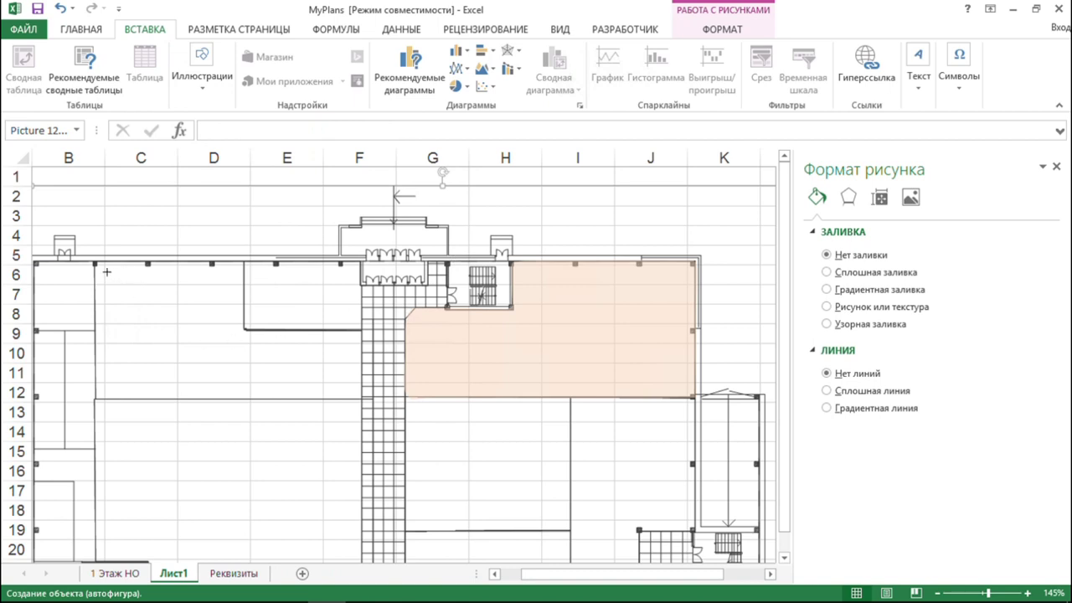
pyautogui.moveTo(105, 272)
pyautogui.mouseDown()
pyautogui.moveTo(105, 410)
pyautogui.moveTo(374, 409)
pyautogui.moveTo(374, 342)
pyautogui.moveTo(259, 338)
pyautogui.moveTo(253, 278)
pyautogui.moveTo(101, 271)
pyautogui.mouseUp()
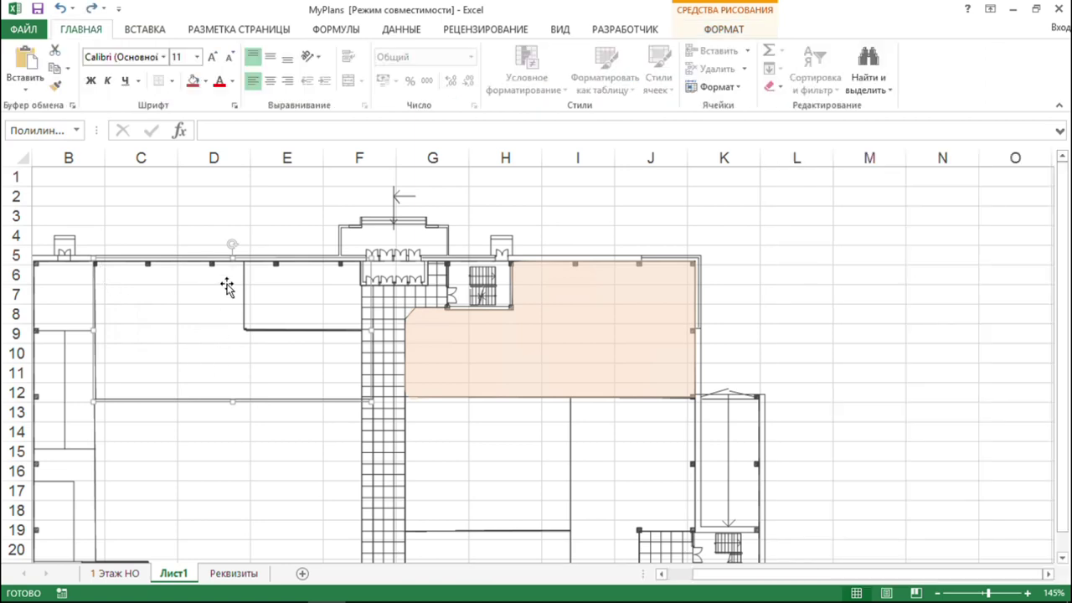
# Give the L-shaped room shape a solid light orange fill with 51% transparency
pyautogui.rightClick(237, 255)
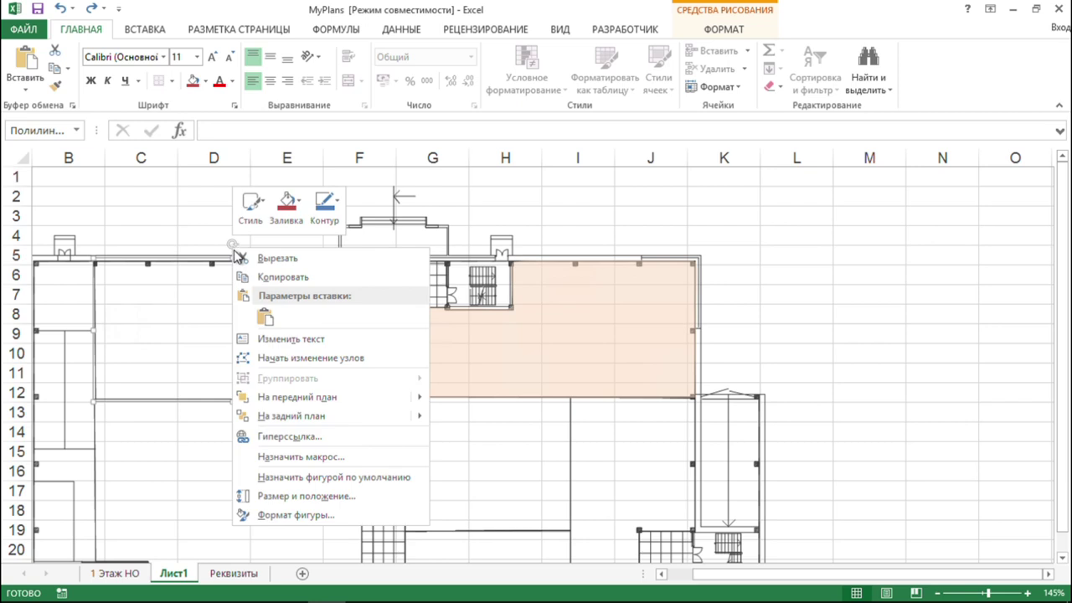
pyautogui.click(278, 517)
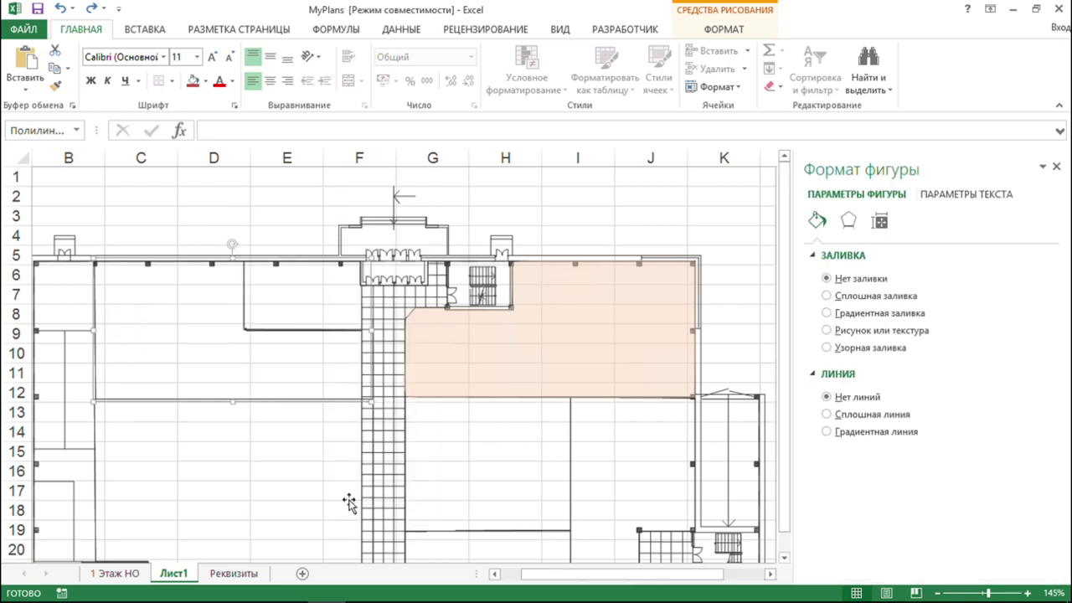
pyautogui.click(851, 299)
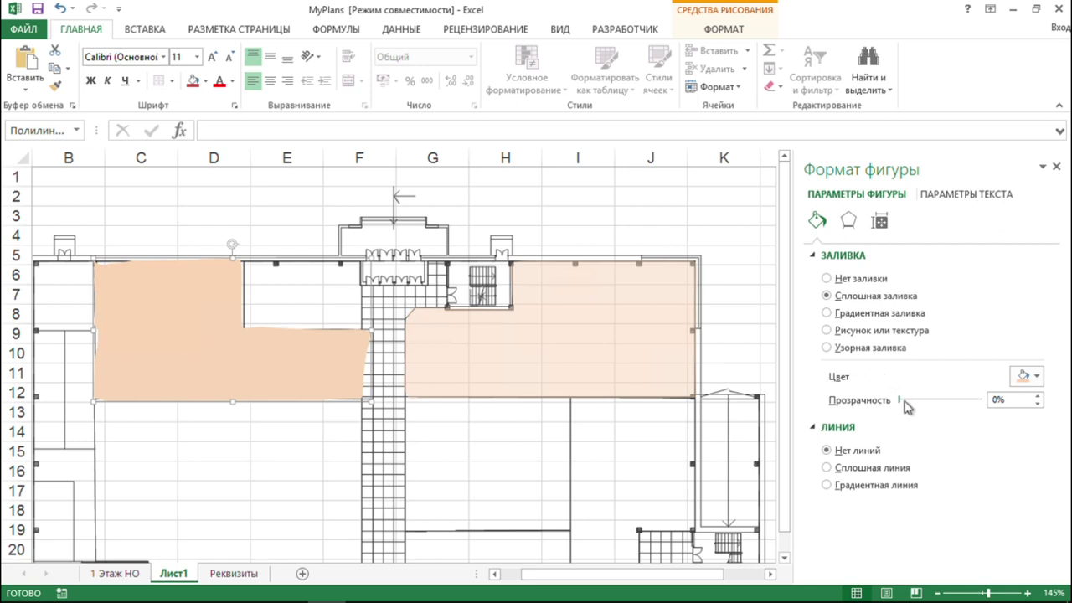
pyautogui.moveTo(902, 406); pyautogui.dragTo(941, 406)
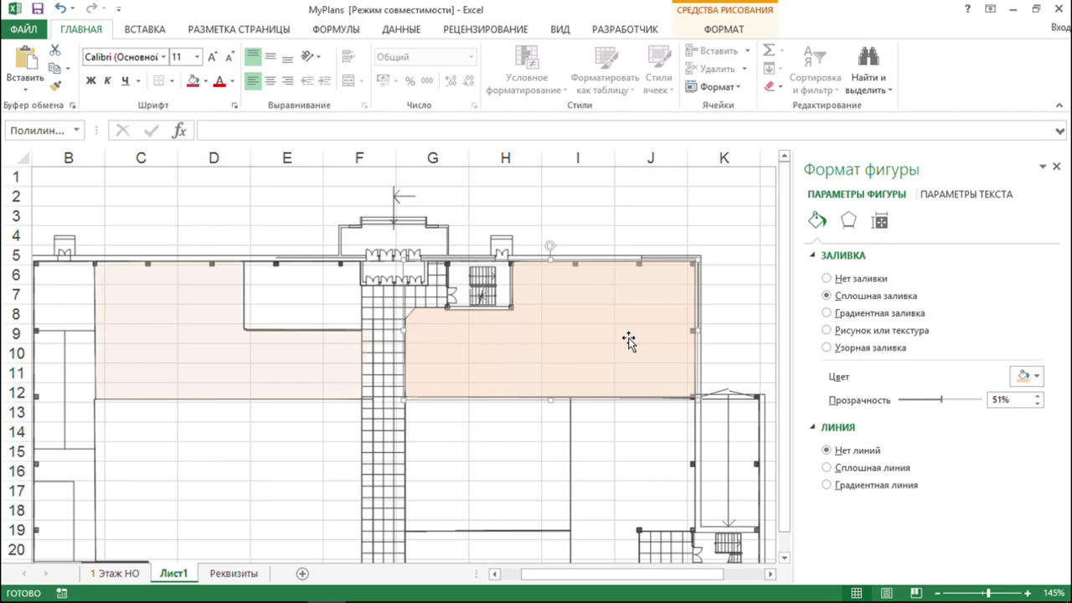
pyautogui.click(335, 364)
pyautogui.doubleClick(1005, 402)
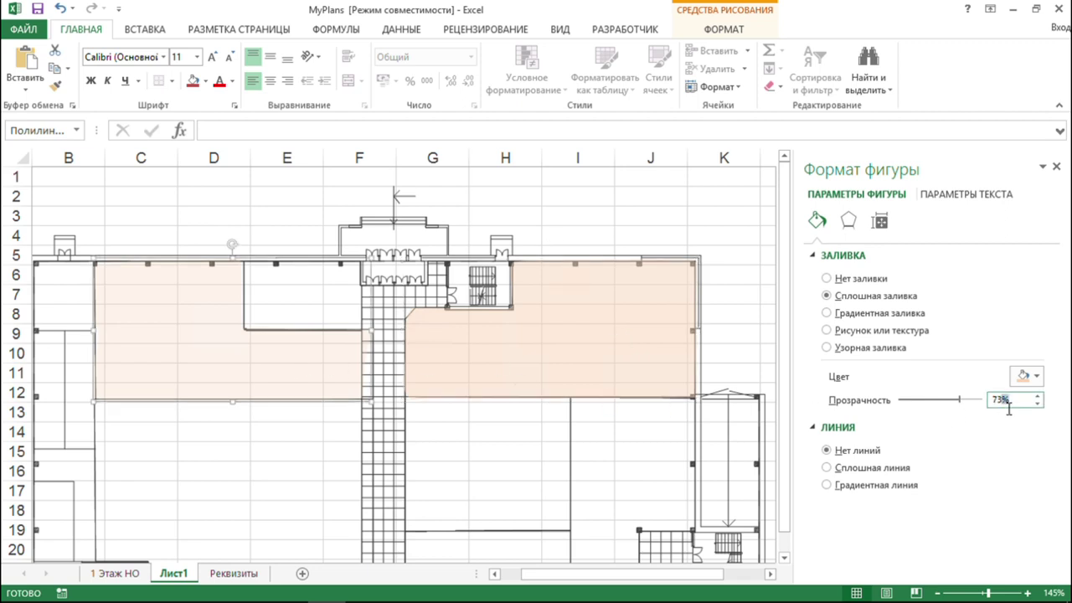
pyautogui.doubleClick(1002, 406)
pyautogui.write('51')
pyautogui.press('Return')
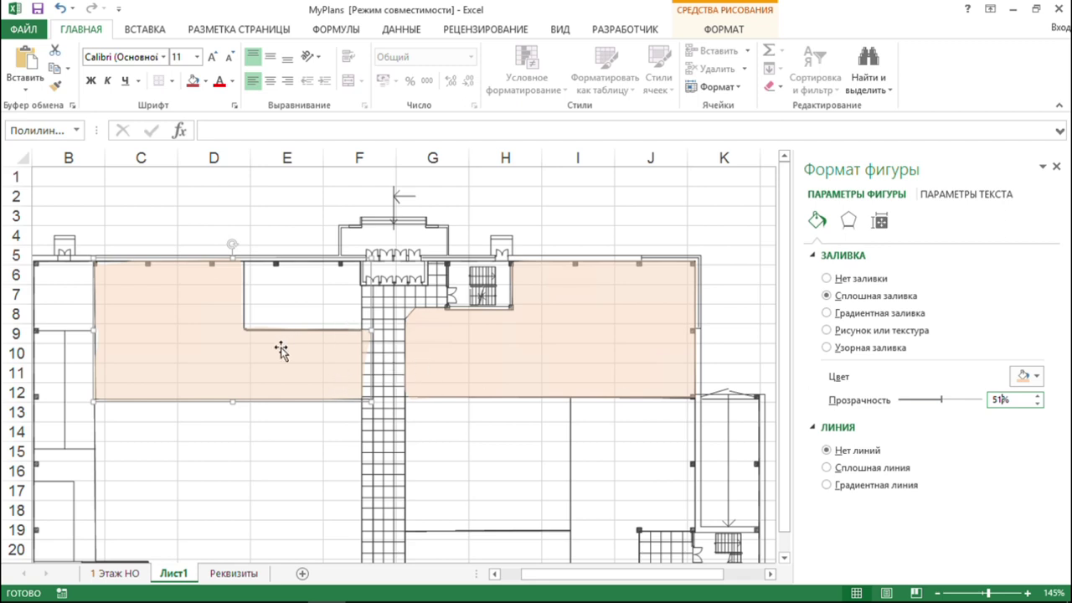
# Edit the points of the L-shaped room shape and delete the surplus ones at the start of its upper edge
pyautogui.rightClick(234, 352)
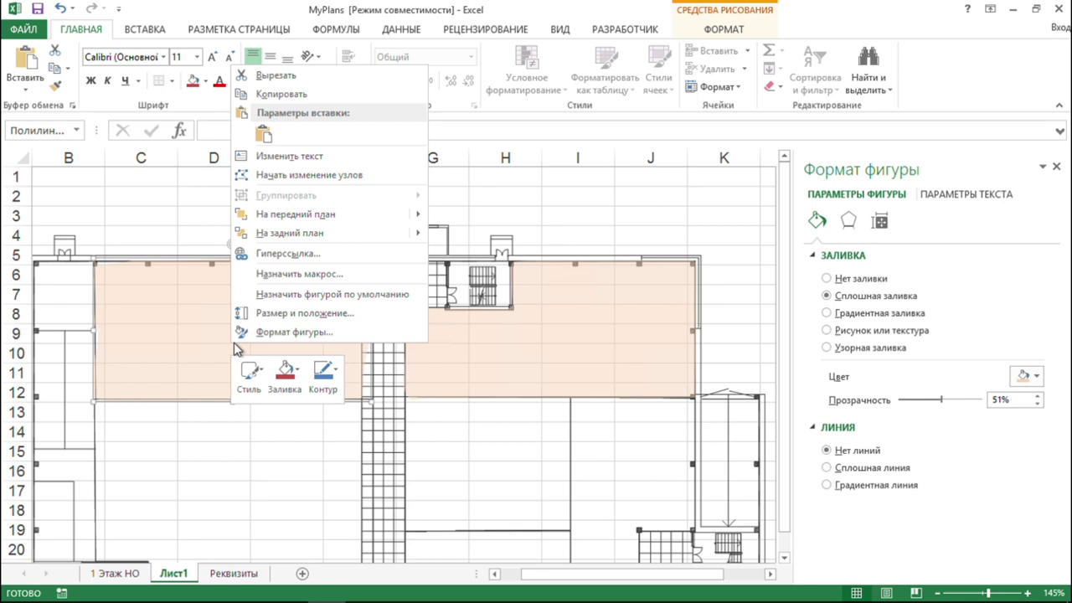
pyautogui.click(291, 175)
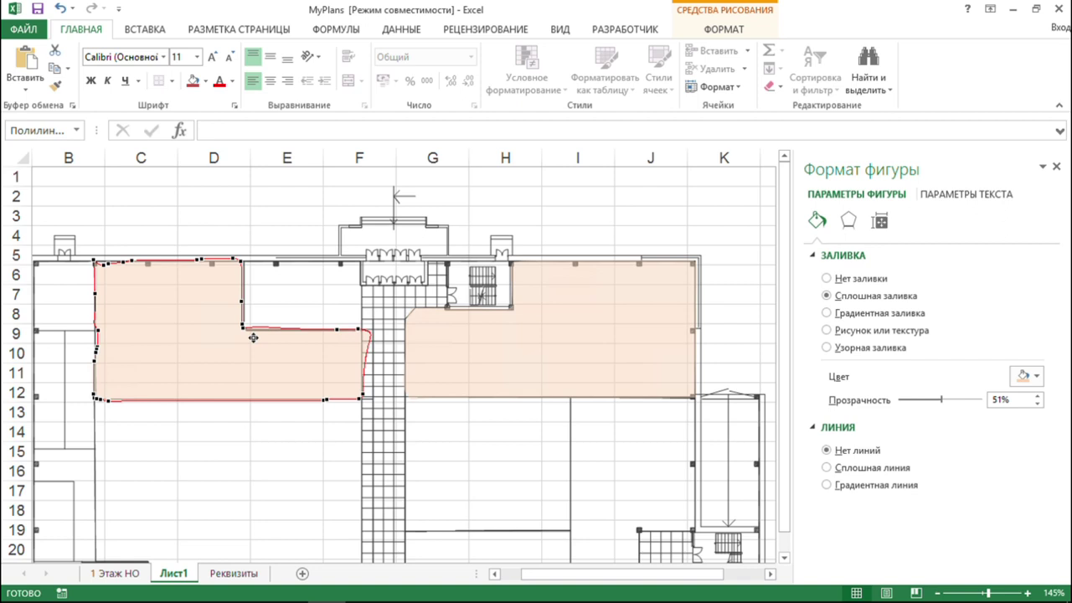
pyautogui.rightClick(114, 266)
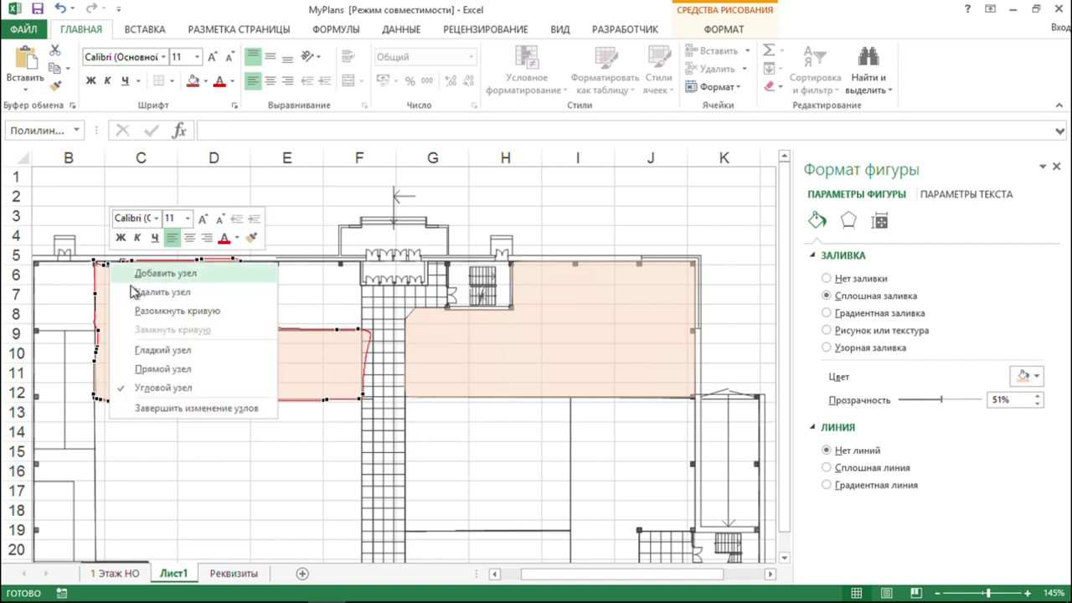
pyautogui.click(134, 292)
pyautogui.rightClick(128, 265)
pyautogui.click(139, 290)
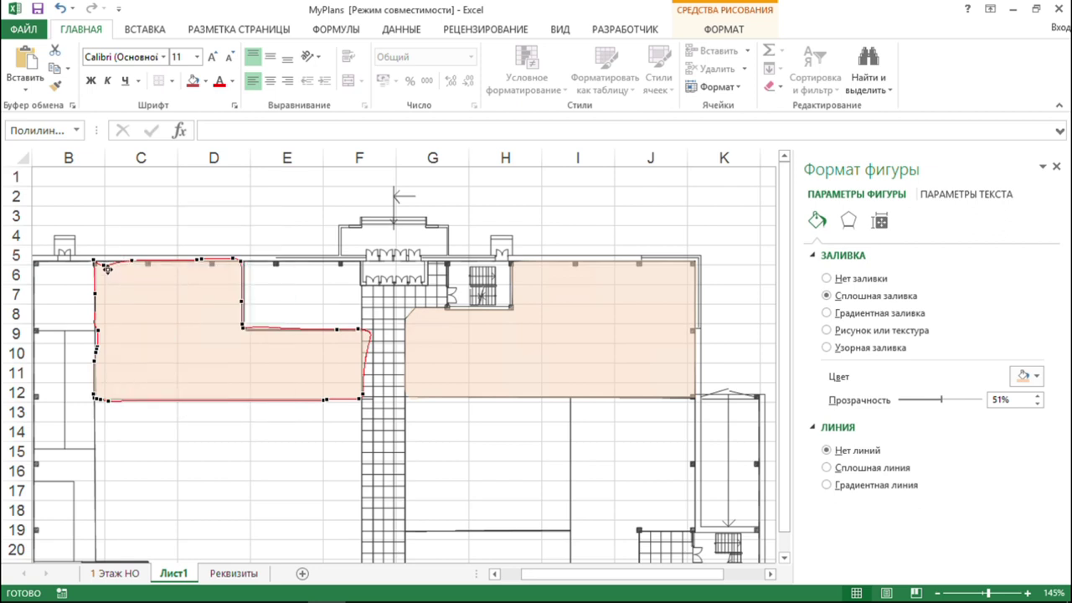
pyautogui.rightClick(107, 266)
pyautogui.click(139, 296)
# Remove the surplus points along the L-shaped room's outer side wall and lower corner, and align its opposite edge with the corridor
pyautogui.rightClick(98, 332)
pyautogui.click(117, 359)
pyautogui.rightClick(98, 351)
pyautogui.click(124, 377)
pyautogui.rightClick(101, 353)
pyautogui.click(121, 376)
pyautogui.rightClick(101, 353)
pyautogui.click(138, 378)
pyautogui.rightClick(98, 398)
pyautogui.click(121, 426)
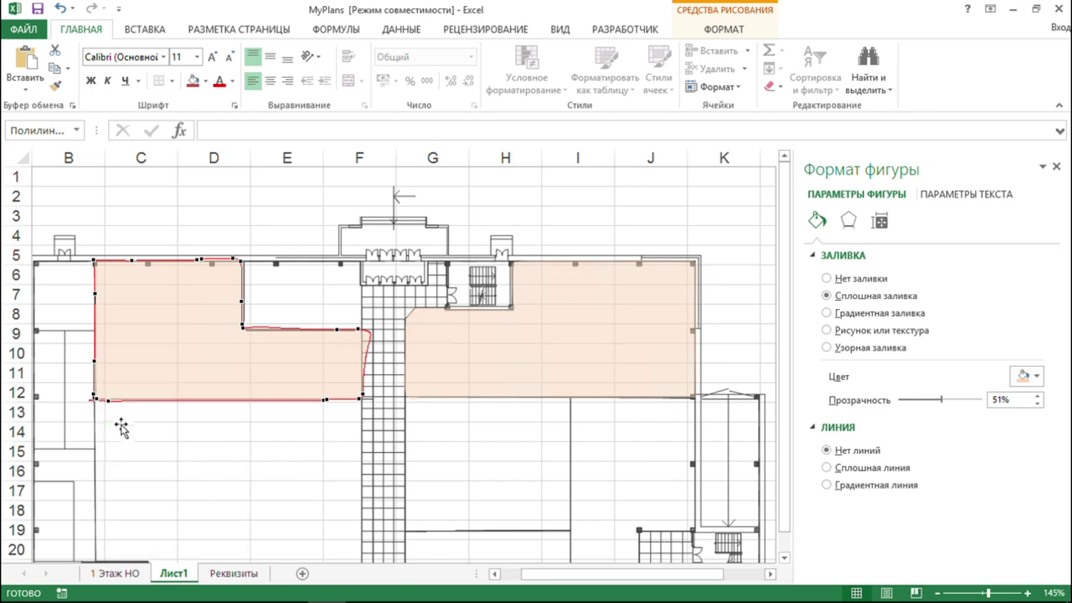
pyautogui.rightClick(98, 400)
pyautogui.click(198, 333)
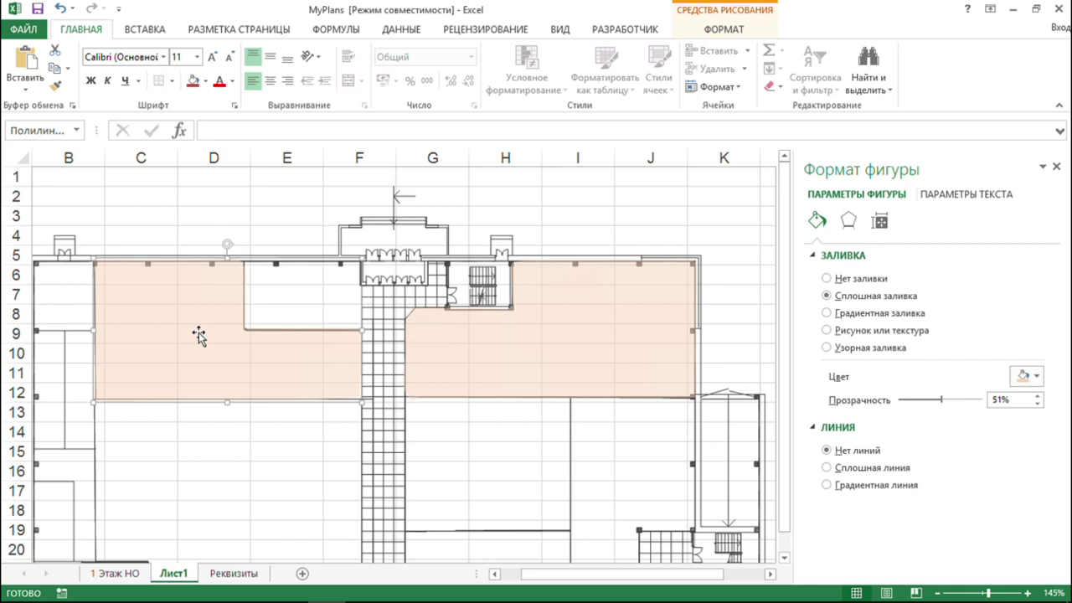
# Insert a text box reading "Надпись 1" and place it on the orange room beside the staircase
pyautogui.click(145, 28)
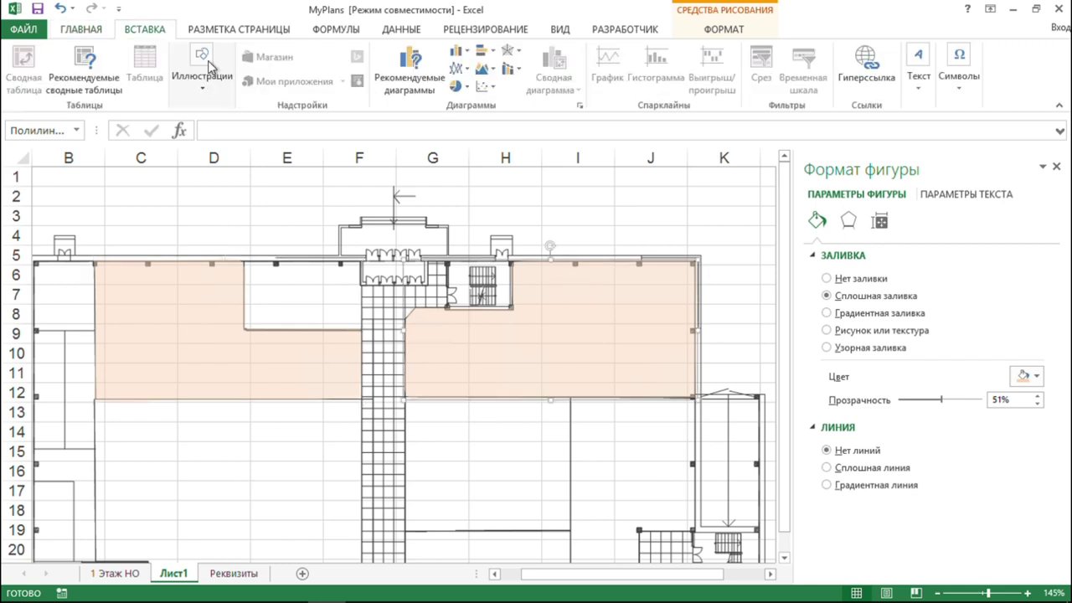
pyautogui.click(205, 71)
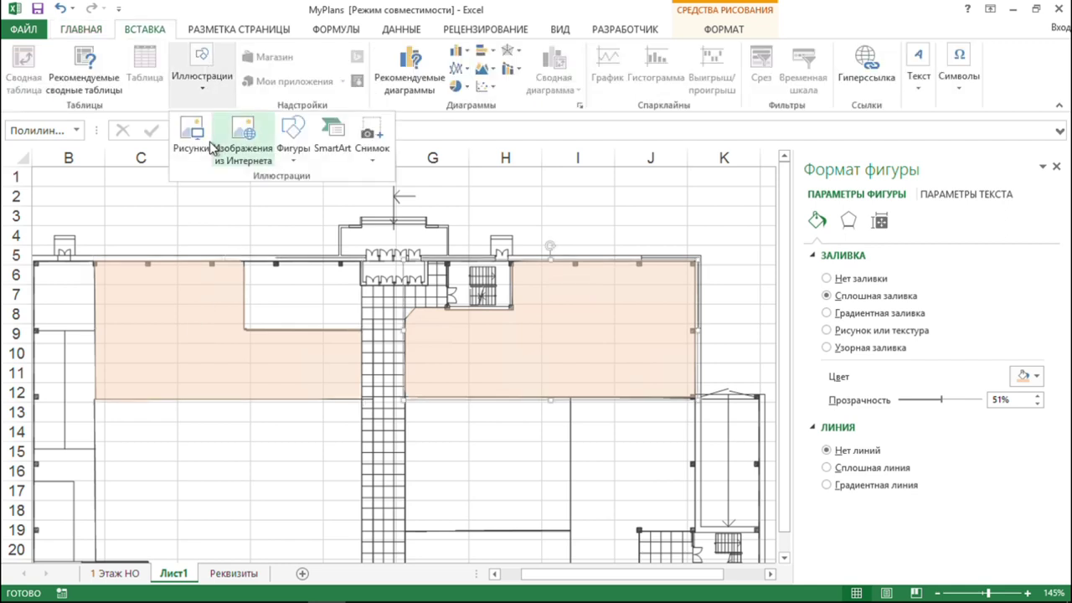
pyautogui.click(295, 155)
pyautogui.click(288, 196)
pyautogui.moveTo(558, 198)
pyautogui.mouseDown()
pyautogui.moveTo(581, 227)
pyautogui.moveTo(702, 235)
pyautogui.mouseUp()
pyautogui.click(632, 223)
pyautogui.write('На')
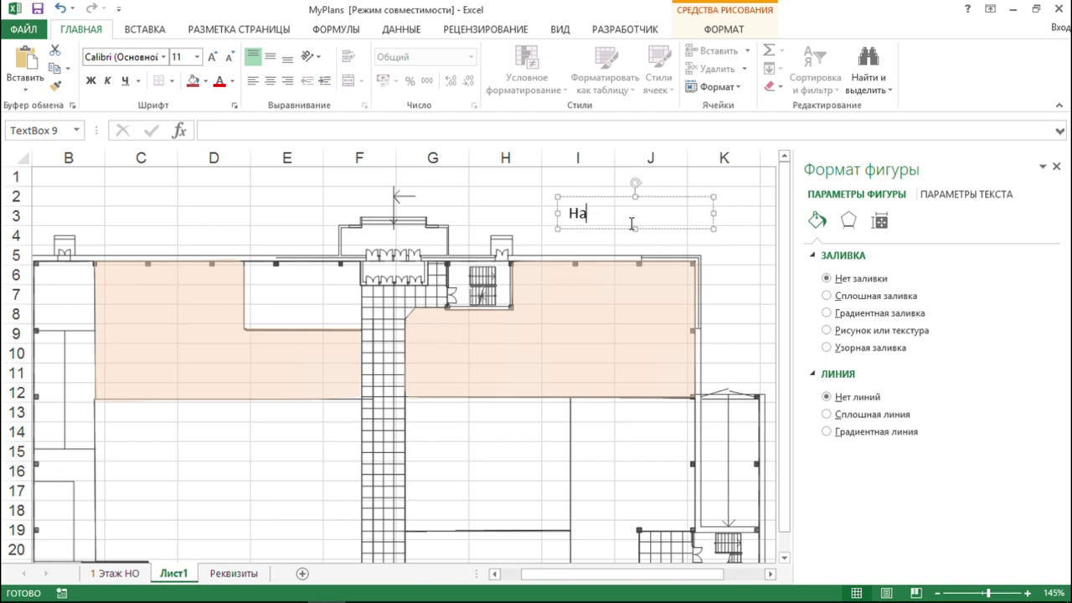
pyautogui.write('дпись.')
pyautogui.press('BackSpace')
pyautogui.write('1')
pyautogui.moveTo(589, 214); pyautogui.dragTo(568, 287)
pyautogui.click(283, 362)
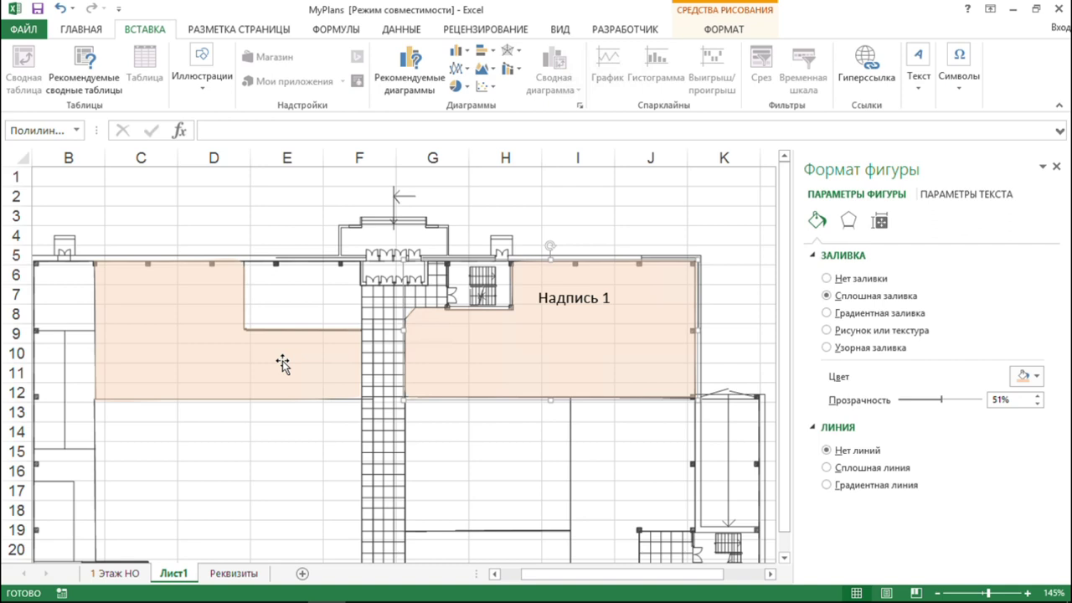
# Insert a text box reading "Надпись 2" and place it in the upper part of the L-shaped orange room
pyautogui.click(202, 75)
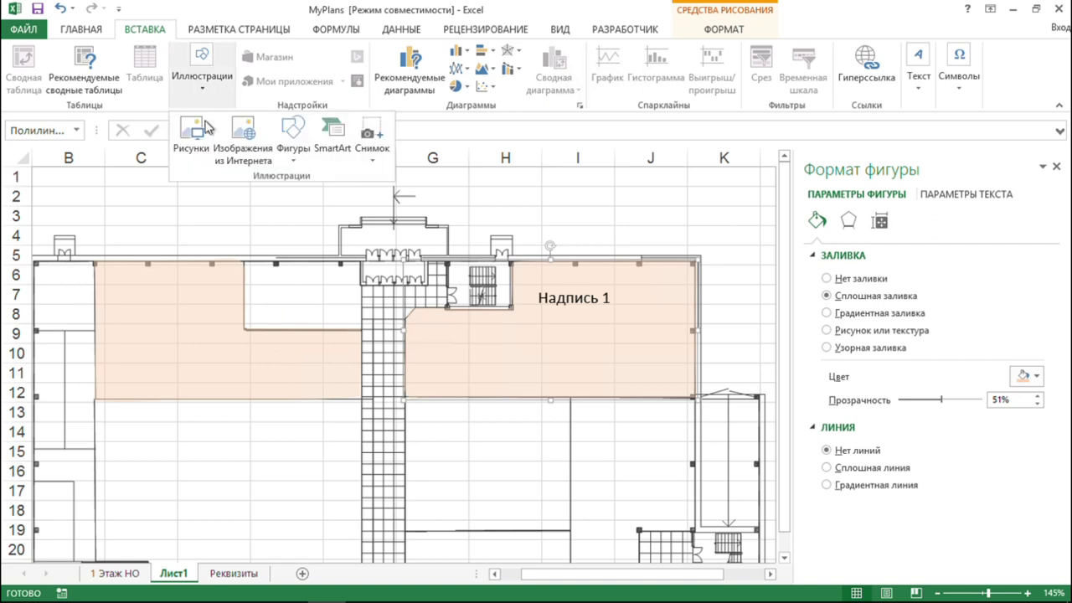
pyautogui.click(283, 162)
pyautogui.click(285, 201)
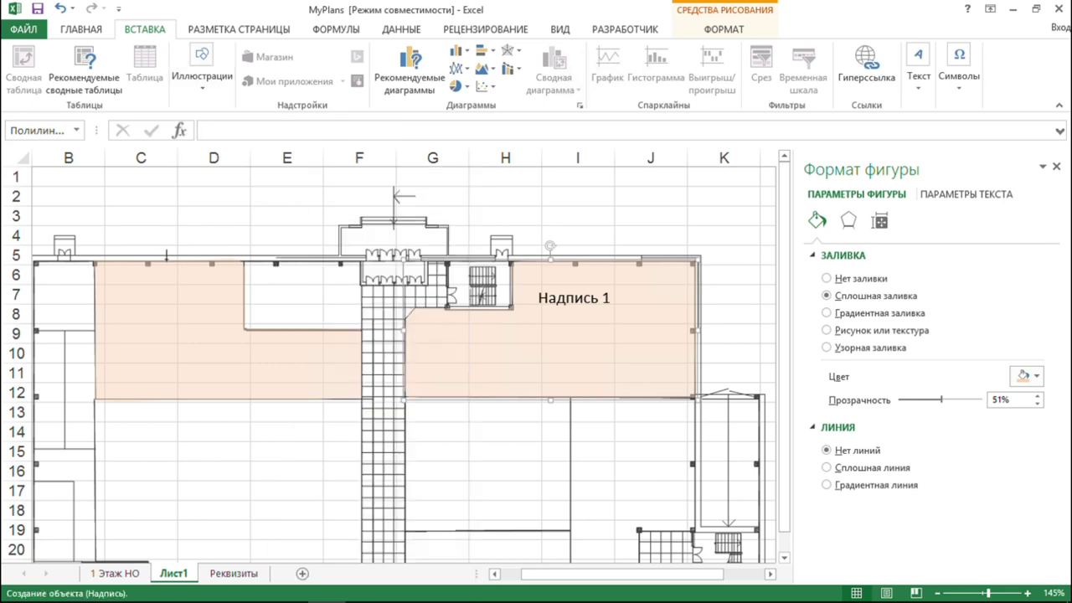
pyautogui.click(149, 218)
pyautogui.moveTo(171, 227); pyautogui.dragTo(299, 228)
pyautogui.write('Надпись 2')
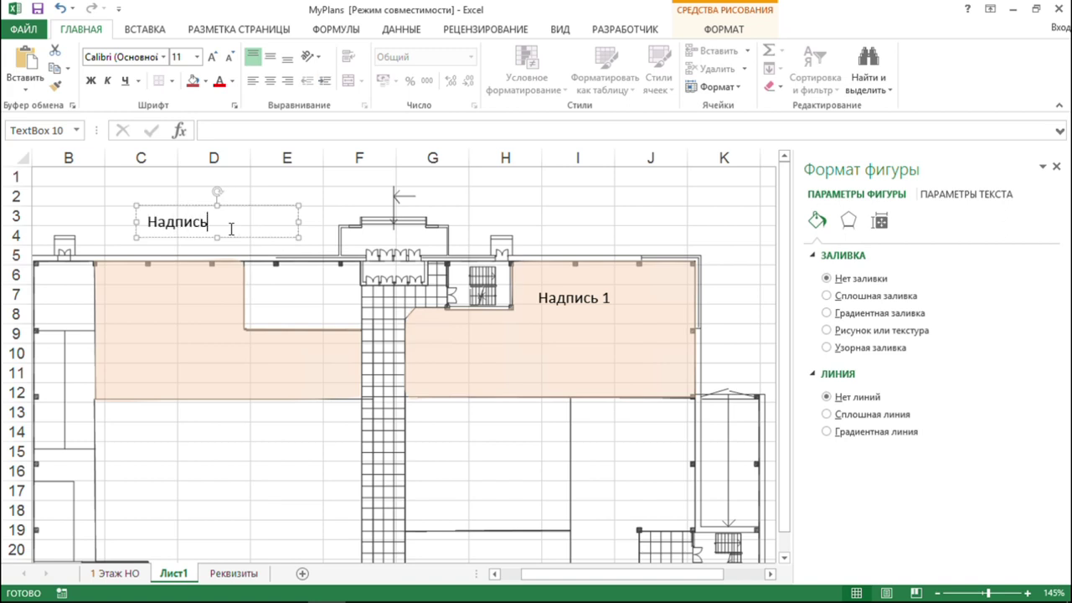
pyautogui.click(266, 203)
pyautogui.click(246, 220)
pyautogui.moveTo(212, 209)
pyautogui.mouseDown()
pyautogui.moveTo(192, 282)
pyautogui.moveTo(167, 288)
pyautogui.mouseUp()
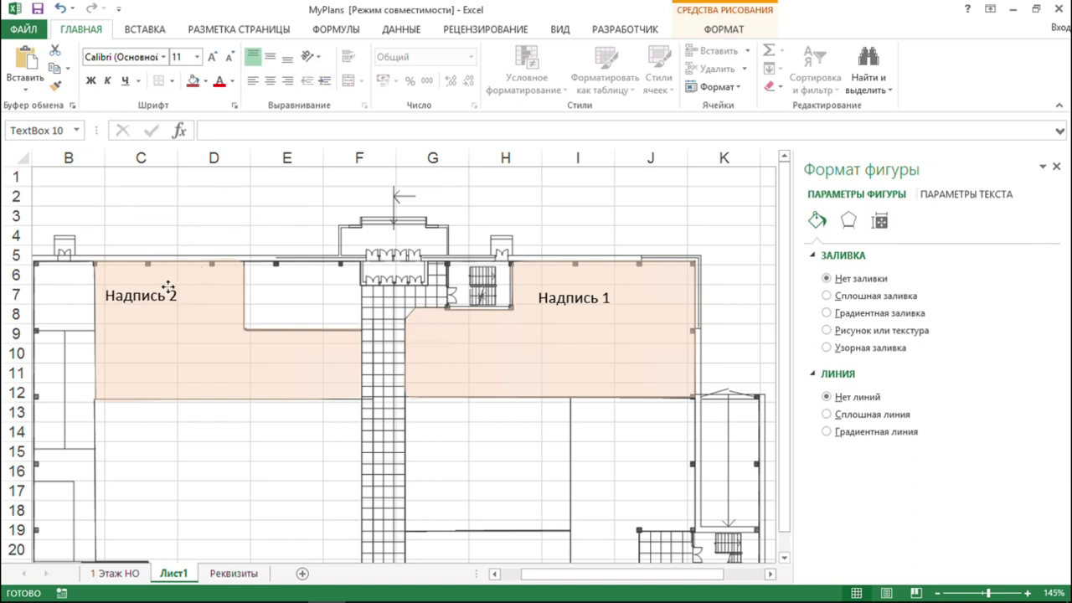
pyautogui.moveTo(264, 301); pyautogui.dragTo(242, 299)
# Try to assign the object name "Надпись 2" to the text box on the L-shaped room
pyautogui.click(147, 342)
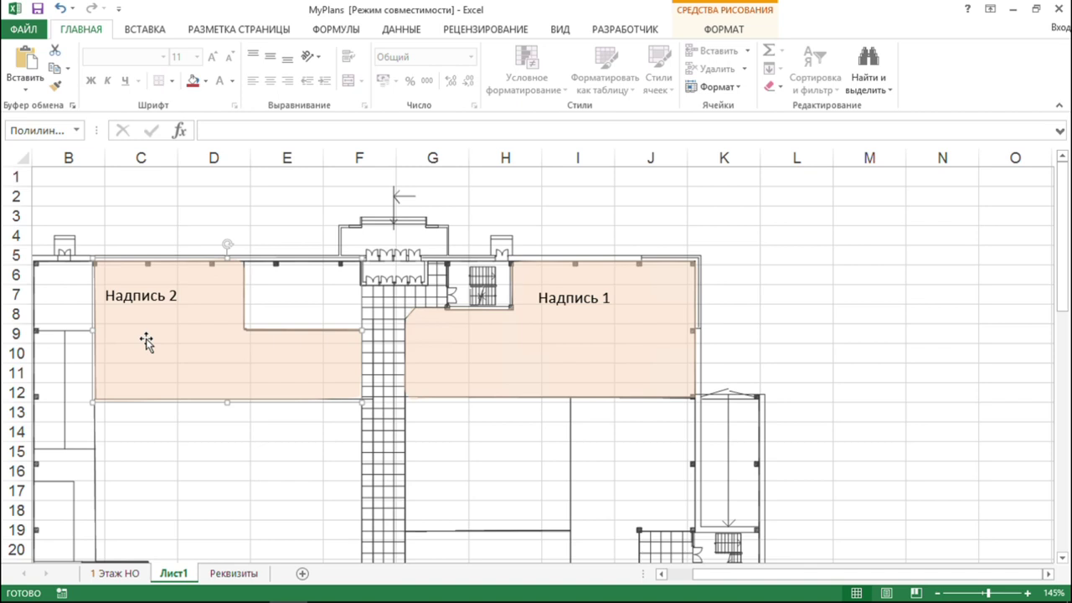
pyautogui.click(137, 296)
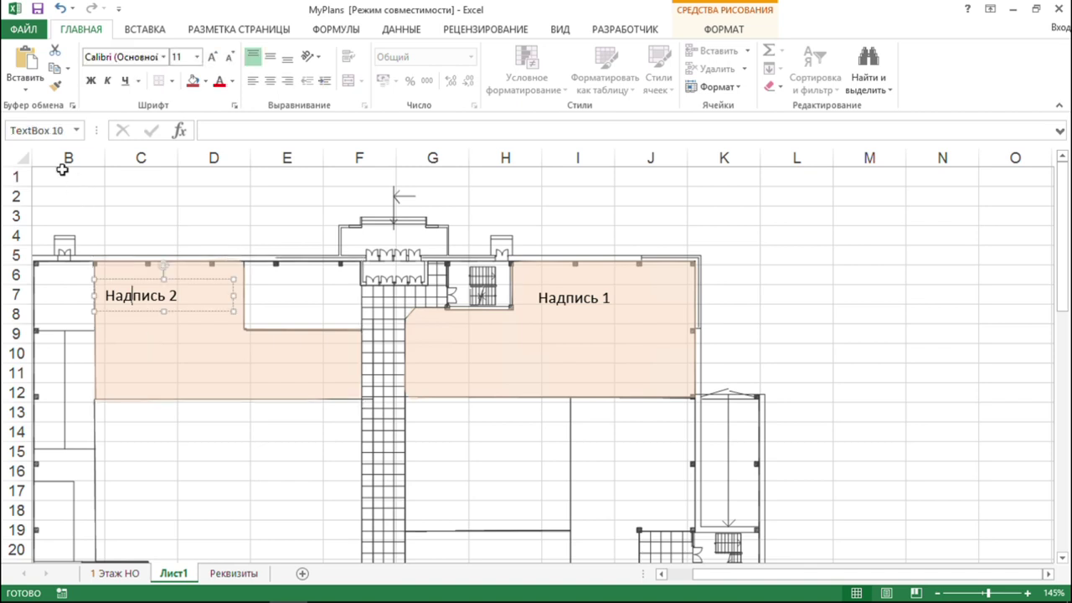
pyautogui.click(50, 135)
pyautogui.write('Надпись')
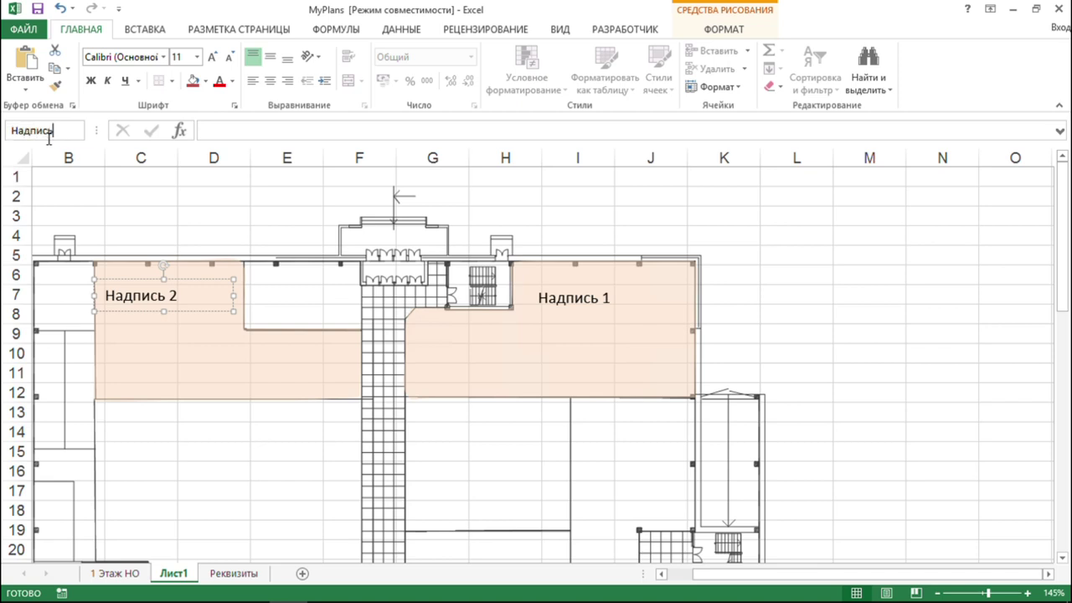
pyautogui.write(' 2')
pyautogui.press('Return')
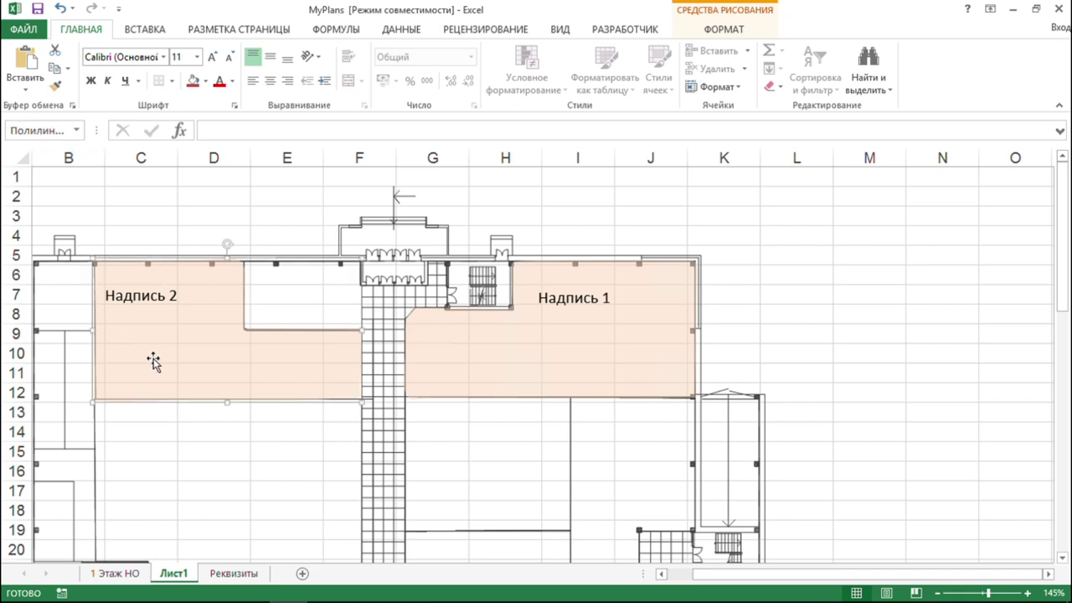
# Name the L-shaped room's text box object "Надпись 2" and check the assigned name
pyautogui.click(153, 303)
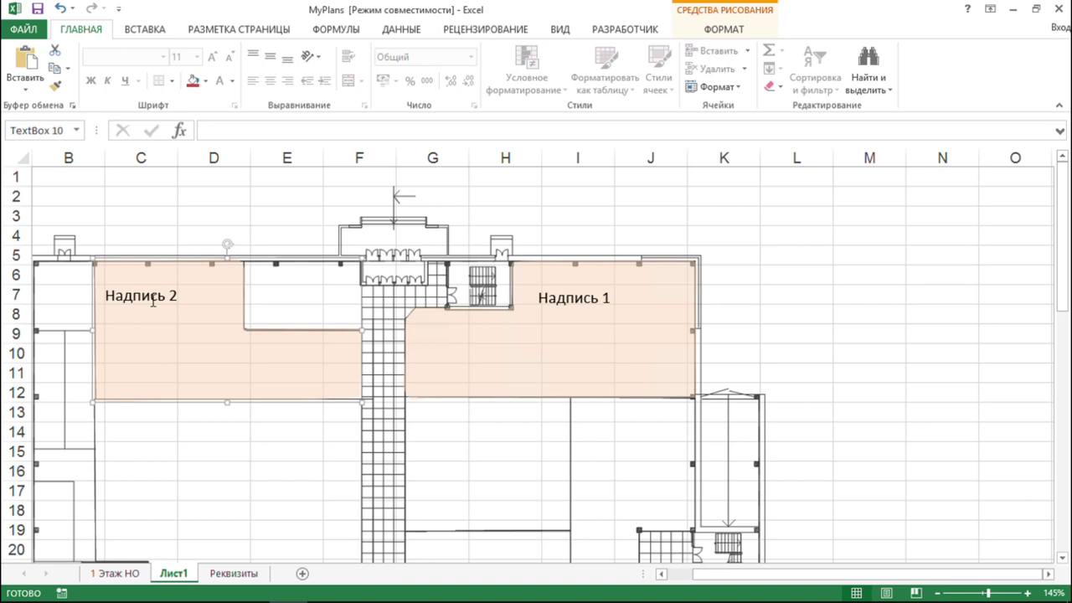
pyautogui.click(49, 136)
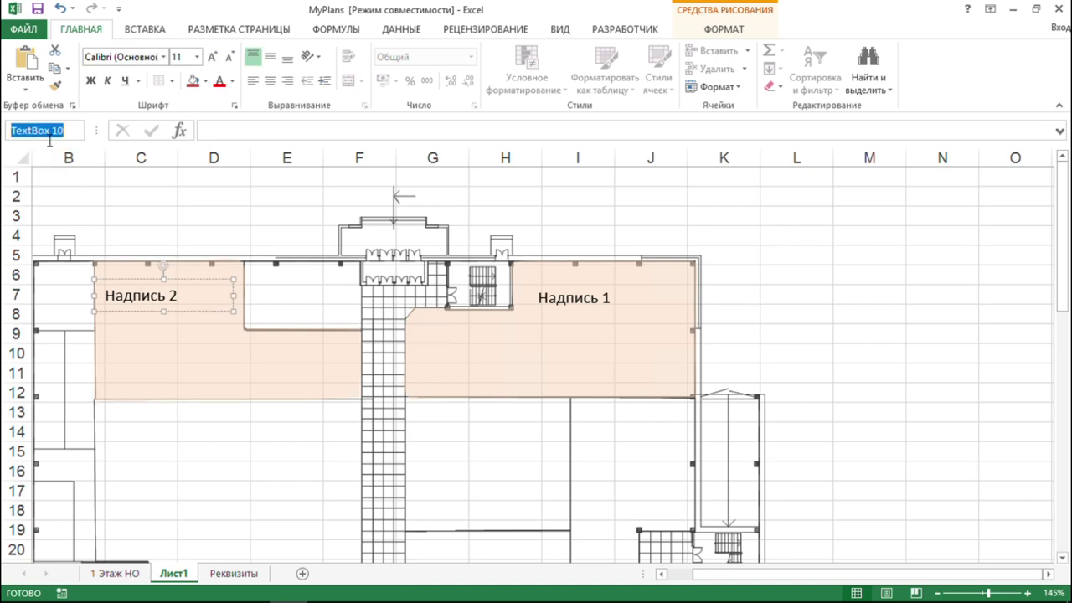
pyautogui.write('Надпись 2')
pyautogui.press('Return')
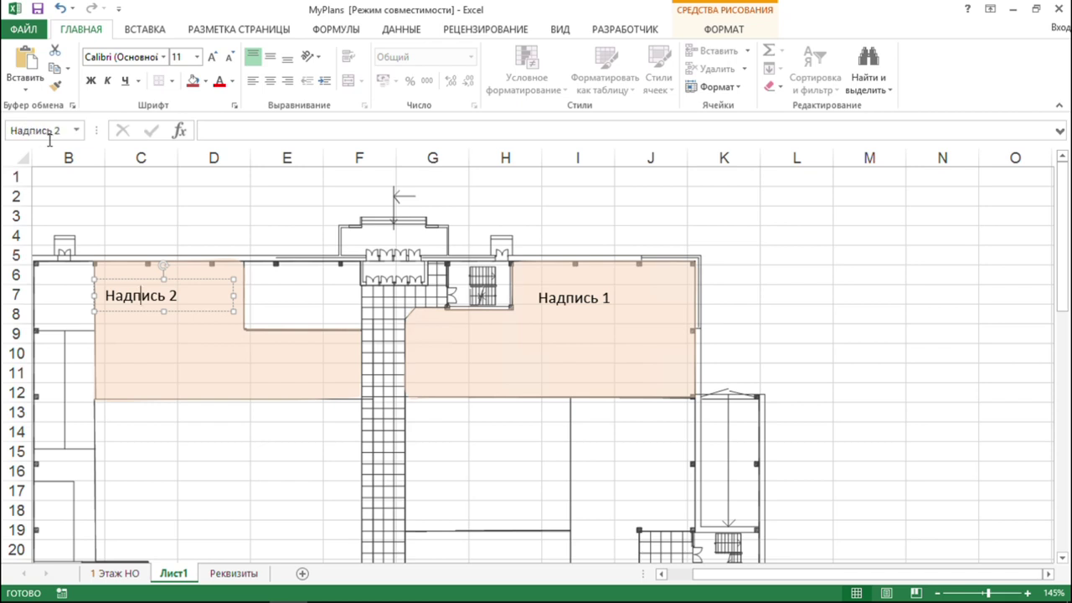
pyautogui.click(157, 360)
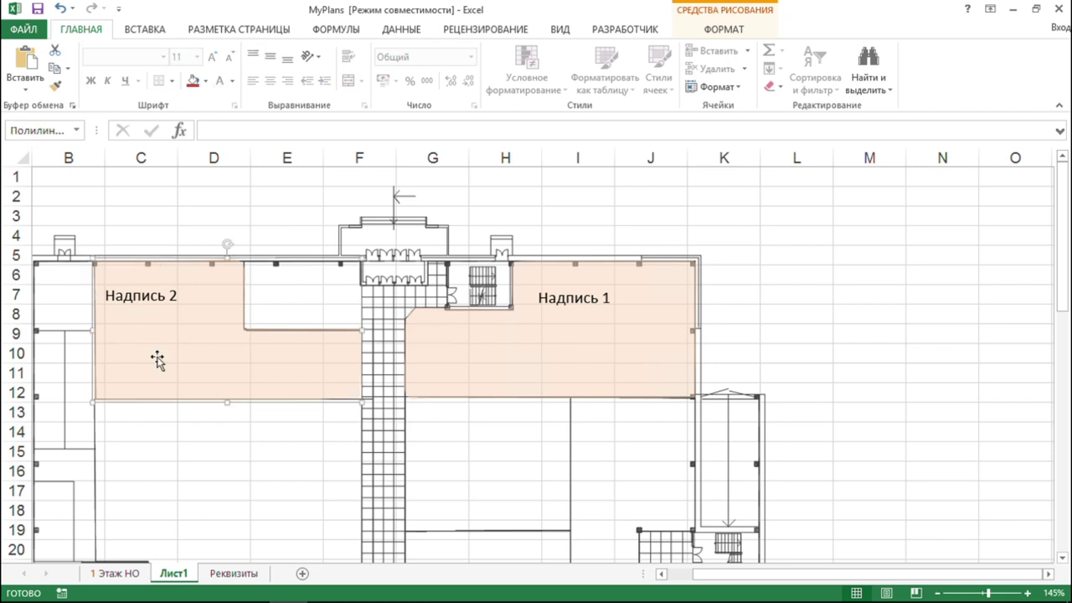
pyautogui.click(151, 298)
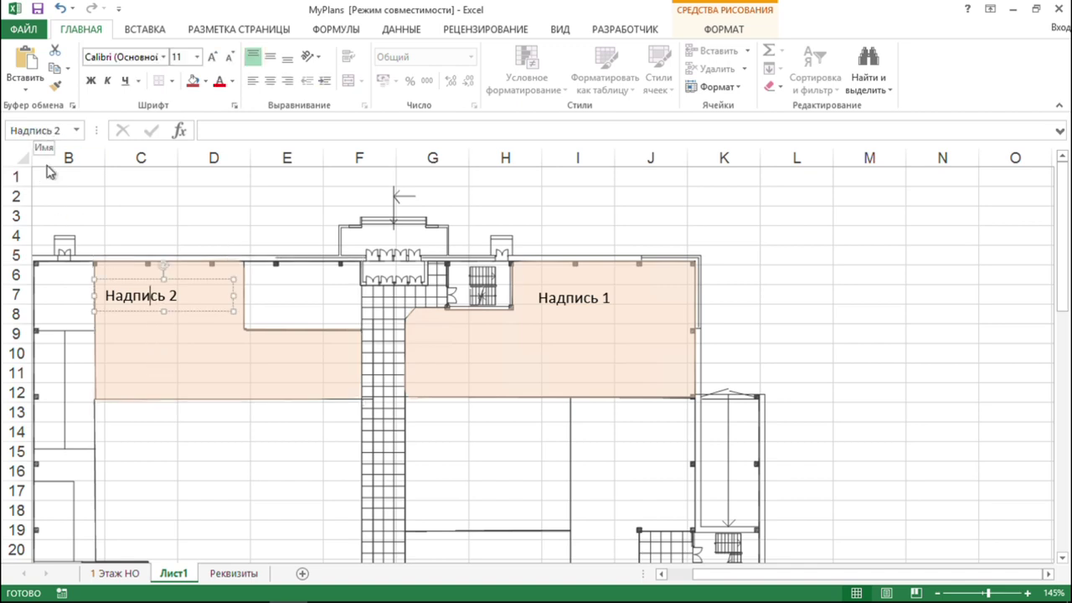
# Name the L-shaped room shape "2" and the orange room shape beside the staircase "1"
pyautogui.click(176, 394)
pyautogui.click(61, 134)
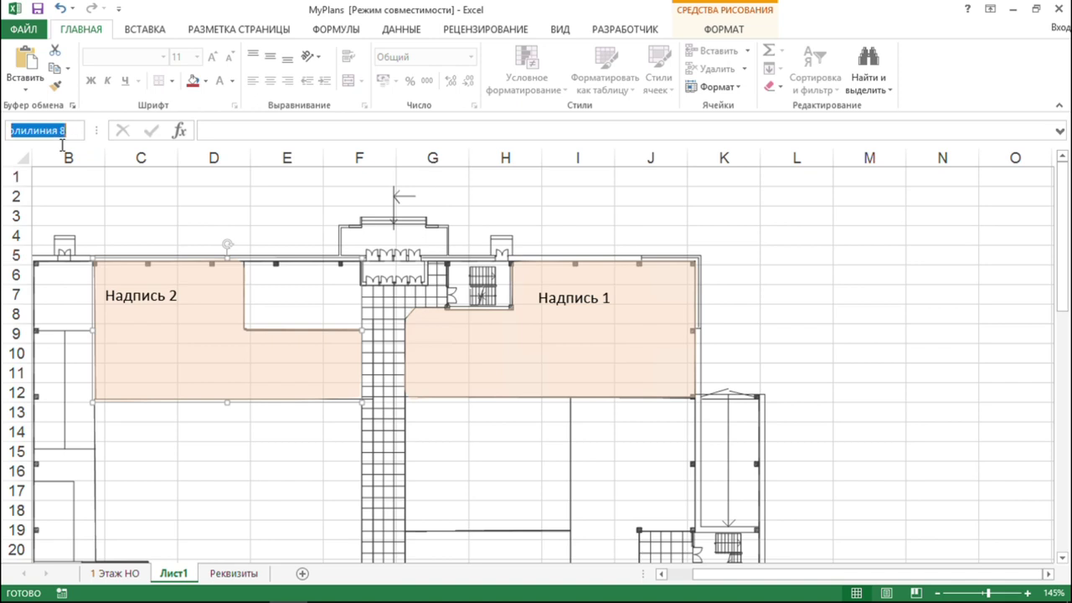
pyautogui.write('2')
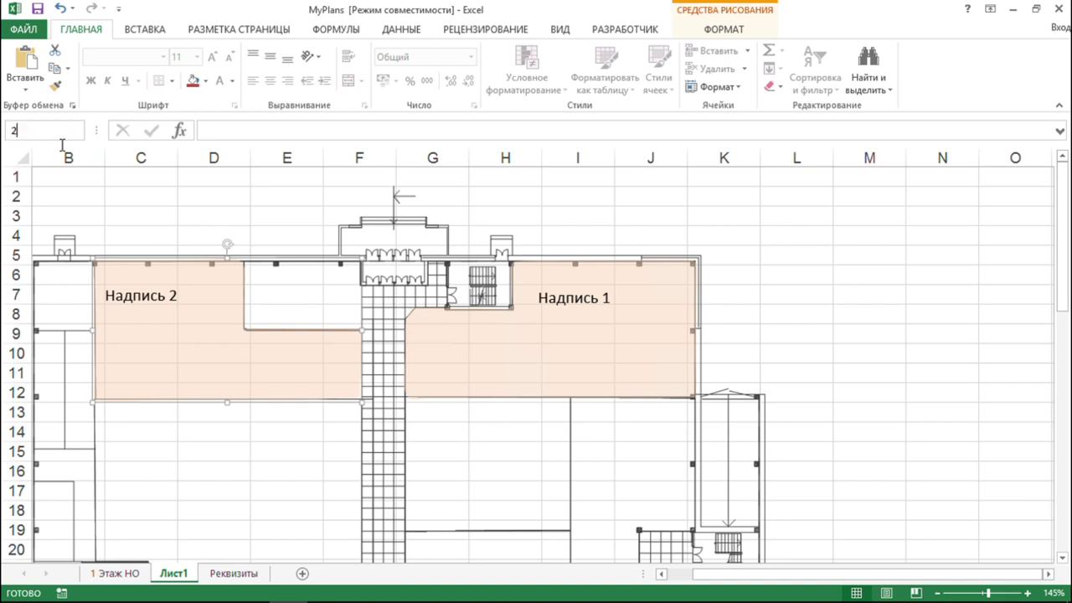
pyautogui.click(490, 352)
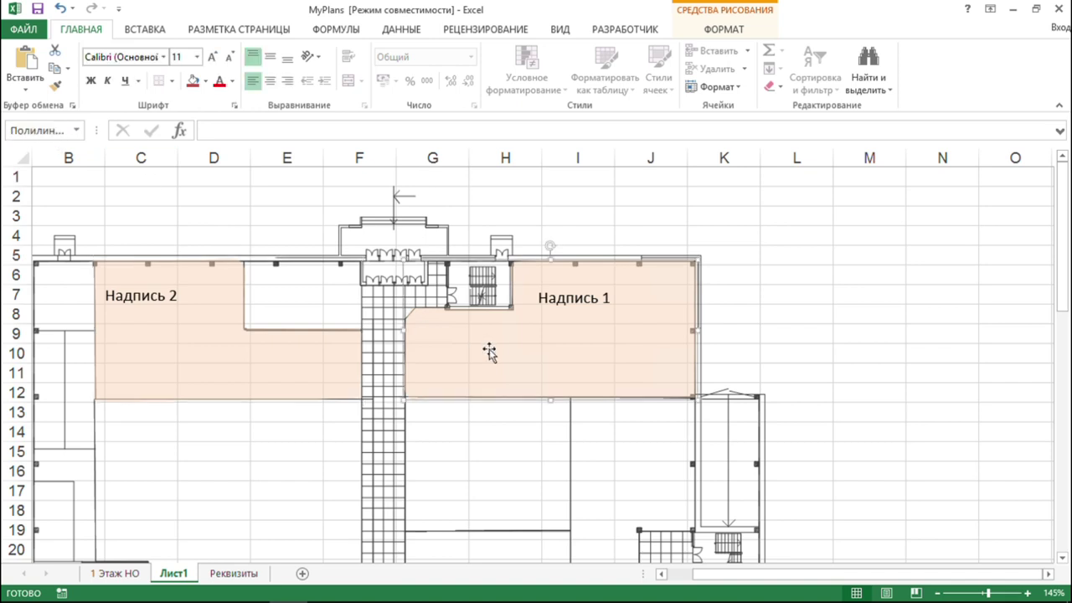
pyautogui.click(50, 135)
pyautogui.write('1')
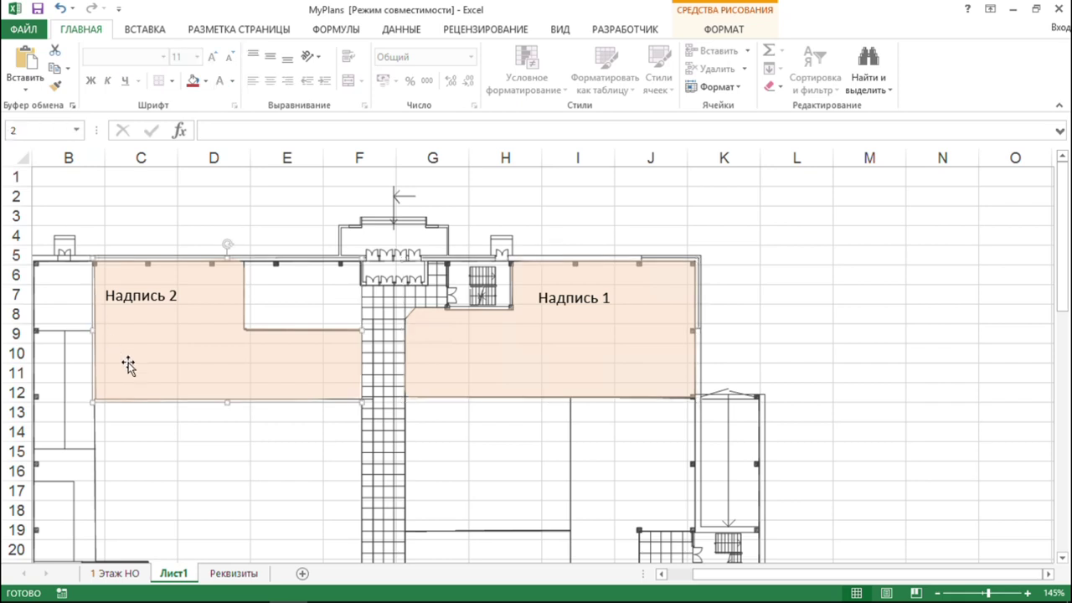
# Re-enter the text of the text box beside the staircase as "Надпись 1" on a single line
pyautogui.click(570, 299)
pyautogui.moveTo(622, 305); pyautogui.dragTo(555, 303)
pyautogui.write('Надпис')
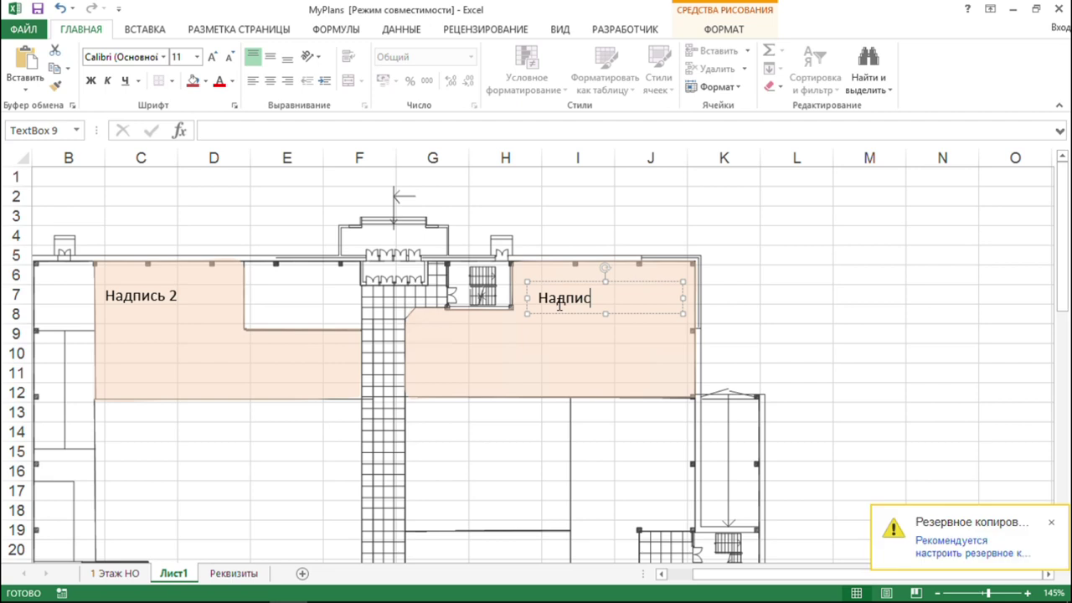
pyautogui.write('ь 1')
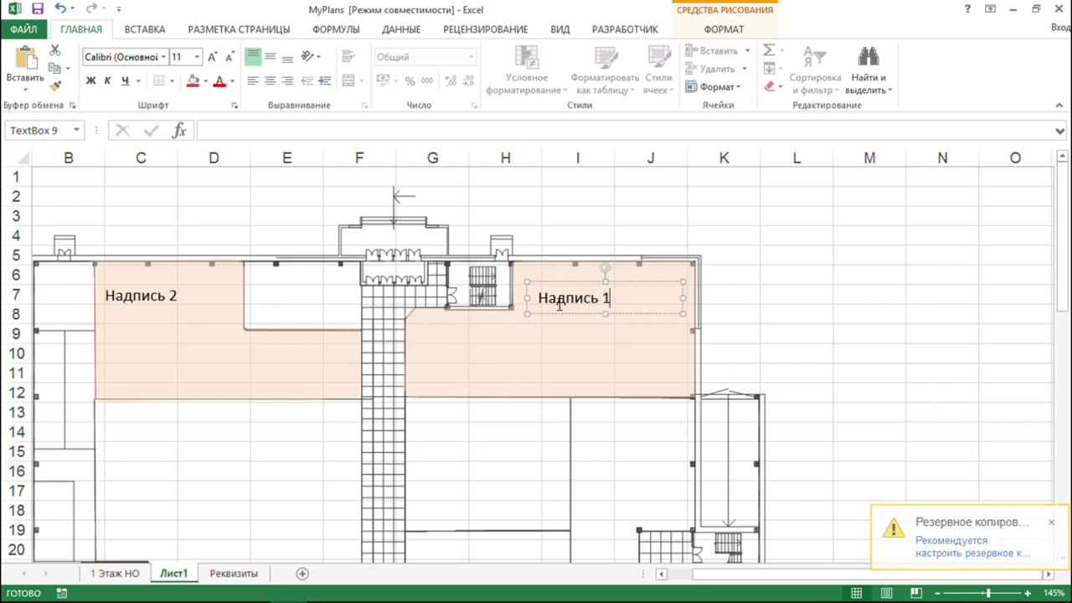
pyautogui.press('Return')
pyautogui.press('BackSpace')
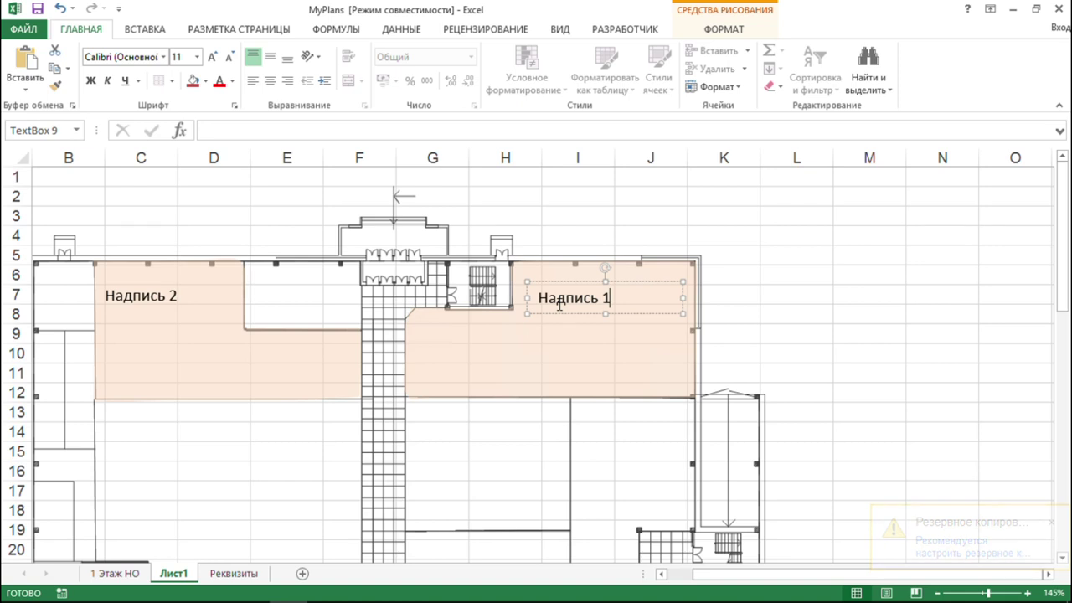
# Name the text box object beside the staircase "Надпись 1"
pyautogui.click(47, 135)
pyautogui.write('Надпись 1')
pyautogui.press('Return')
pyautogui.click(171, 369)
# Rename the sheet Лист1 to "Этаж" and save the workbook
pyautogui.scroll(-3, 411, 337)
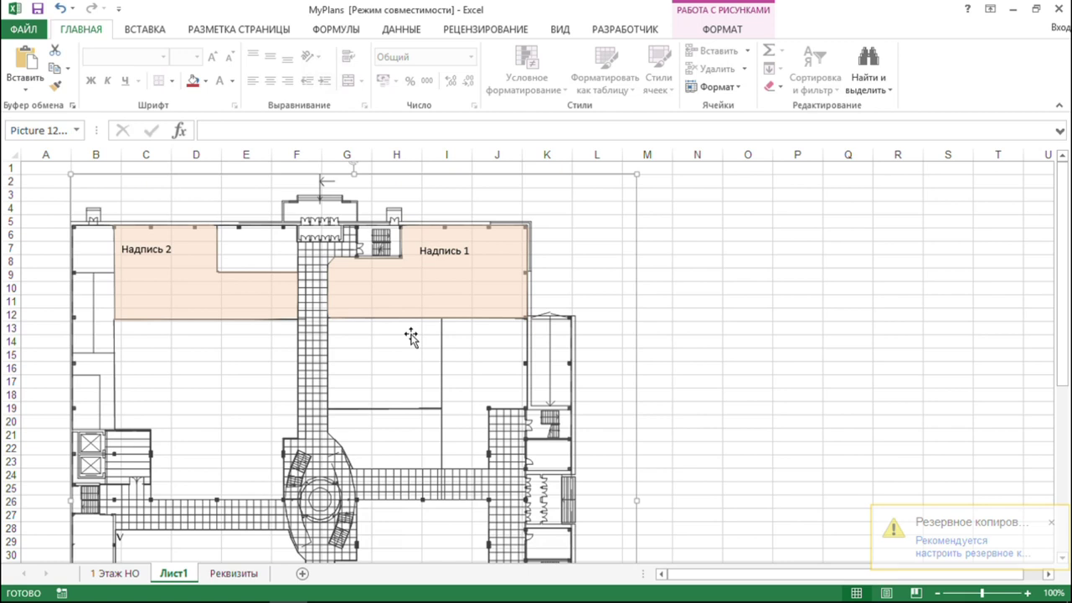
pyautogui.rightClick(179, 578)
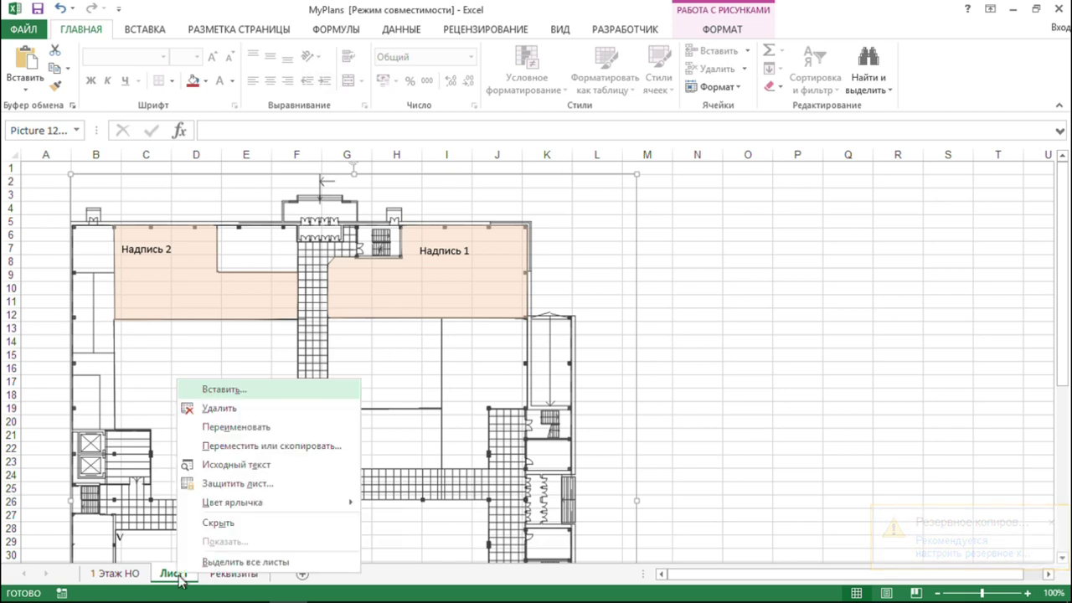
pyautogui.click(248, 429)
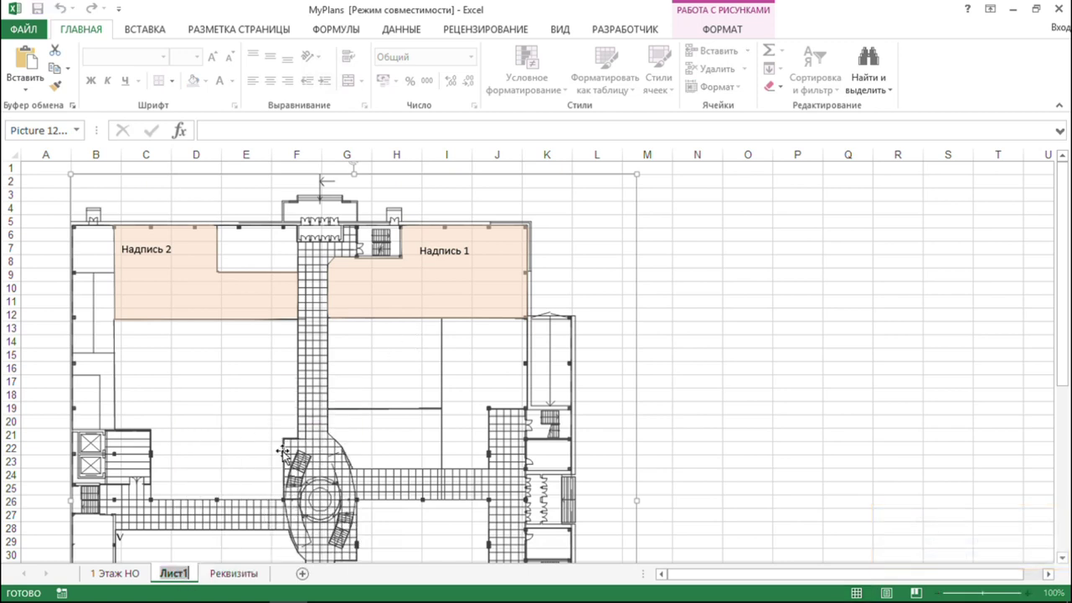
pyautogui.write('эТАЖ')
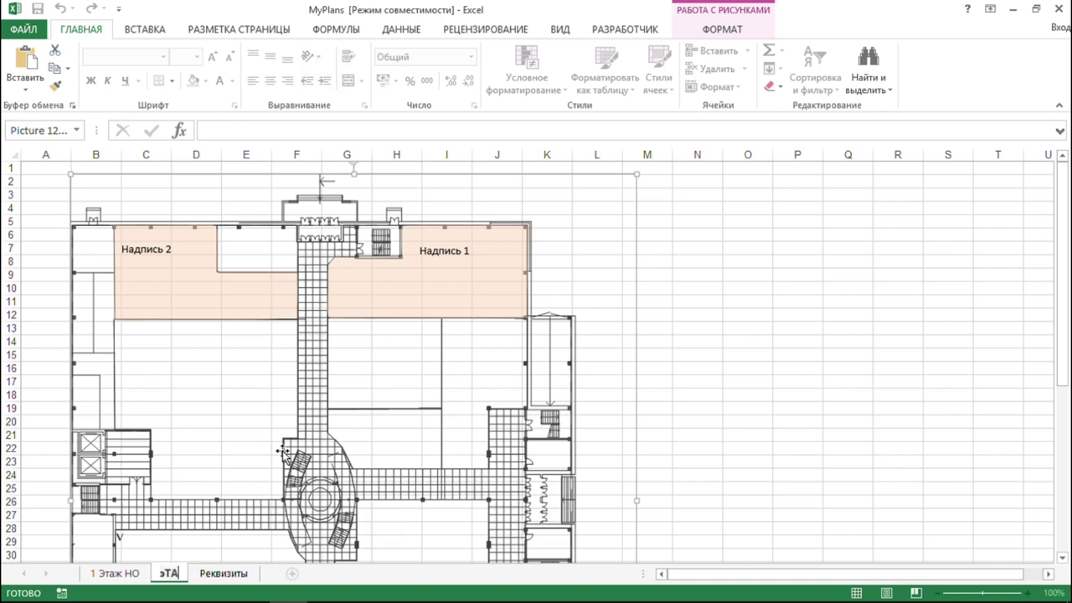
pyautogui.press('BackSpace')
pyautogui.press('BackSpace')
pyautogui.press('BackSpace')
pyautogui.press('BackSpace')
pyautogui.write('Этаж')
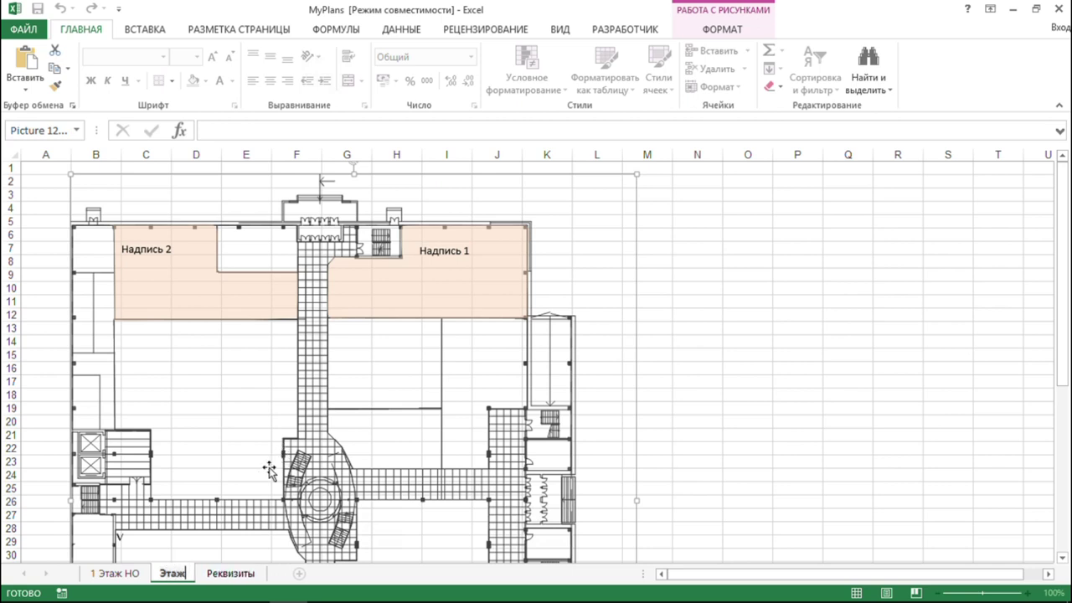
pyautogui.press('Return')
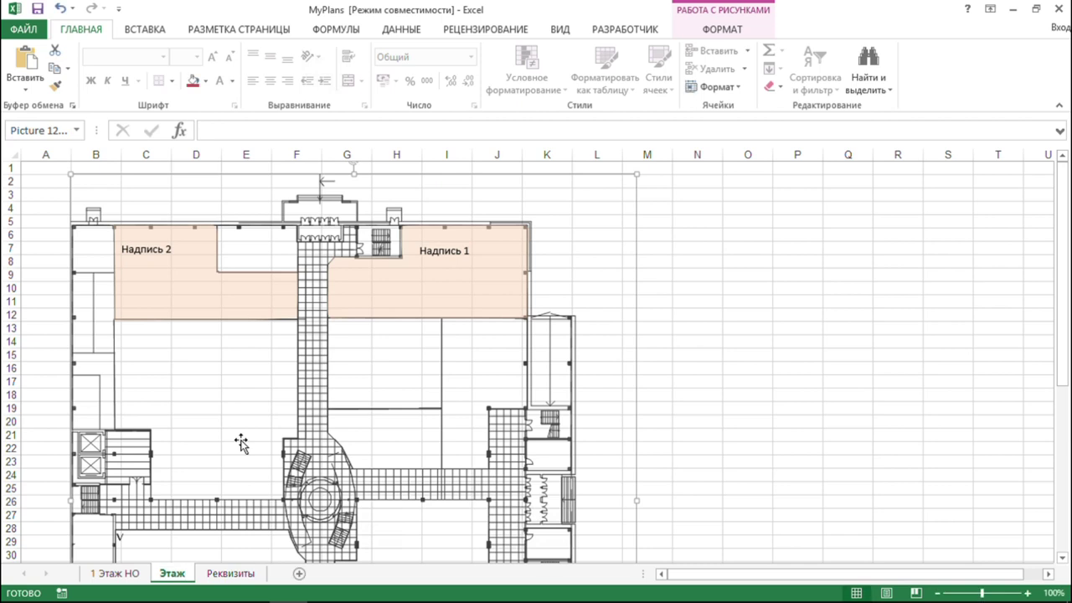
pyautogui.click(42, 13)
# Switch to 1C, open the "Файлы планировок помещений и площадей" list and create a new entry named "План"
pyautogui.hotkey('alt', 'Tab')
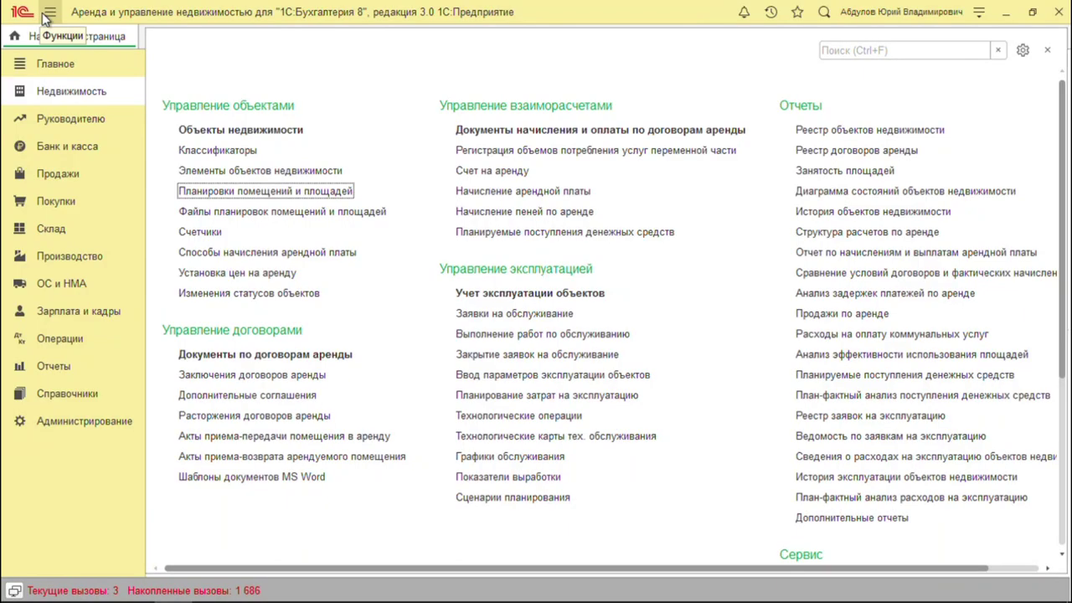
pyautogui.click(246, 220)
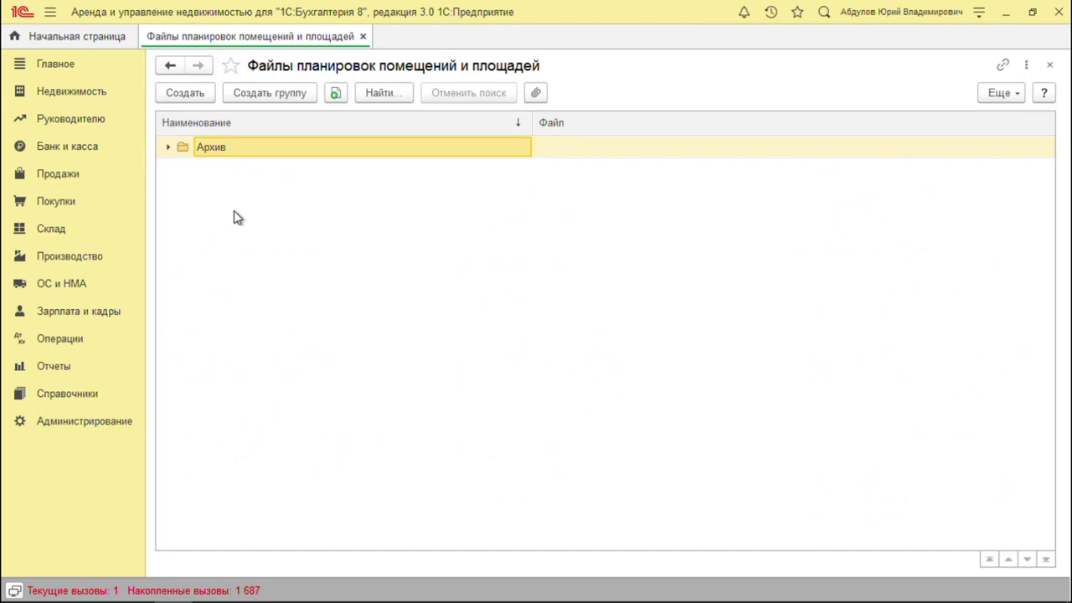
pyautogui.click(195, 95)
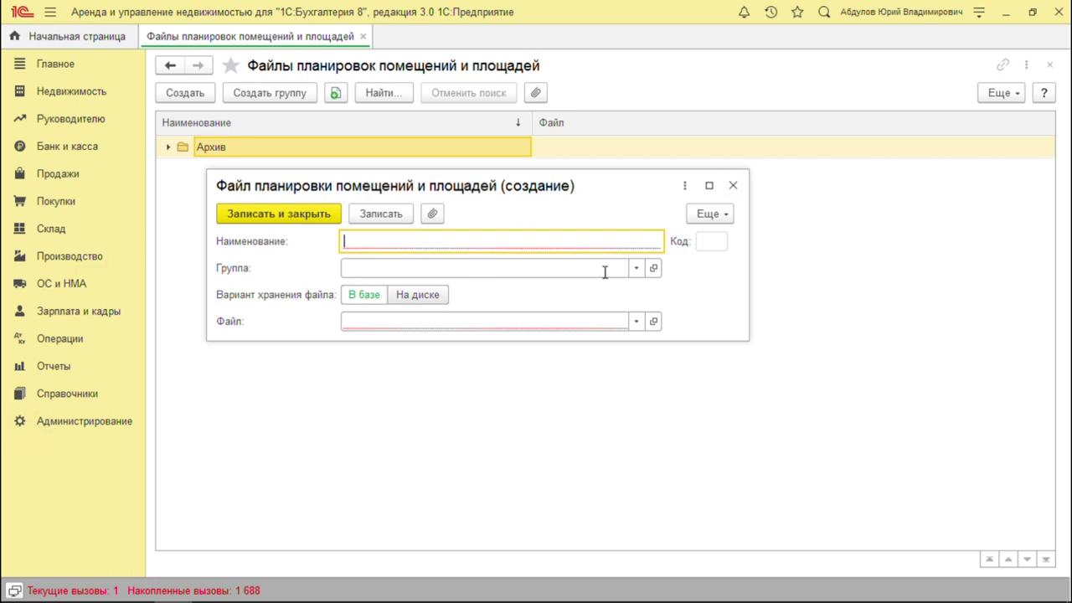
pyautogui.write('П')
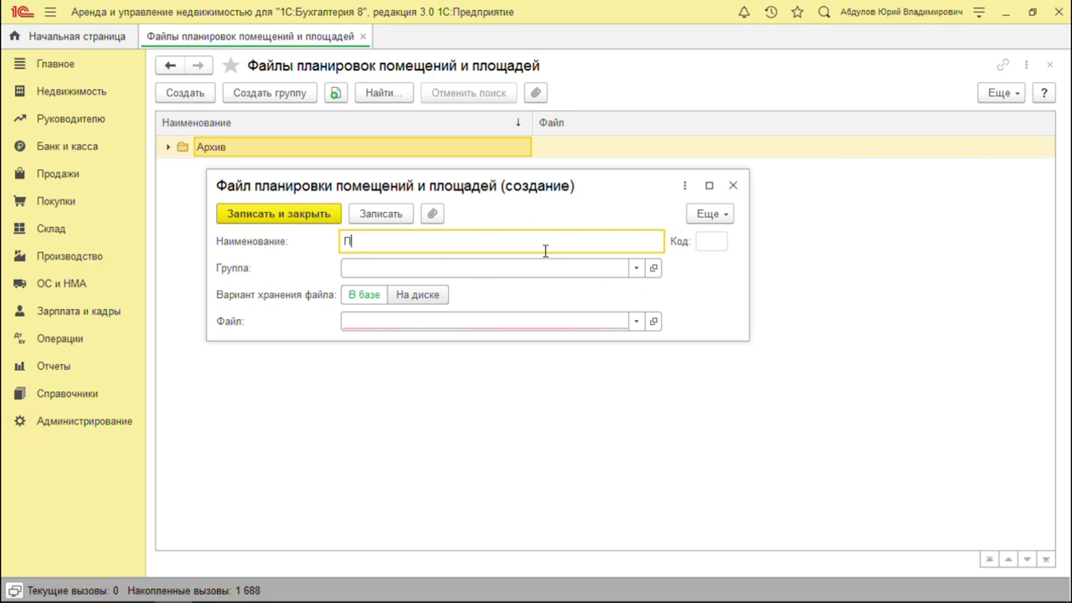
pyautogui.write('лан')
pyautogui.click(507, 269)
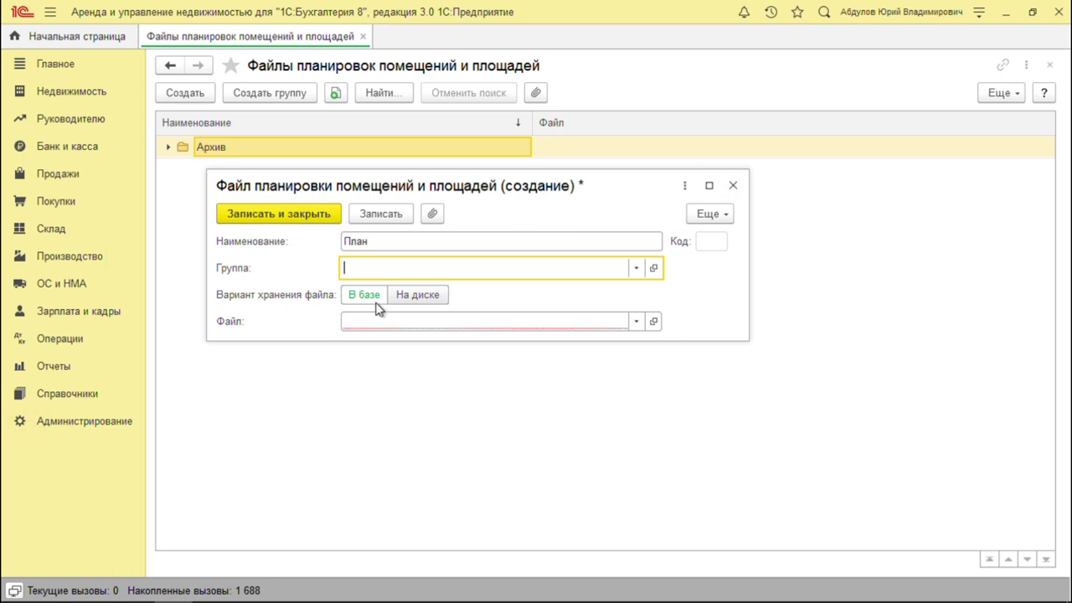
# Save the new "План" entry and open the attached-file selection for its file field
pyautogui.click(638, 323)
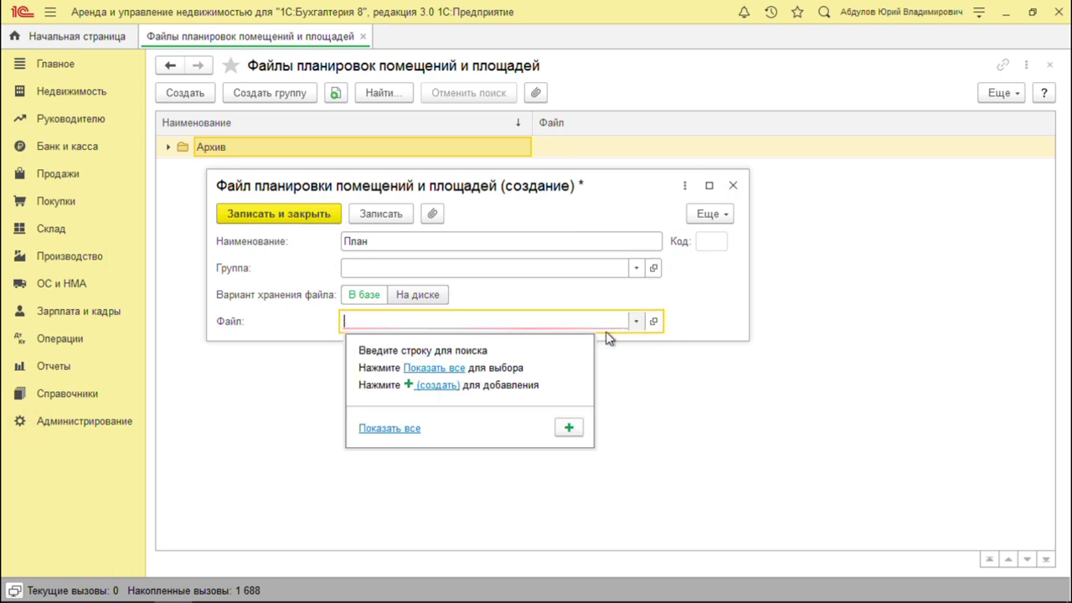
pyautogui.click(409, 435)
pyautogui.click(584, 296)
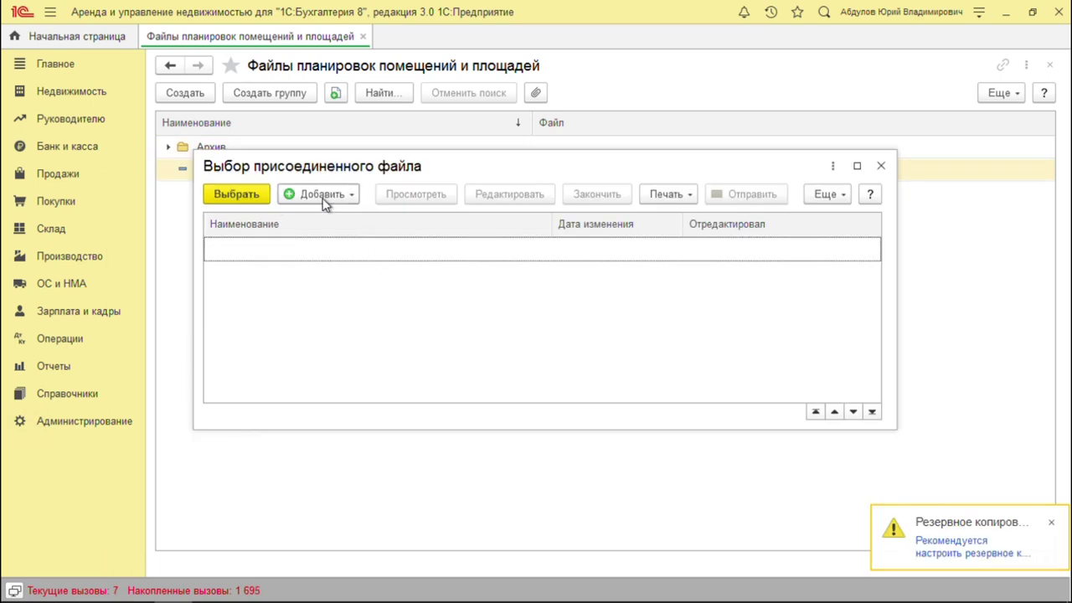
# Try to add the MyPlans file from disk to the attached files list
pyautogui.click(325, 197)
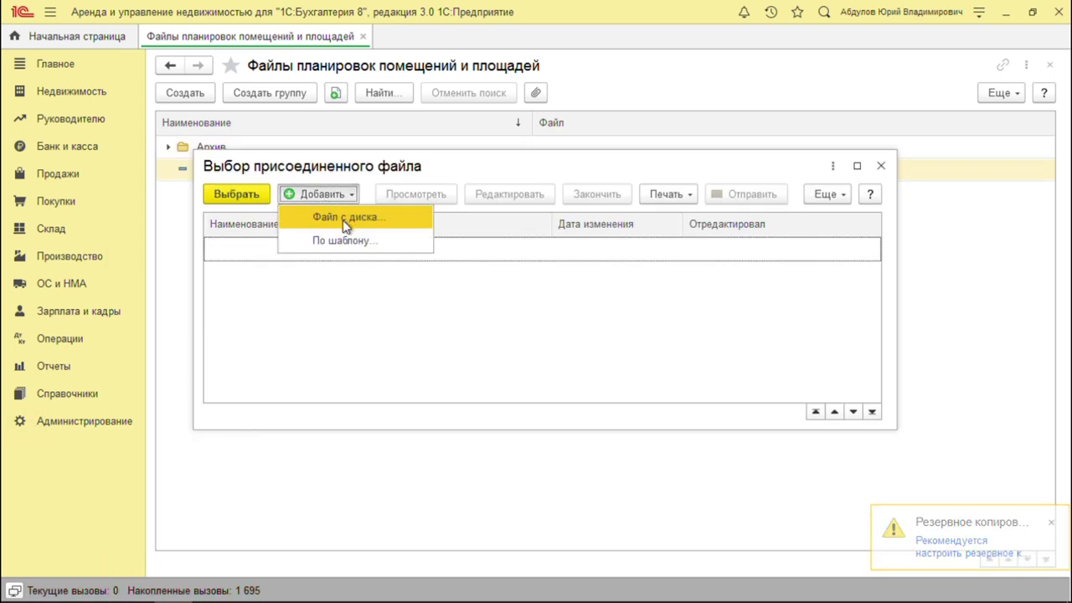
pyautogui.click(343, 220)
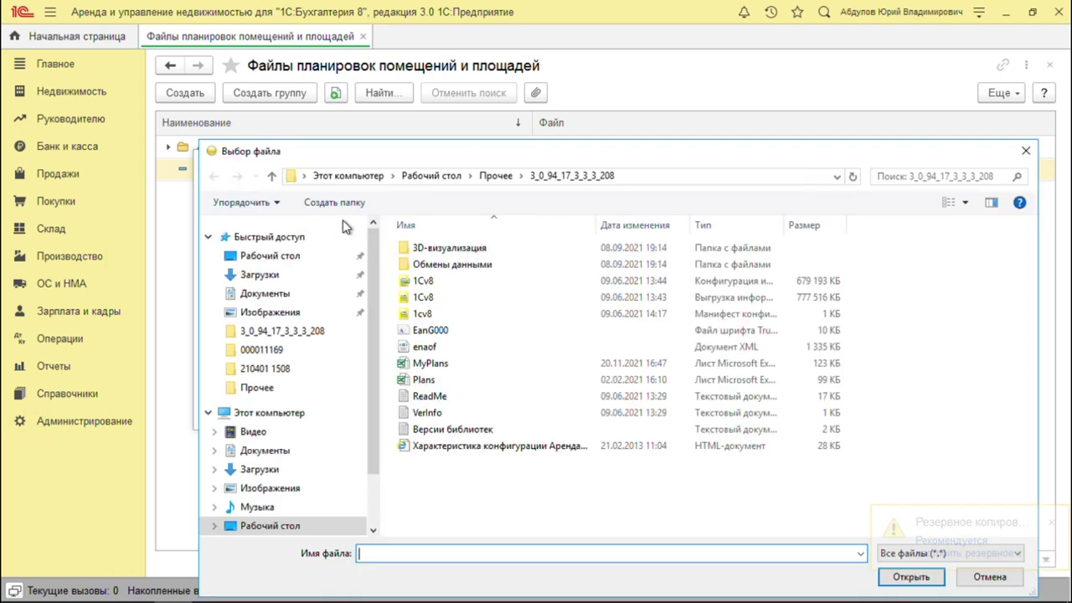
pyautogui.doubleClick(437, 370)
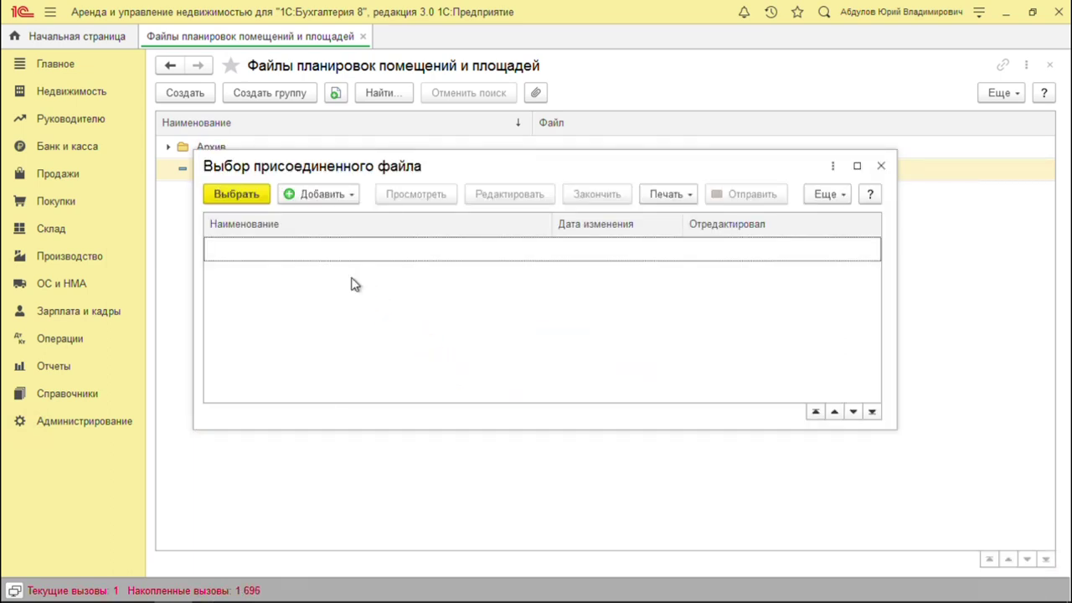
pyautogui.click(618, 333)
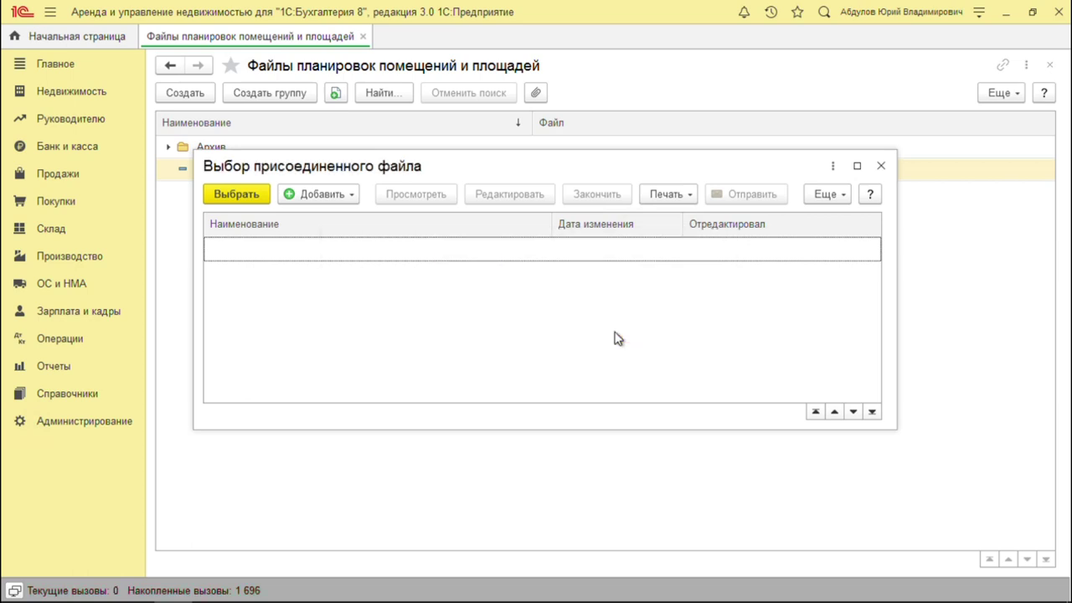
# Close the MyPlans workbook in Excel and, back in 1C, attach MyPlans from disk to the "План" entry and save it
pyautogui.hotkey('alt', 'Tab')
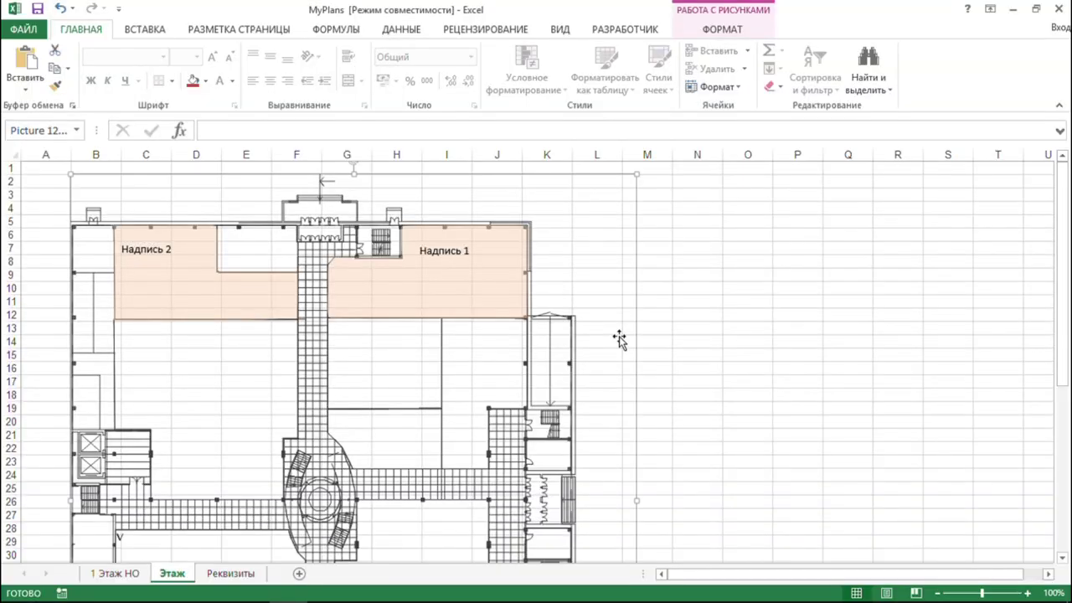
pyautogui.click(1057, 10)
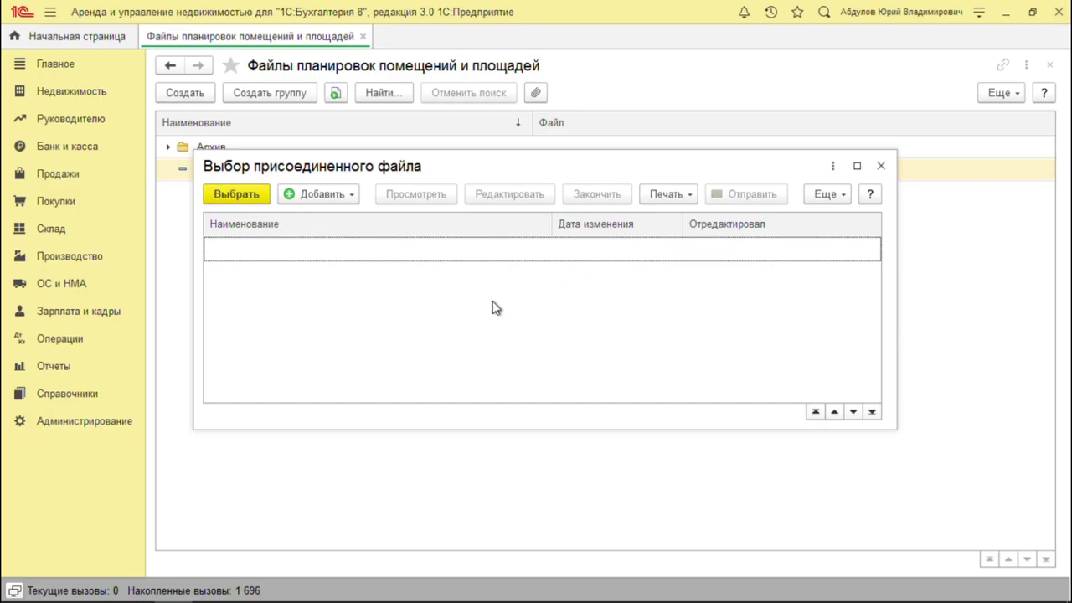
pyautogui.click(331, 199)
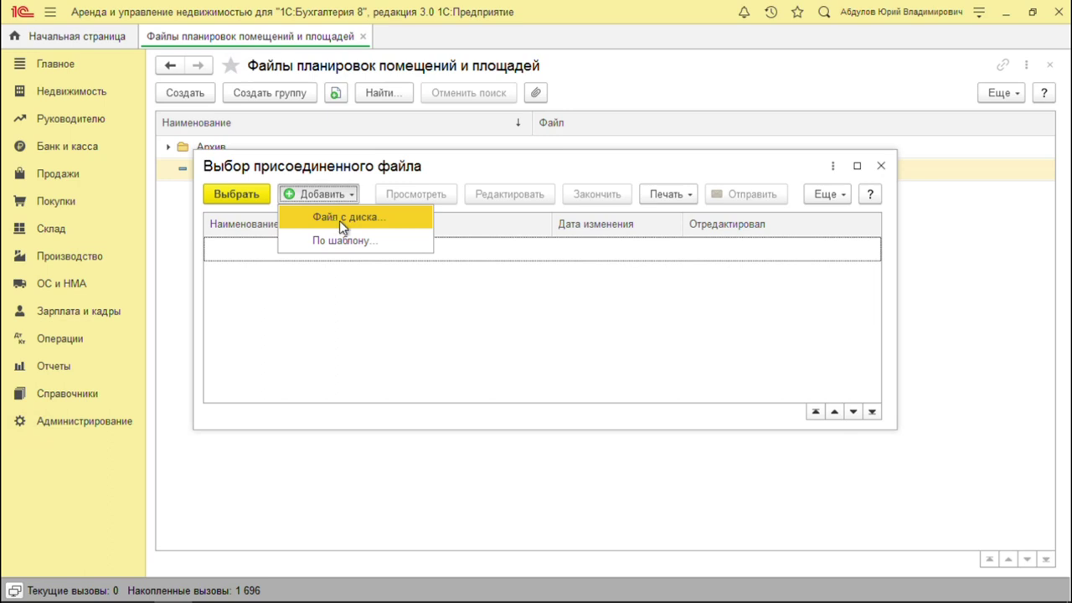
pyautogui.click(363, 223)
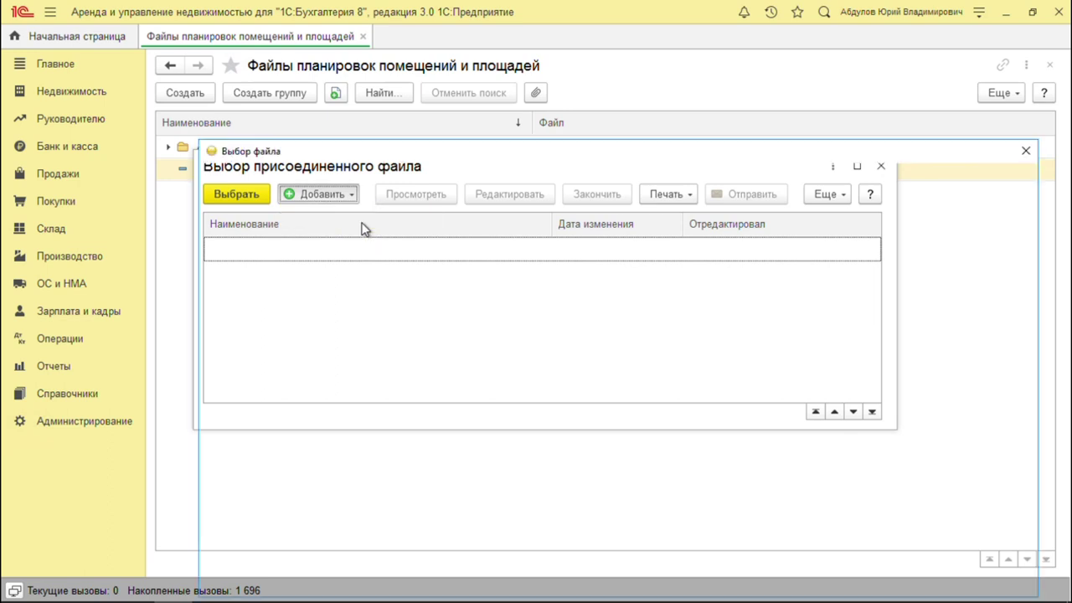
pyautogui.doubleClick(434, 369)
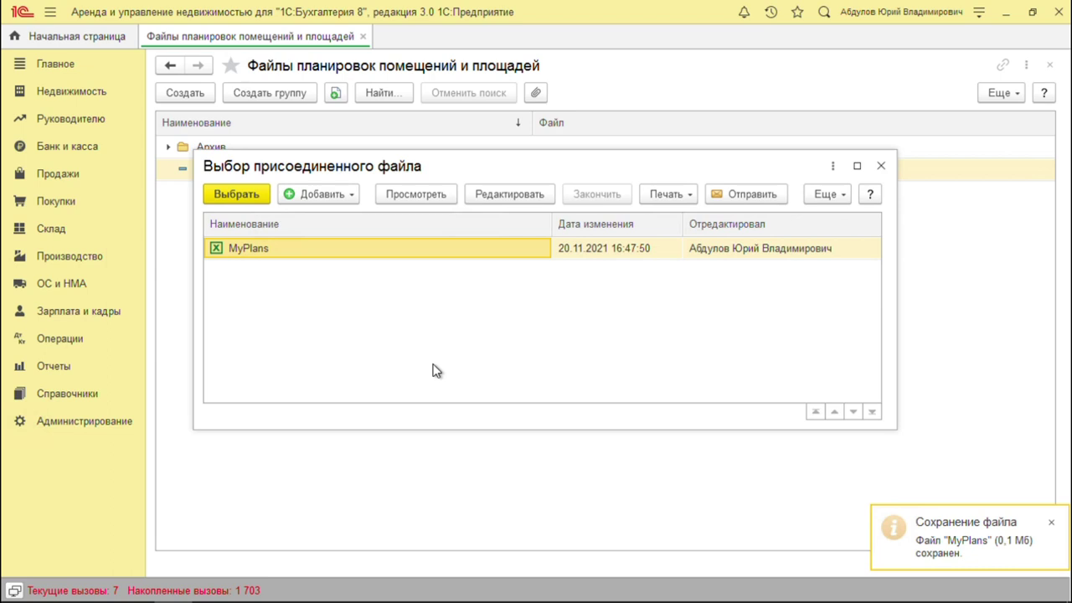
pyautogui.click(243, 199)
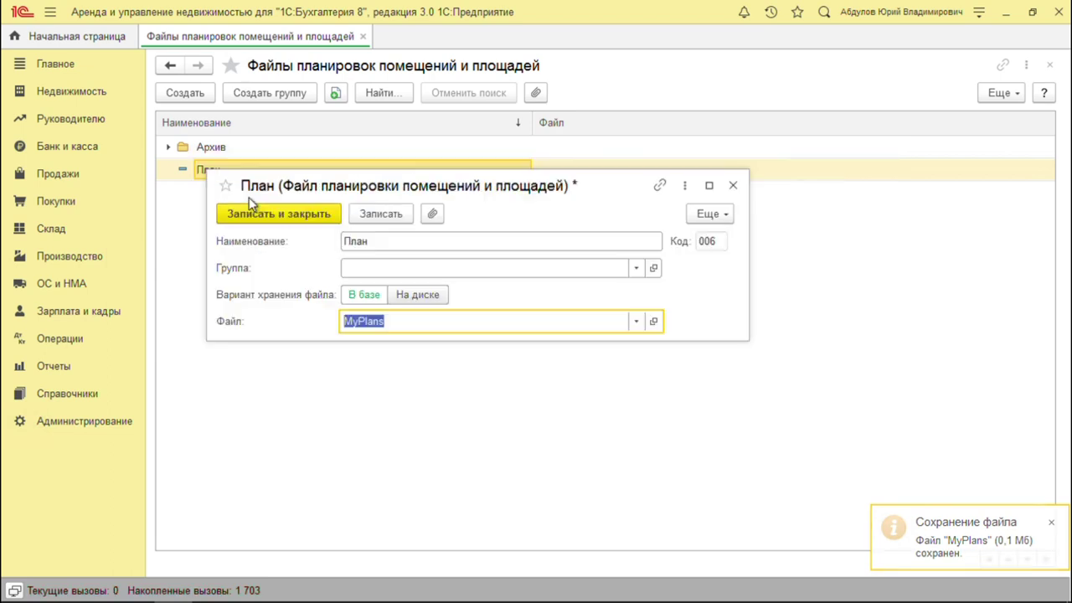
pyautogui.click(288, 220)
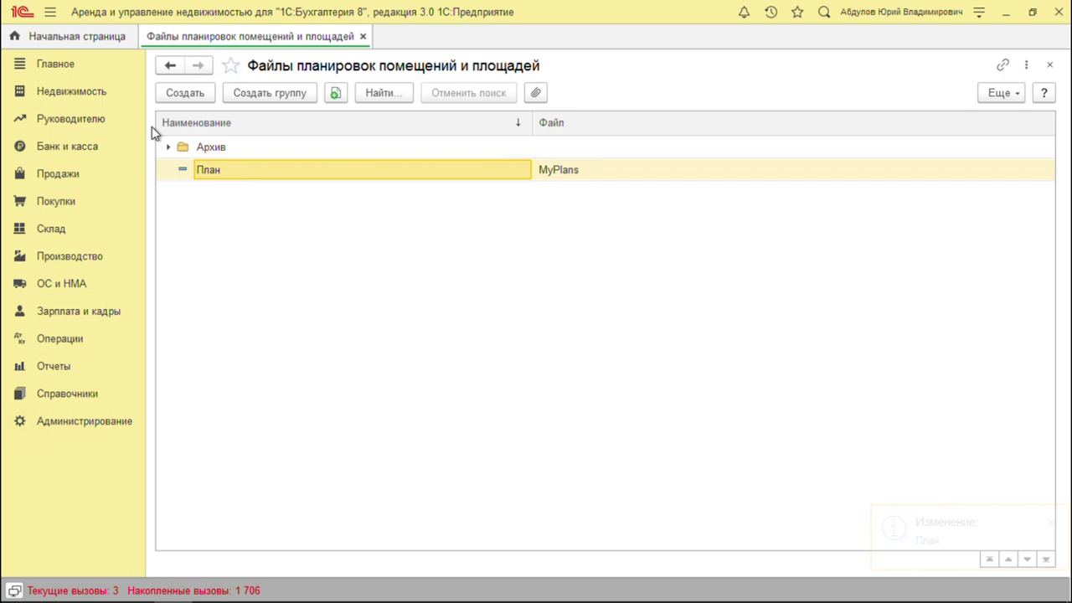
# Open "Планировки помещений и площадей" and start filling it from an MS Excel sheet with the prefix "Павильон"
pyautogui.click(95, 101)
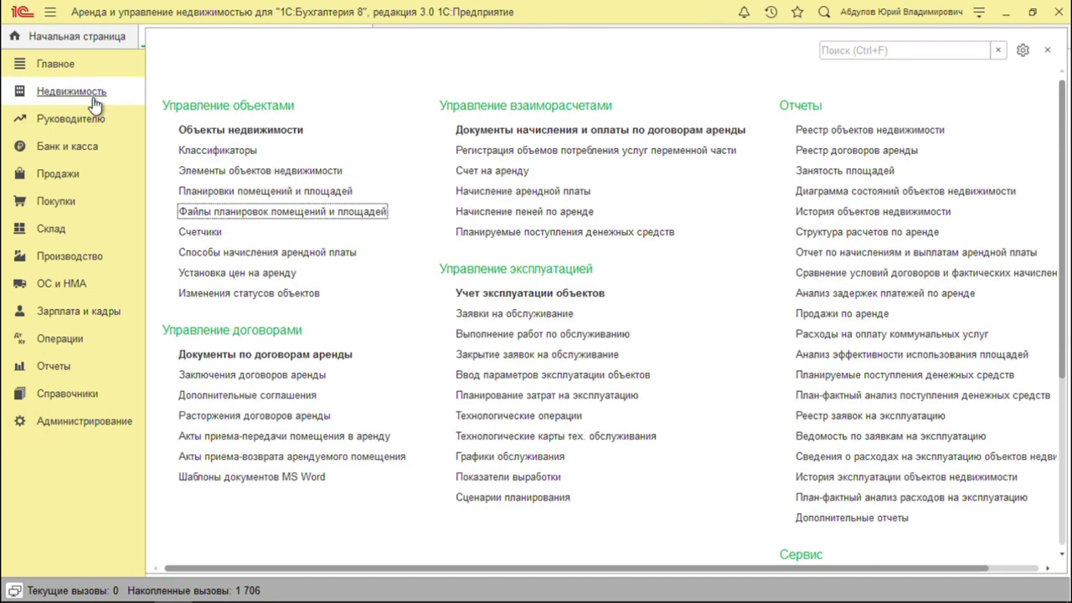
pyautogui.click(248, 192)
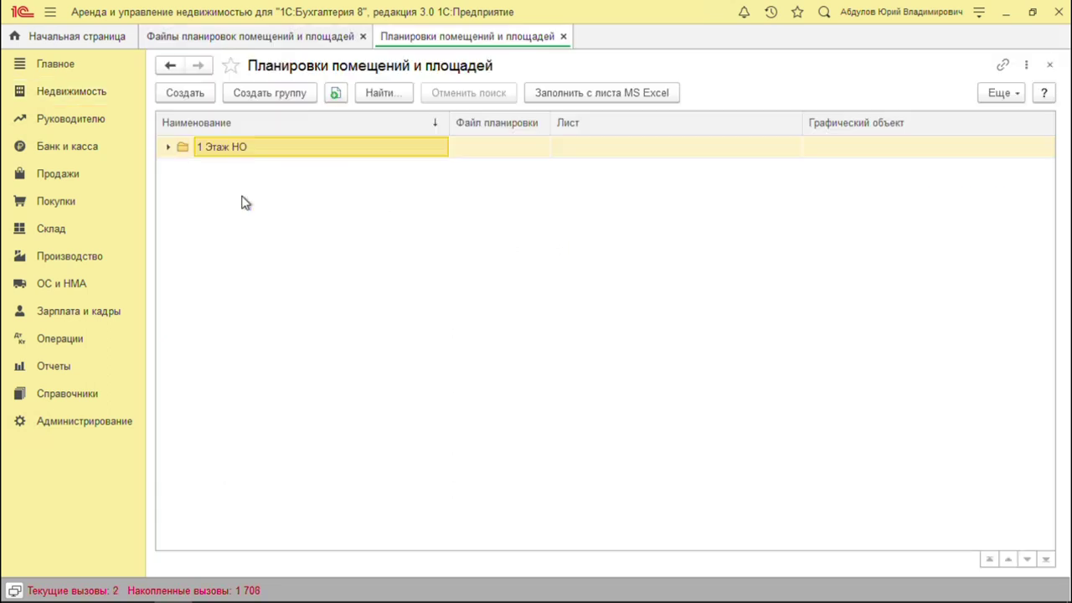
pyautogui.click(580, 99)
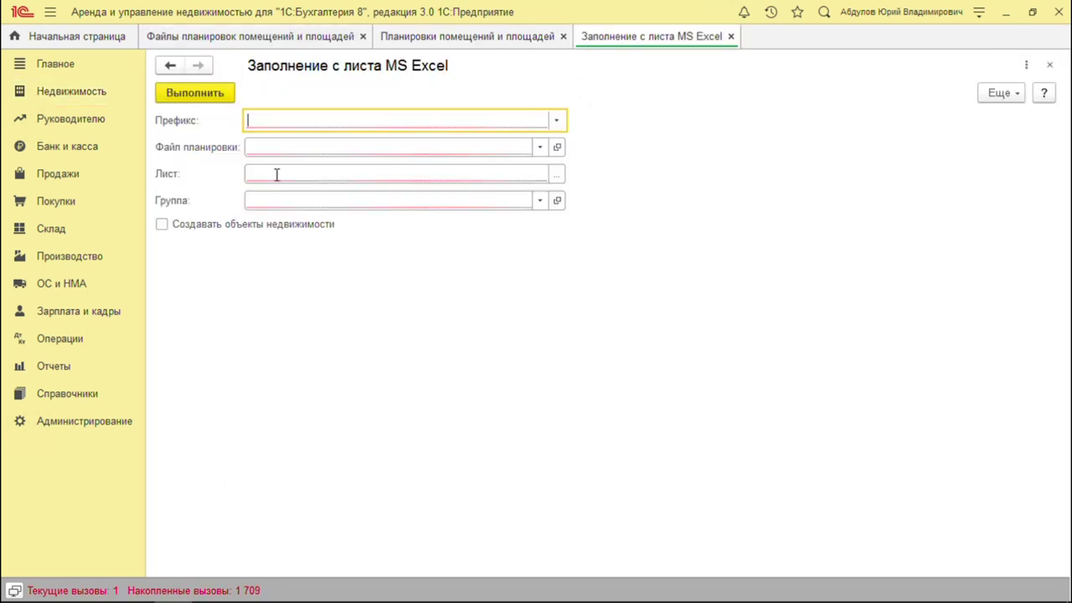
pyautogui.click(556, 121)
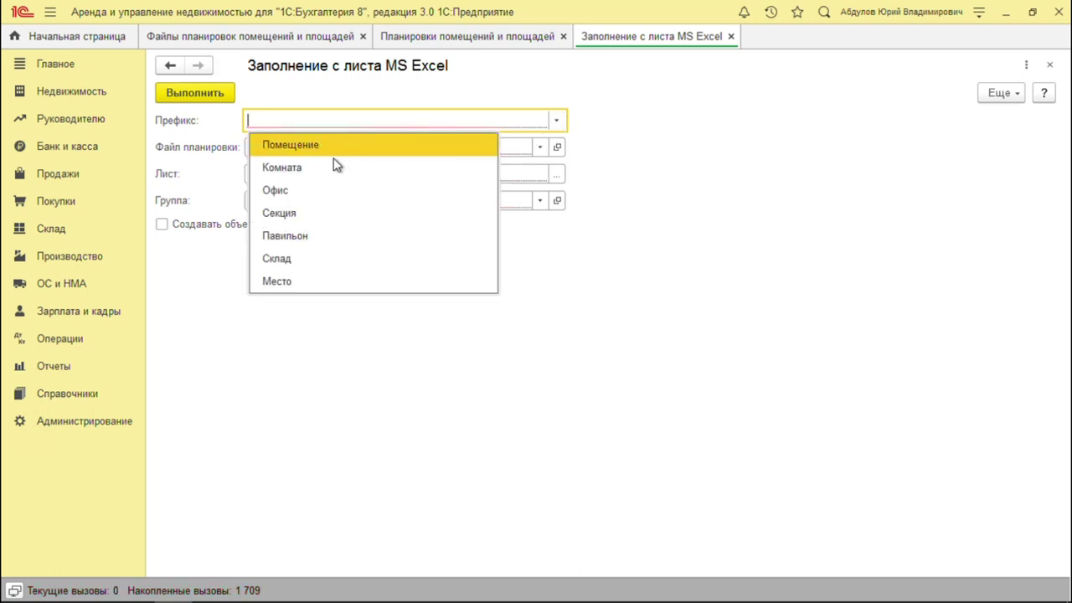
pyautogui.click(301, 236)
# Choose "План" as the layout file and "Этаж" as the sheet to fill from
pyautogui.click(540, 147)
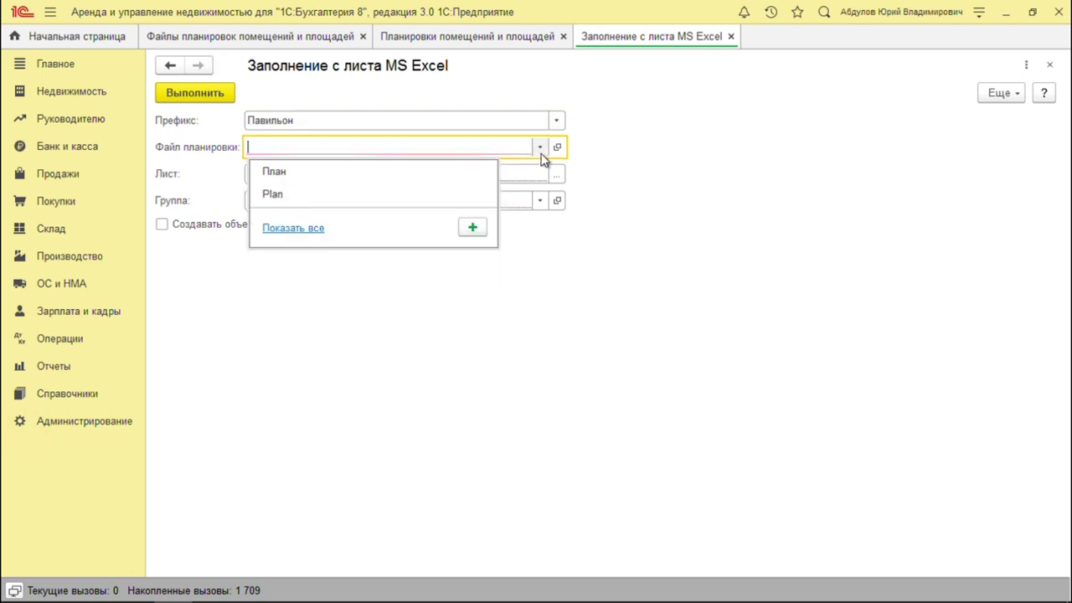
pyautogui.click(312, 231)
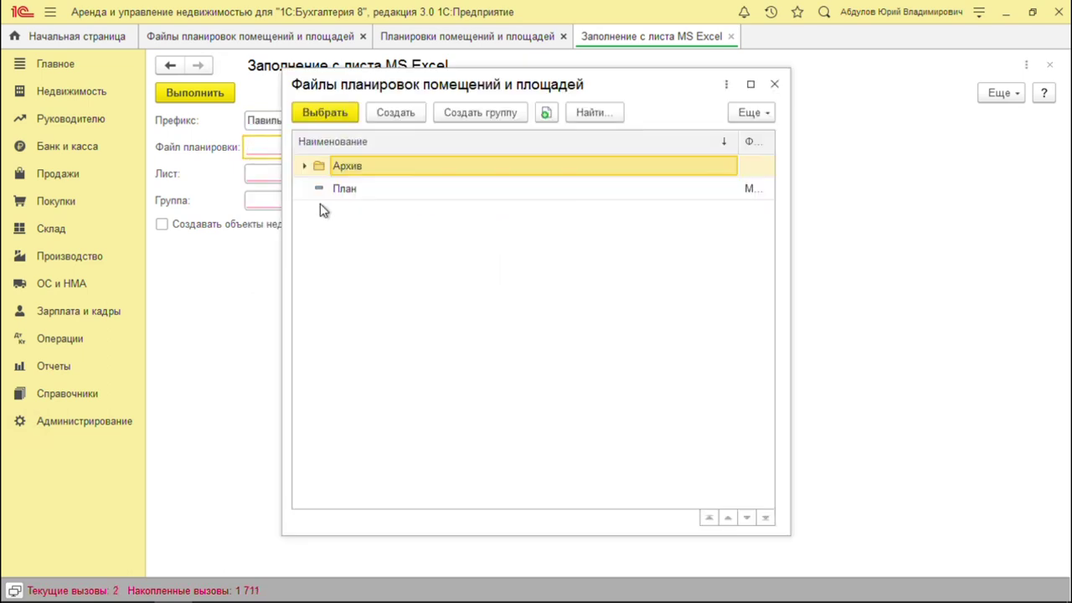
pyautogui.doubleClick(342, 193)
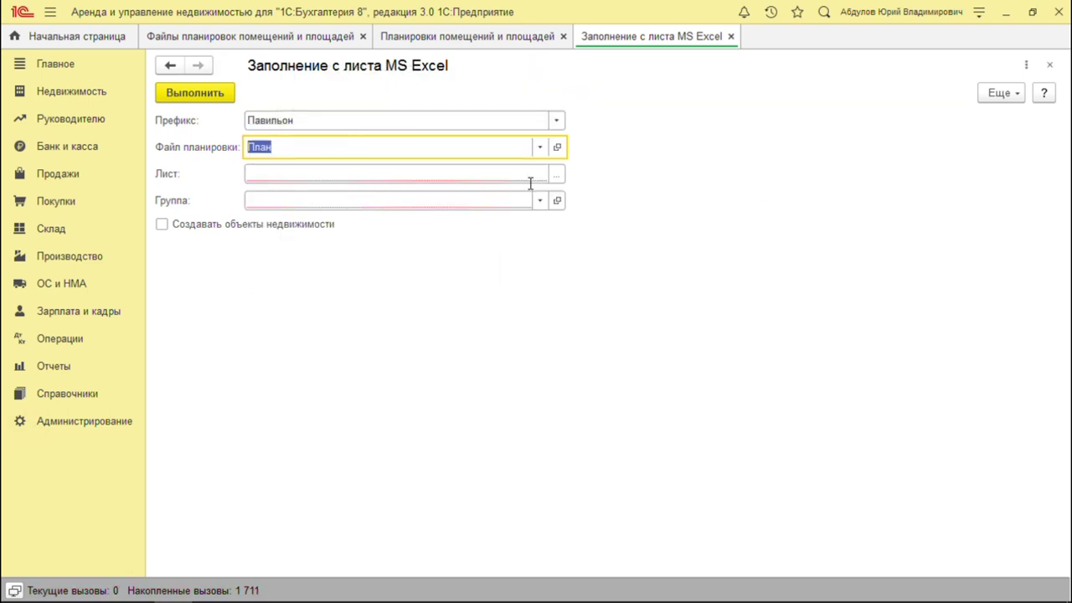
pyautogui.click(556, 178)
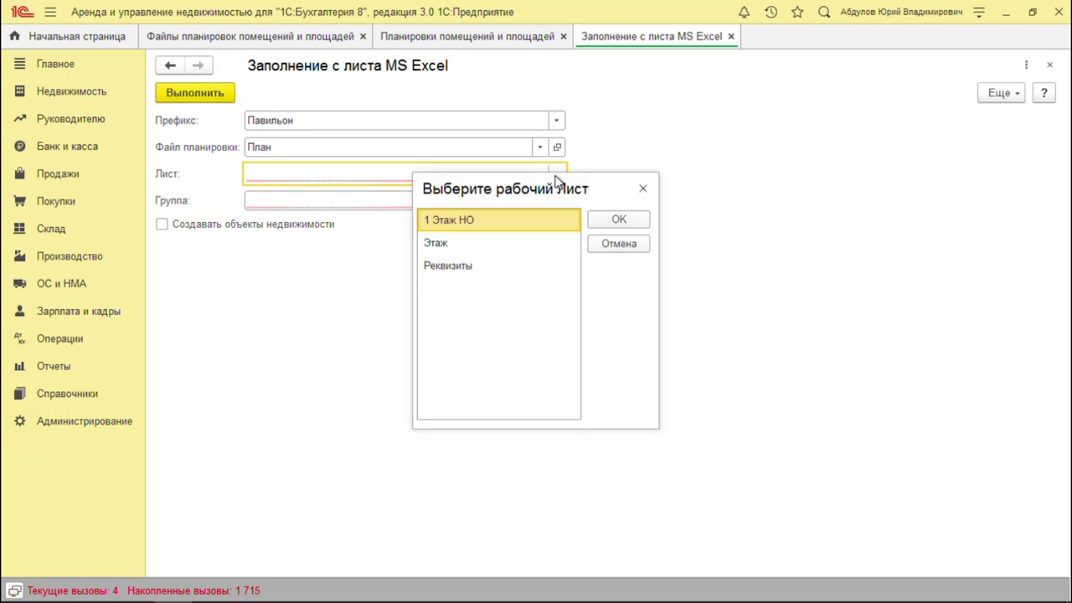
pyautogui.doubleClick(441, 246)
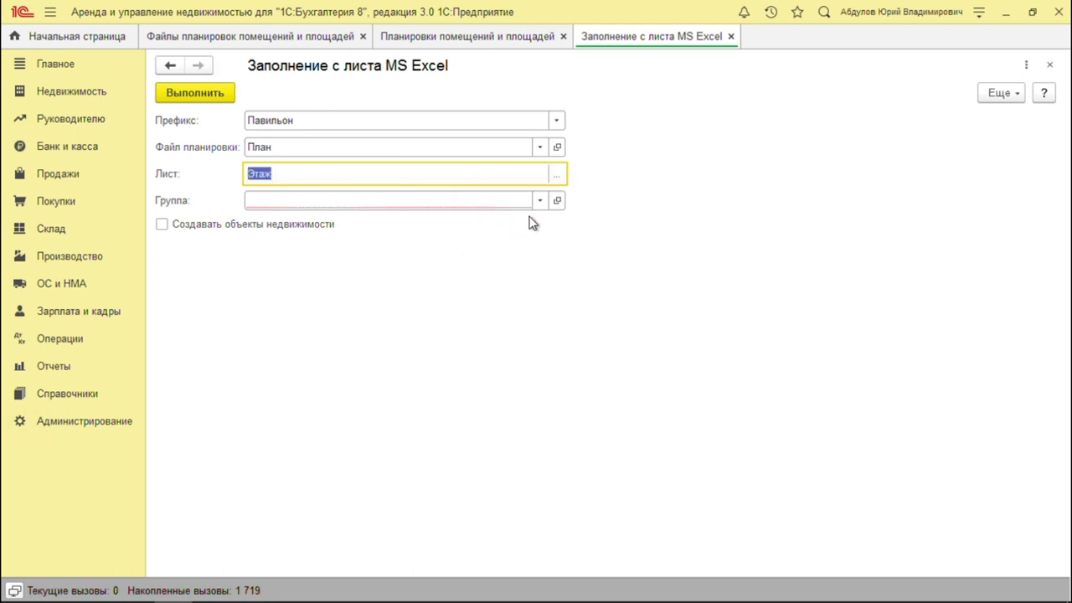
# Create a layout group named "Этаж" and select it as the group for the filling
pyautogui.click(539, 205)
pyautogui.click(322, 307)
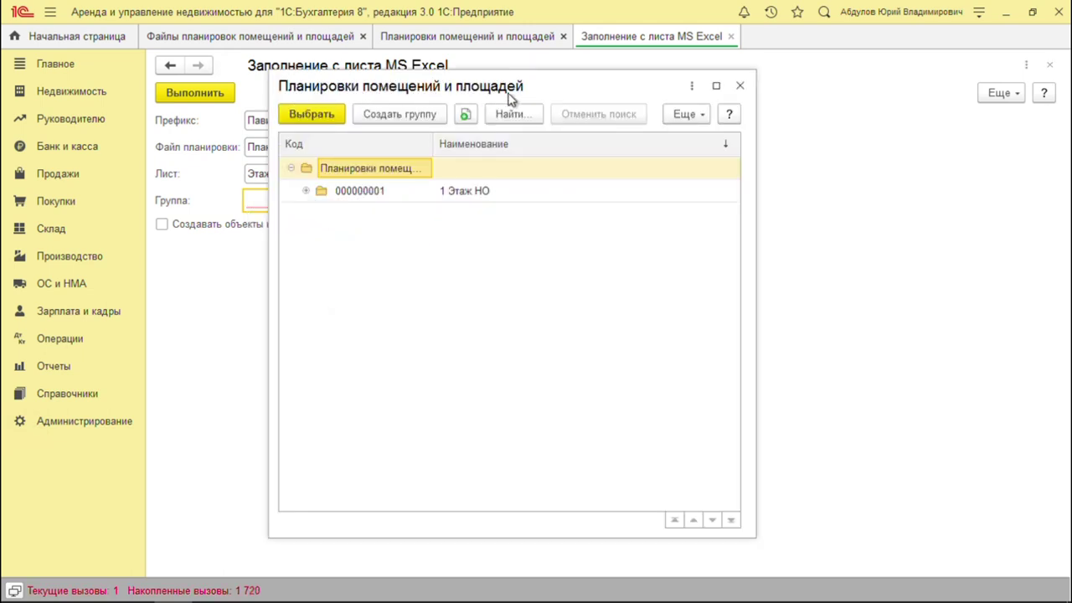
pyautogui.click(400, 115)
pyautogui.write('Этаж')
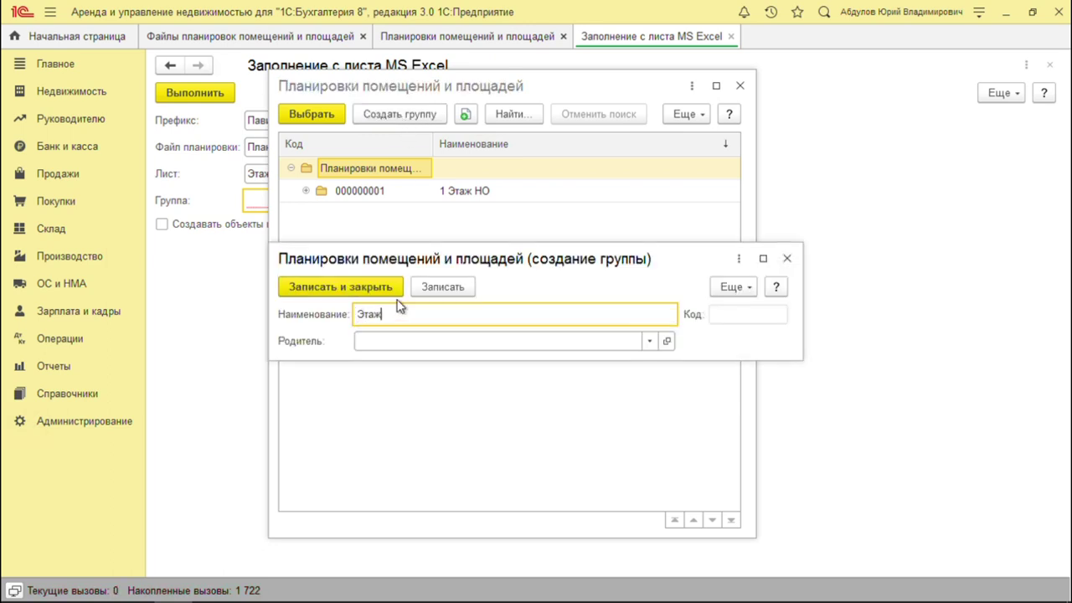
pyautogui.hotkey('ctrl', 'Return')
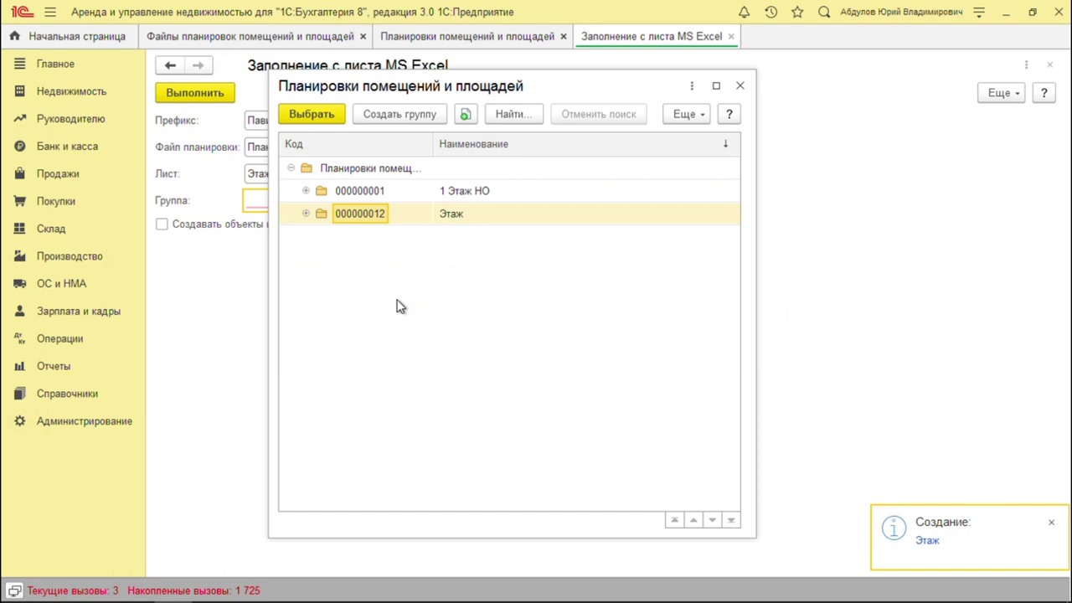
pyautogui.click(333, 117)
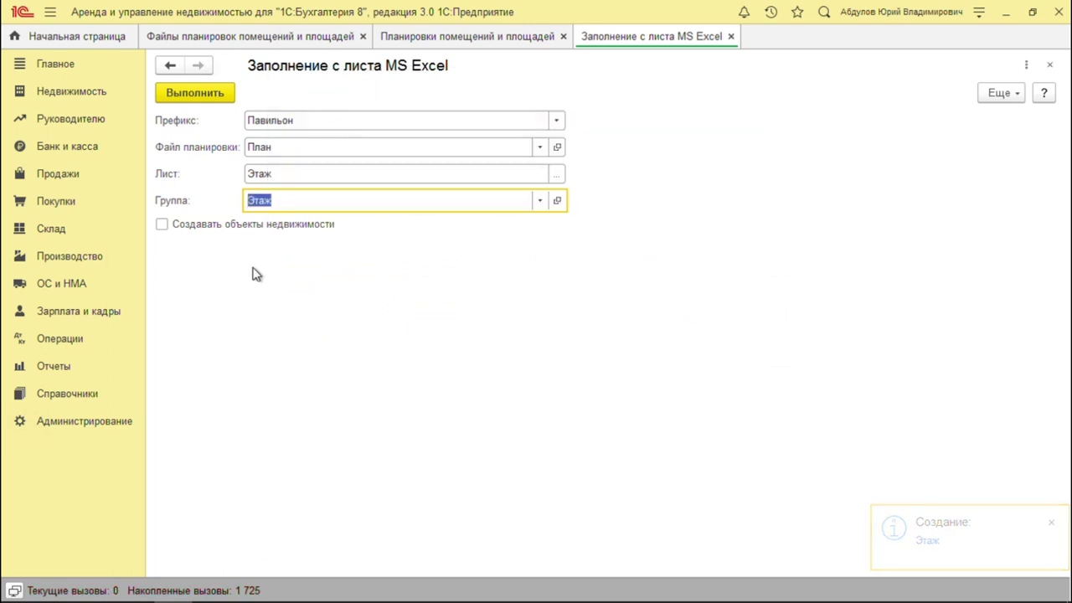
# Enable "Создавать объекты недвижимости" and run the filling from the Excel sheet
pyautogui.click(162, 226)
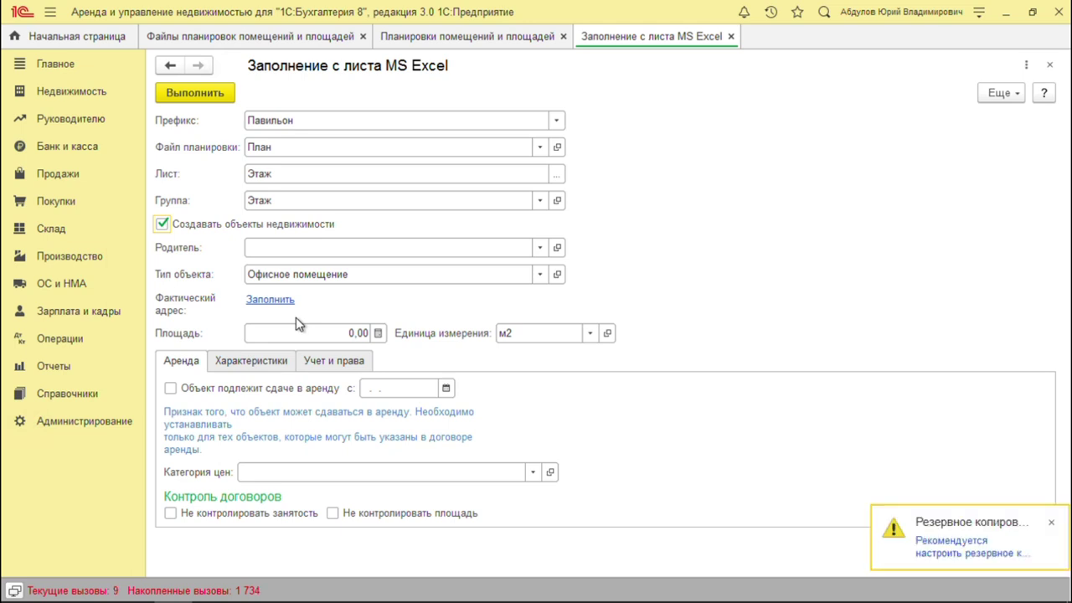
pyautogui.click(210, 96)
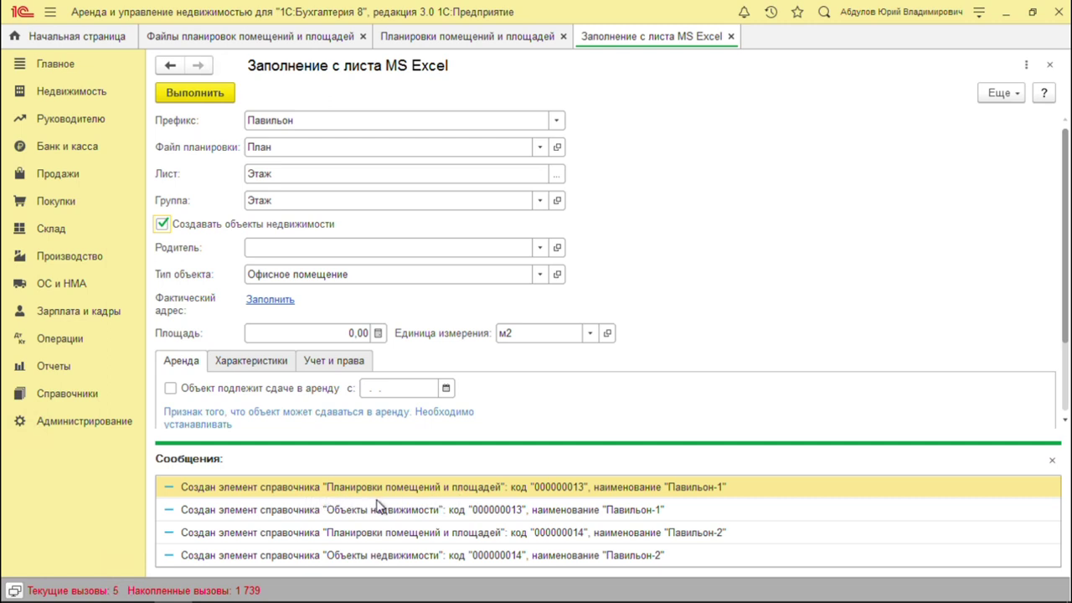
# Open the "Объекты недвижимости" list and the card of the object "Павильон-1"
pyautogui.click(81, 100)
pyautogui.click(243, 130)
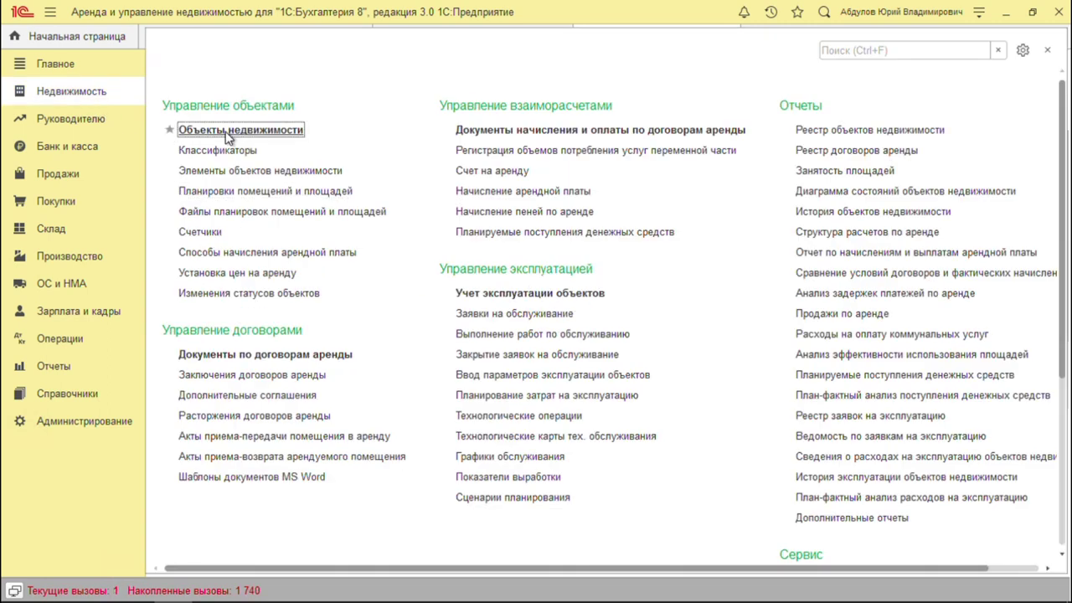
pyautogui.click(265, 199)
pyautogui.click(271, 223)
pyautogui.click(277, 200)
pyautogui.doubleClick(276, 197)
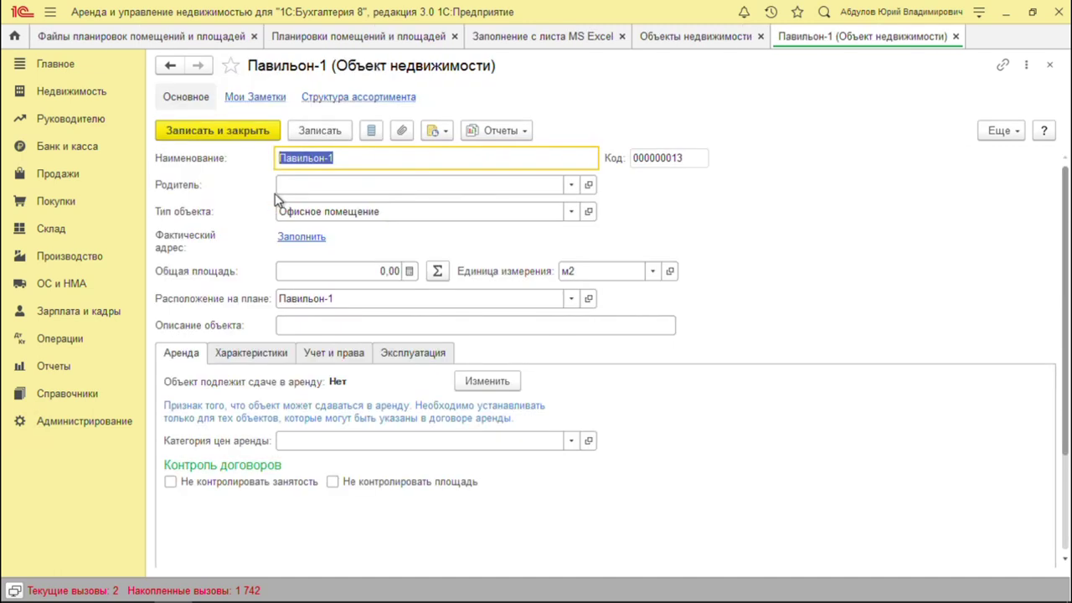
# View the plan location of "Павильон-1" in Excel and close the generated workbook
pyautogui.click(604, 310)
pyautogui.doubleClick(328, 315)
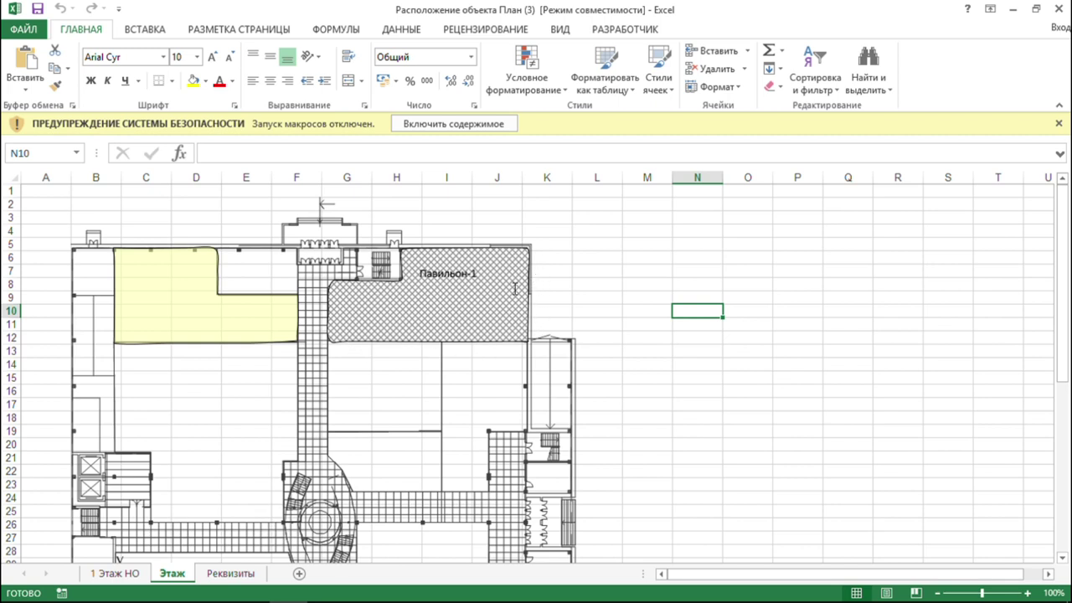
pyautogui.click(1058, 10)
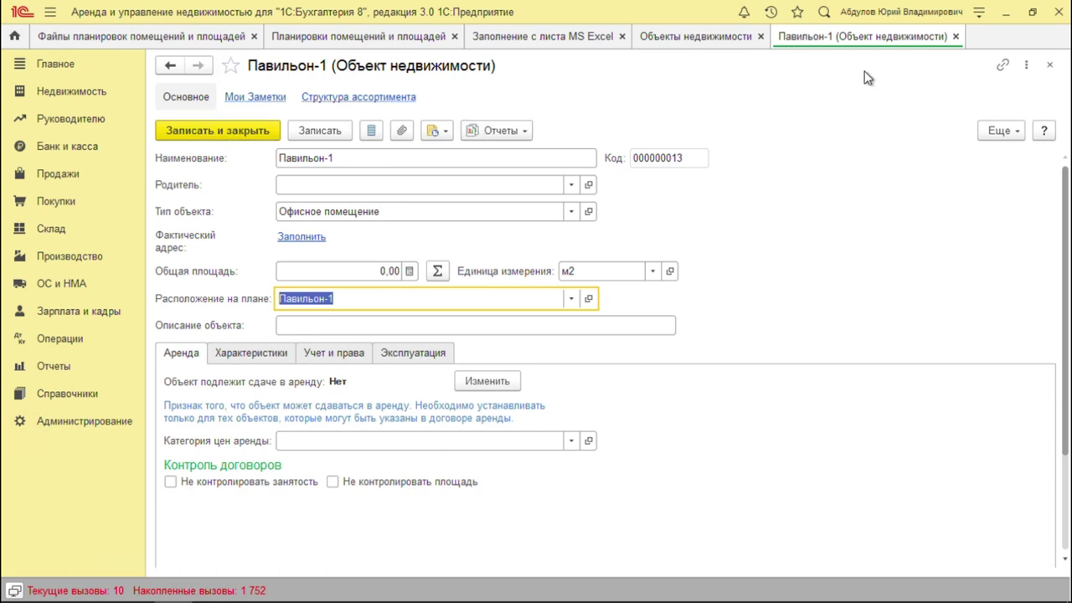
# Return to the real estate objects list and open the card of "Павильон-2"
pyautogui.click(716, 48)
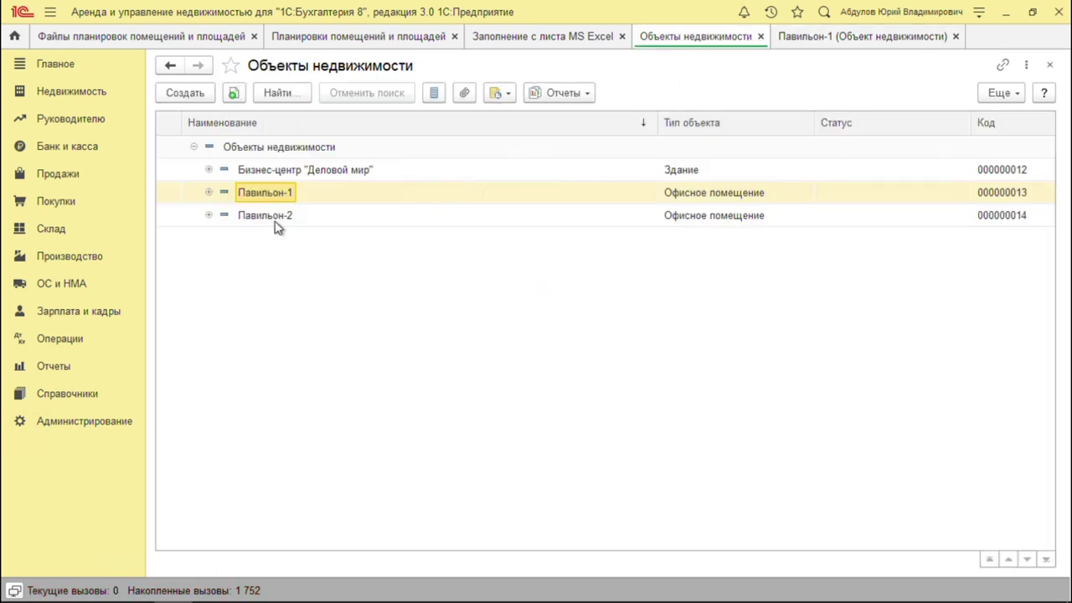
pyautogui.doubleClick(278, 221)
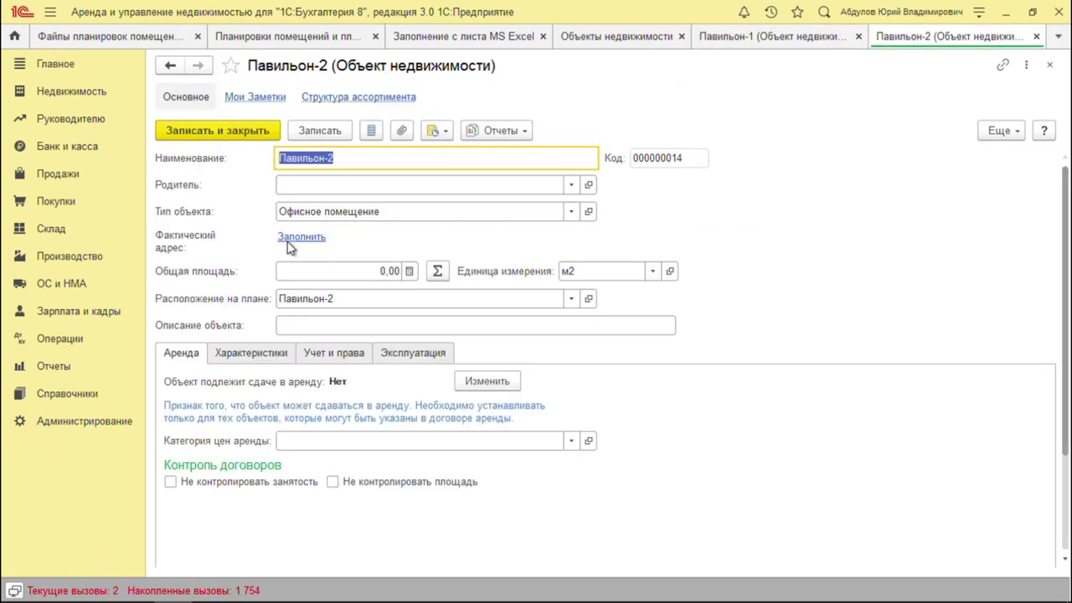
pyautogui.click(338, 161)
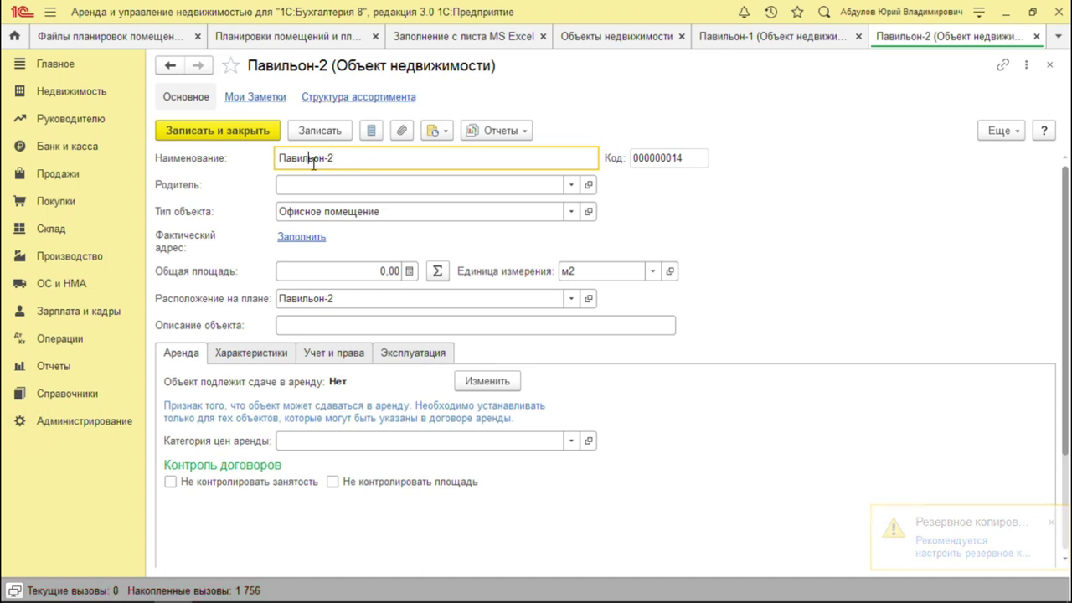
# Review the prefix options offered in the "Заполнение с листа MS Excel" form
pyautogui.click(322, 40)
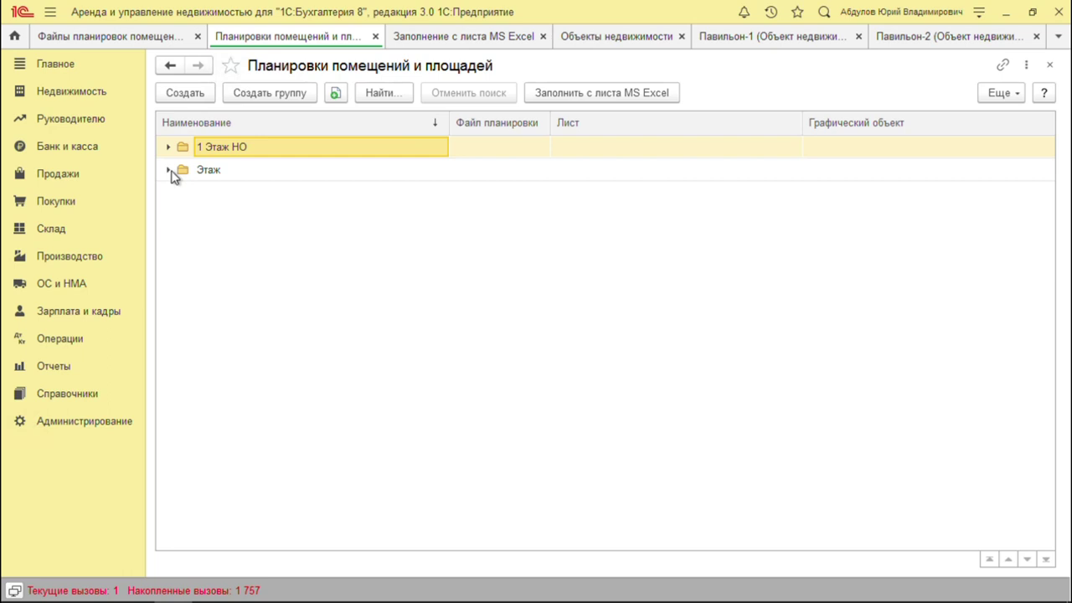
pyautogui.click(474, 42)
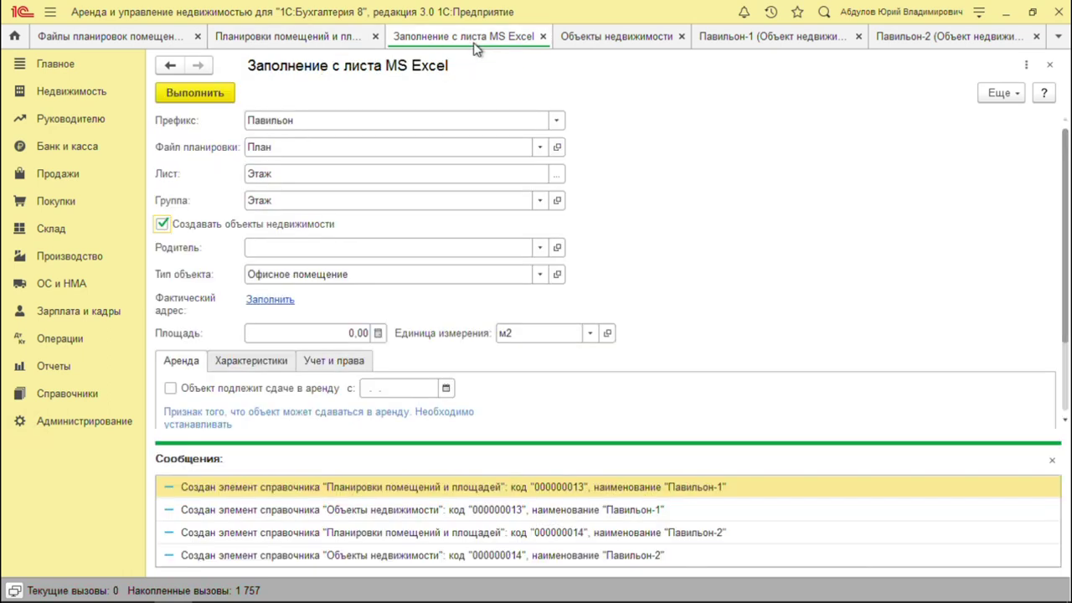
pyautogui.click(308, 123)
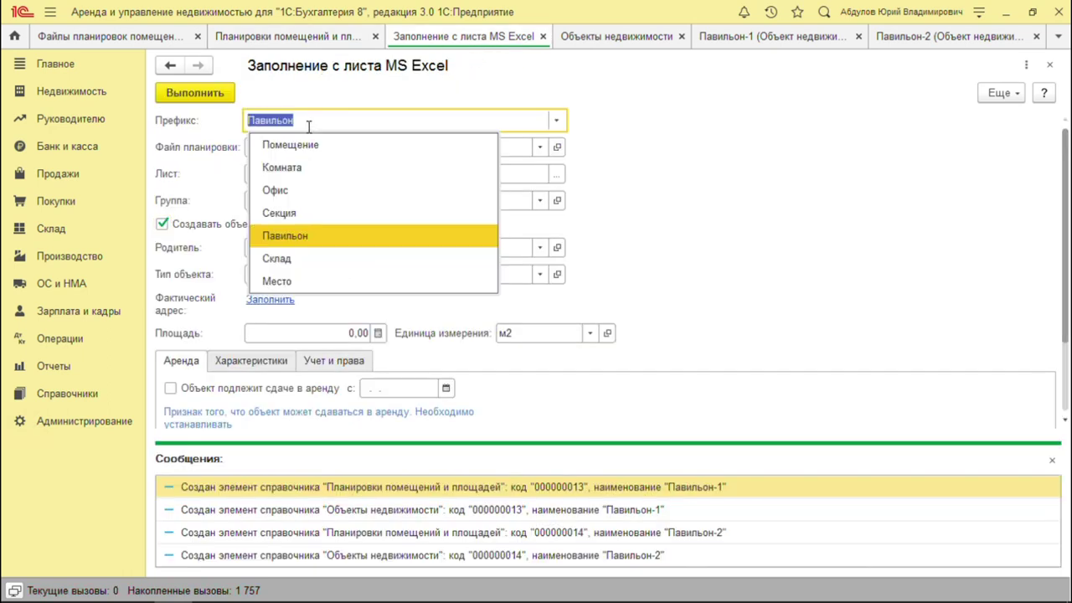
pyautogui.press('Escape')
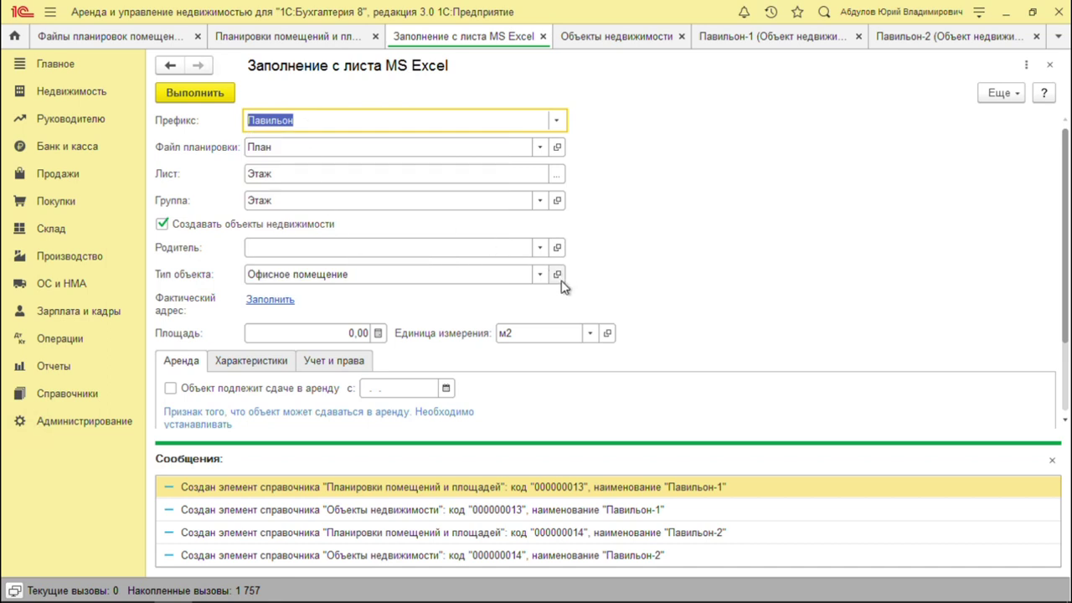
# View the plan location of "Павильон-2" in Excel, check its shape's name, and close the generated workbook
pyautogui.click(901, 42)
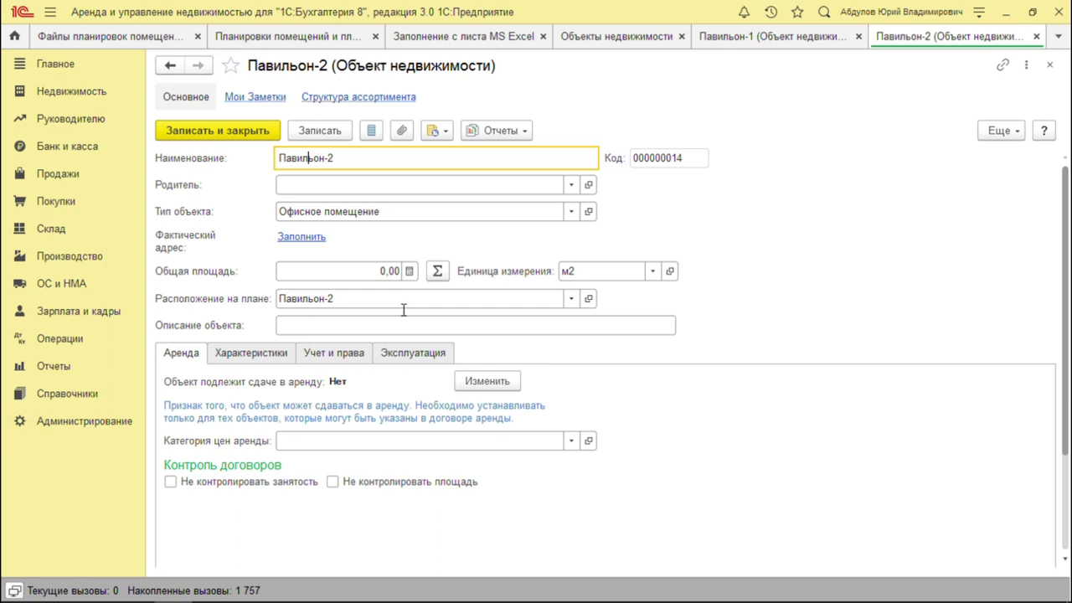
pyautogui.click(589, 299)
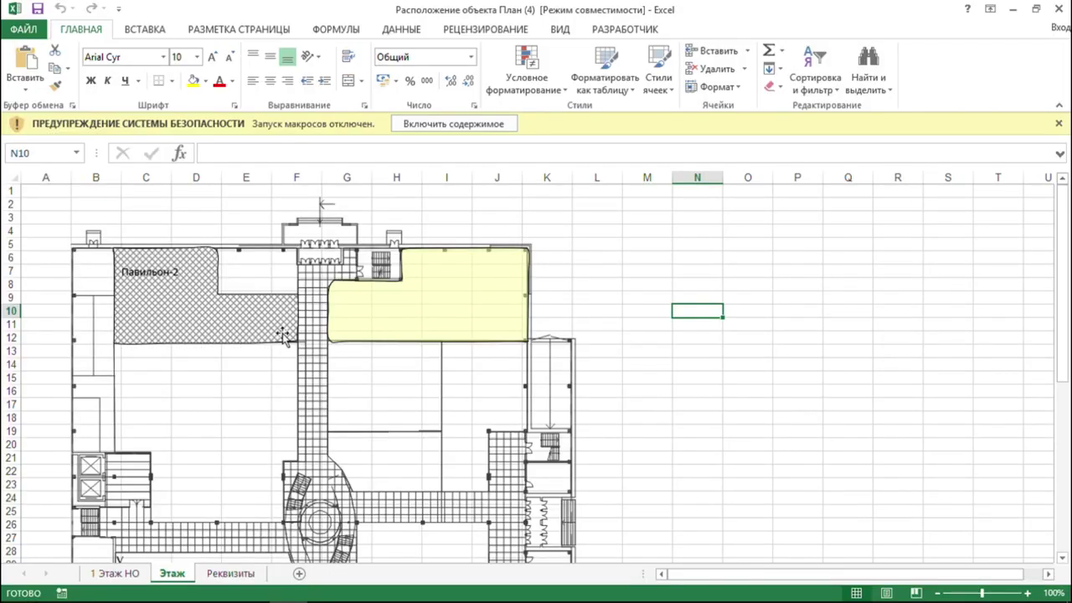
pyautogui.click(181, 316)
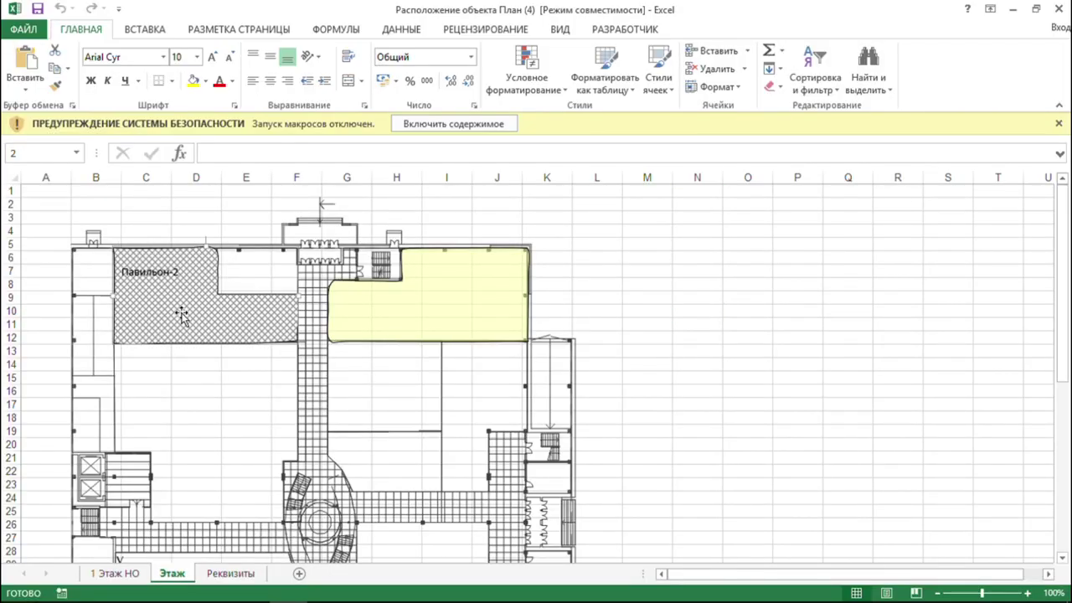
pyautogui.click(42, 159)
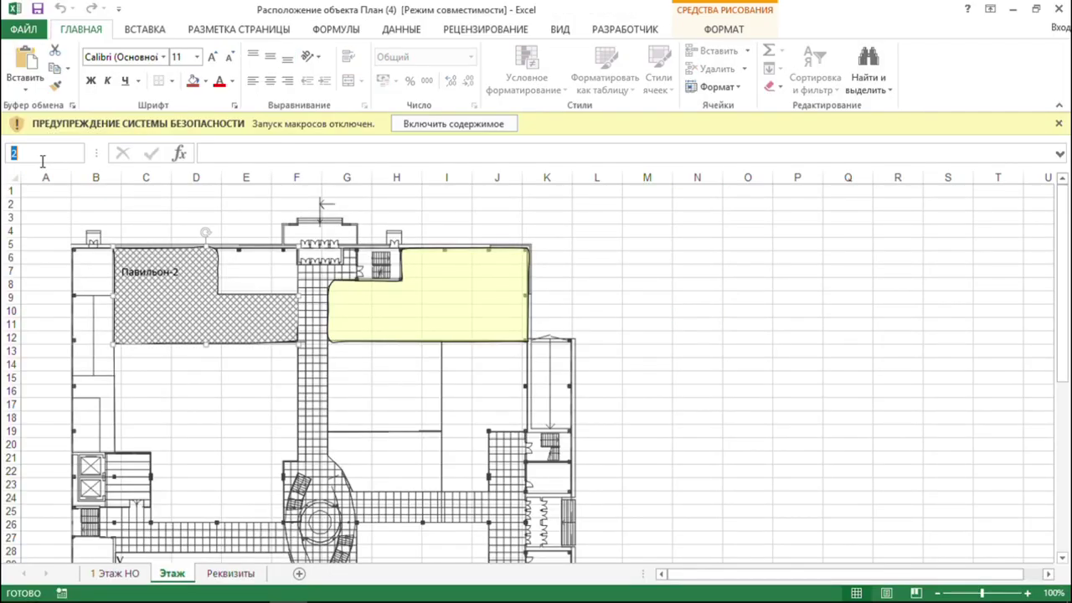
pyautogui.press('Escape')
pyautogui.click(1057, 10)
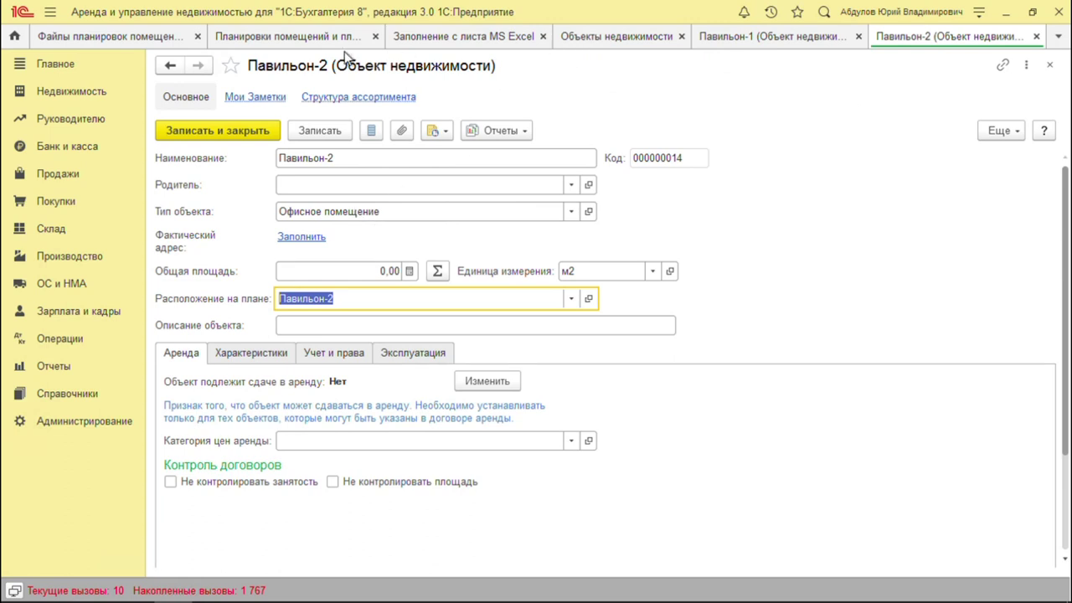
pyautogui.click(315, 46)
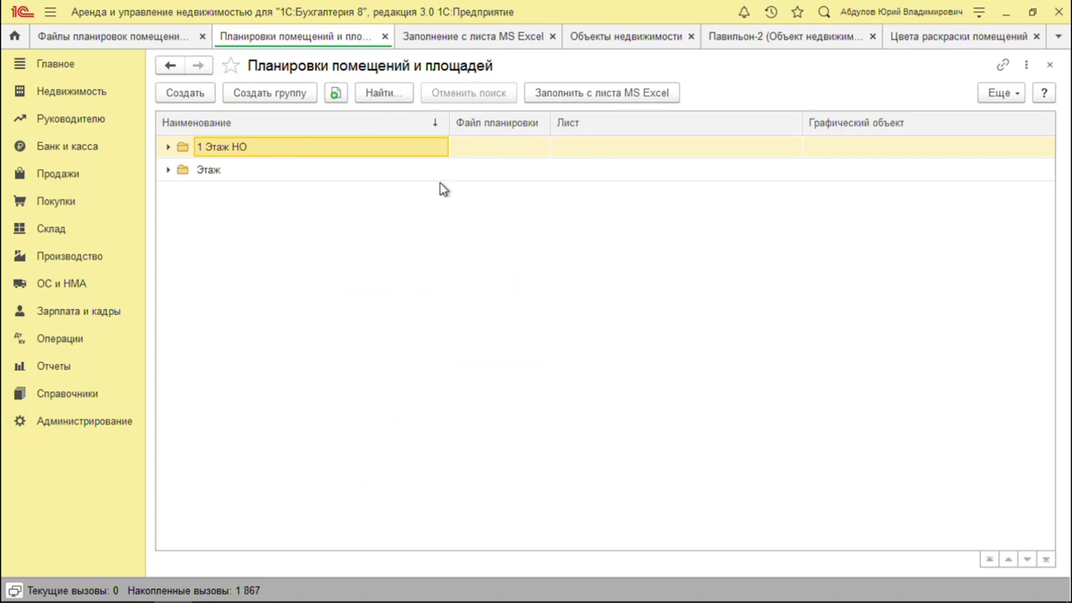
pyautogui.click(96, 99)
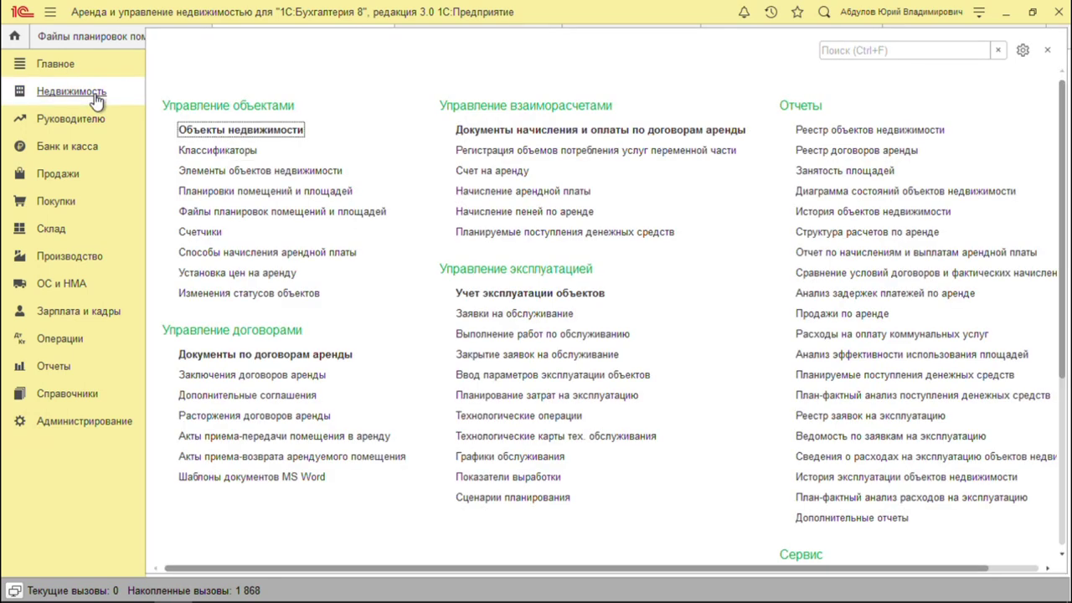
pyautogui.click(211, 18)
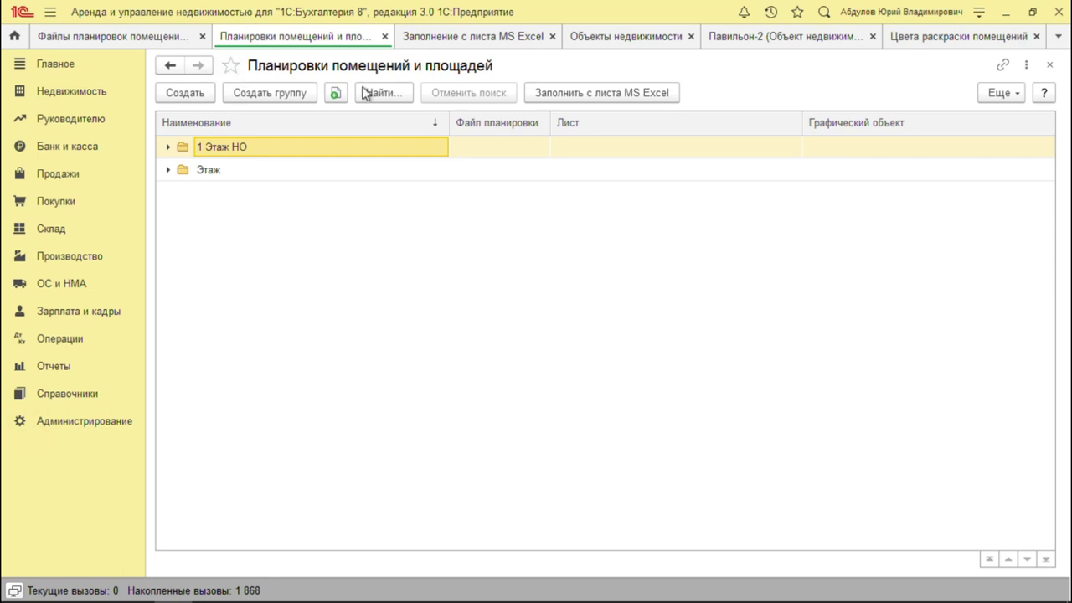
# Mark the object "Павильон-1" as "Подлежит сдаче в аренду" from 01.11.2021 and save its card
pyautogui.click(634, 43)
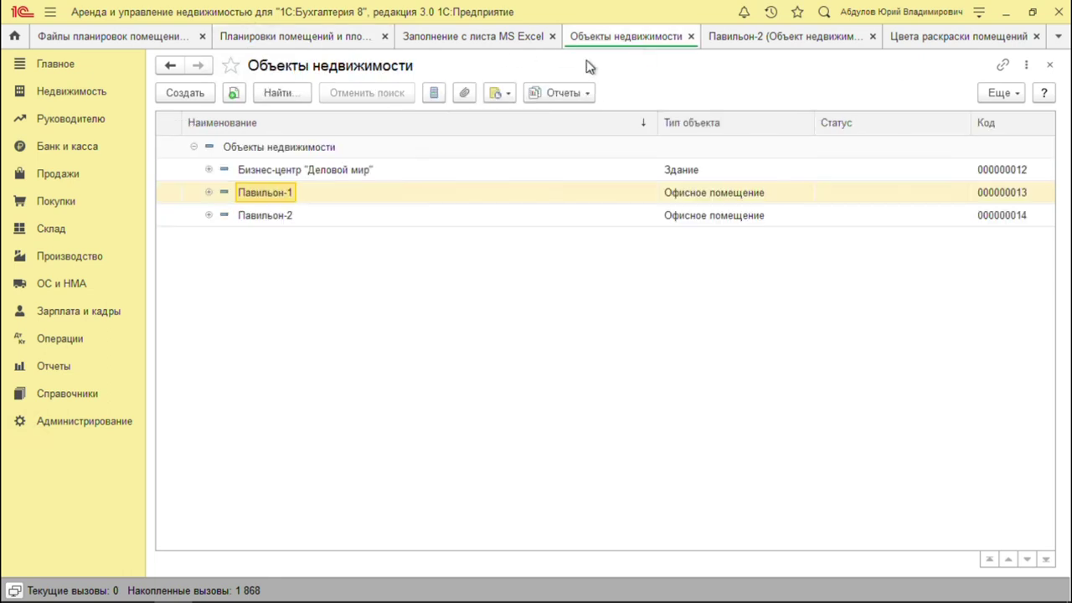
pyautogui.doubleClick(264, 198)
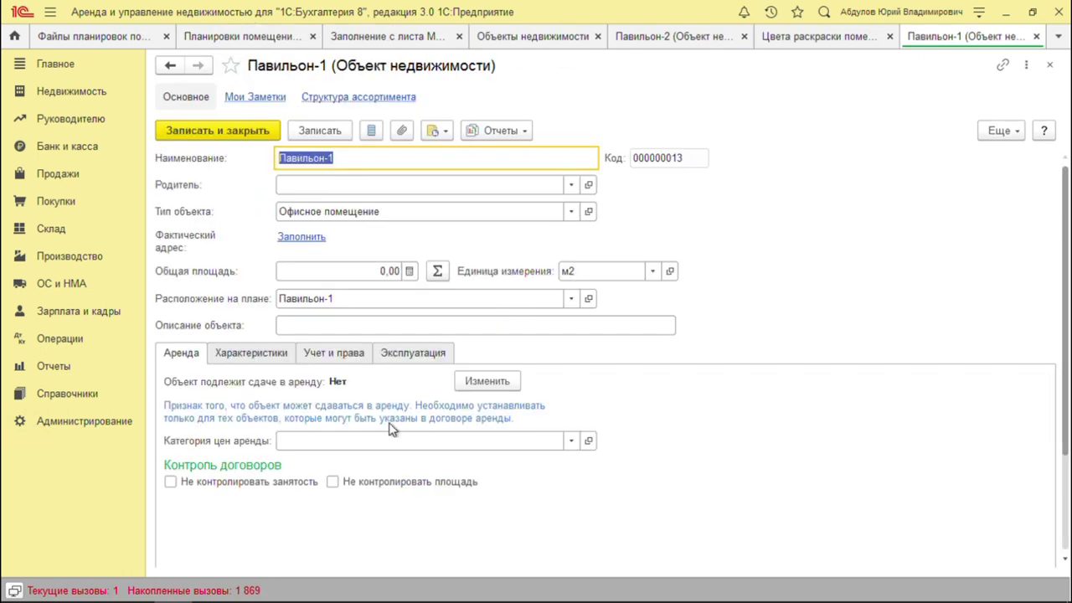
pyautogui.click(485, 387)
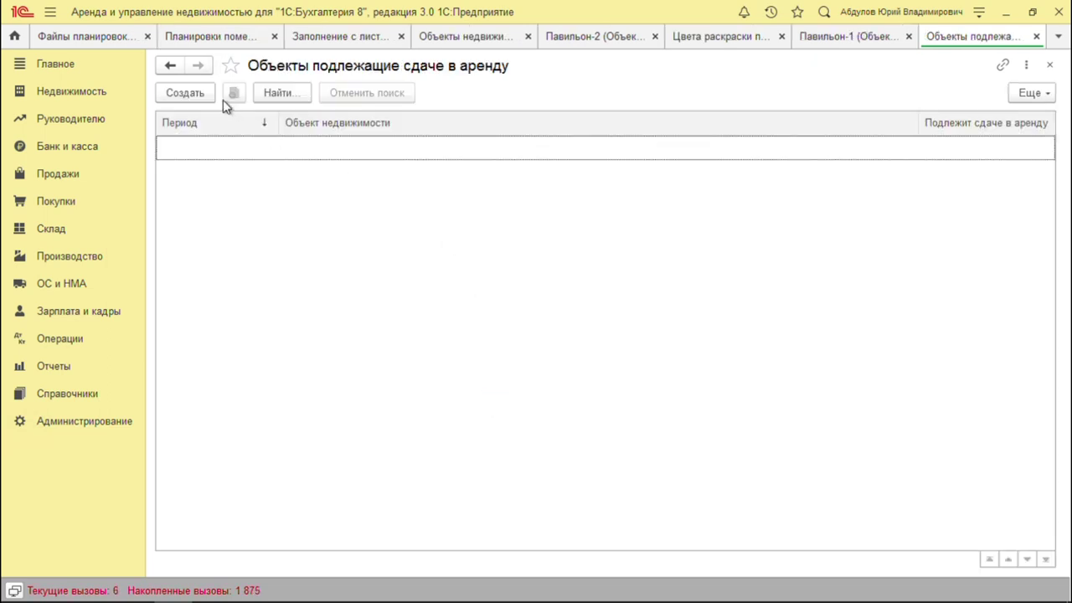
pyautogui.click(202, 95)
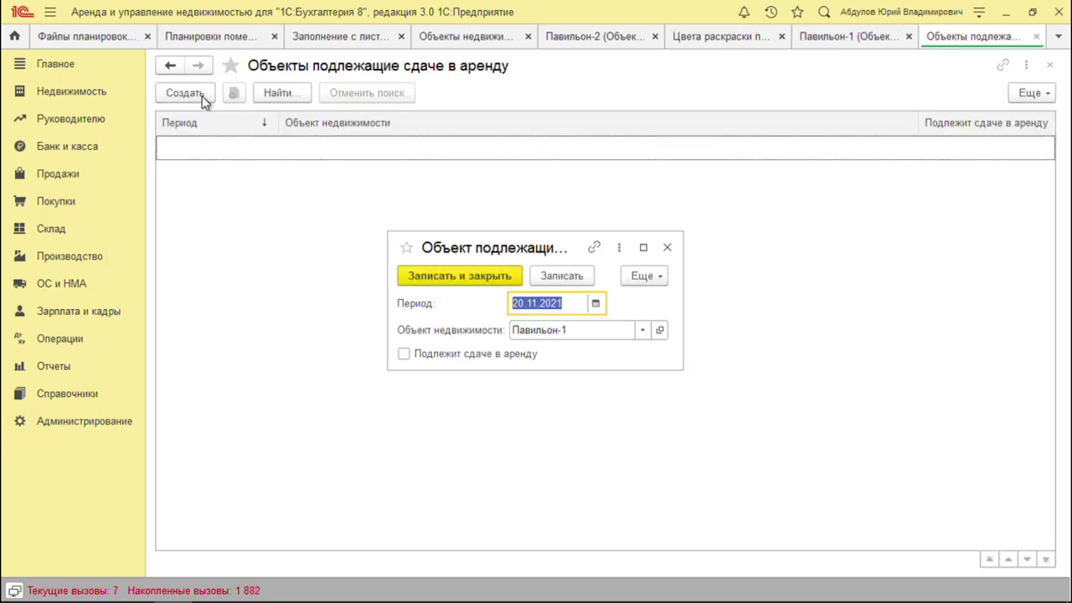
pyautogui.click(595, 304)
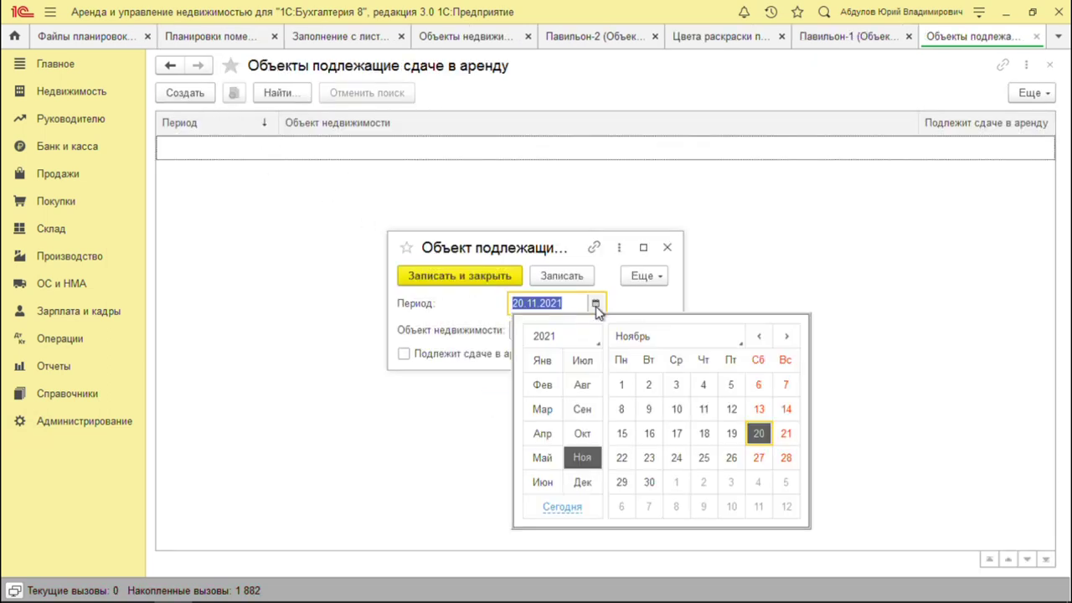
pyautogui.click(622, 386)
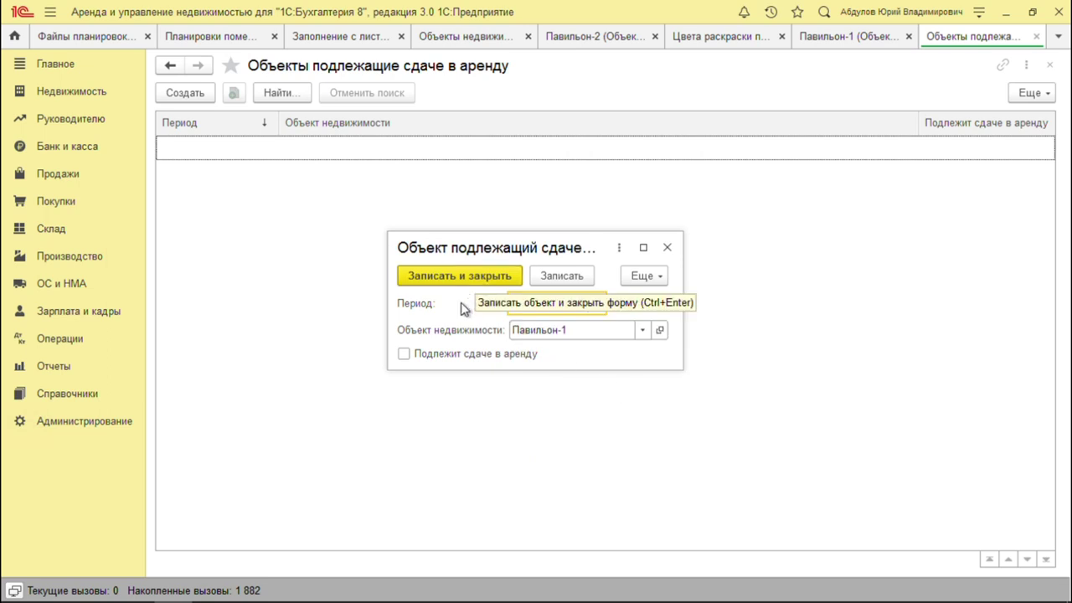
pyautogui.click(425, 358)
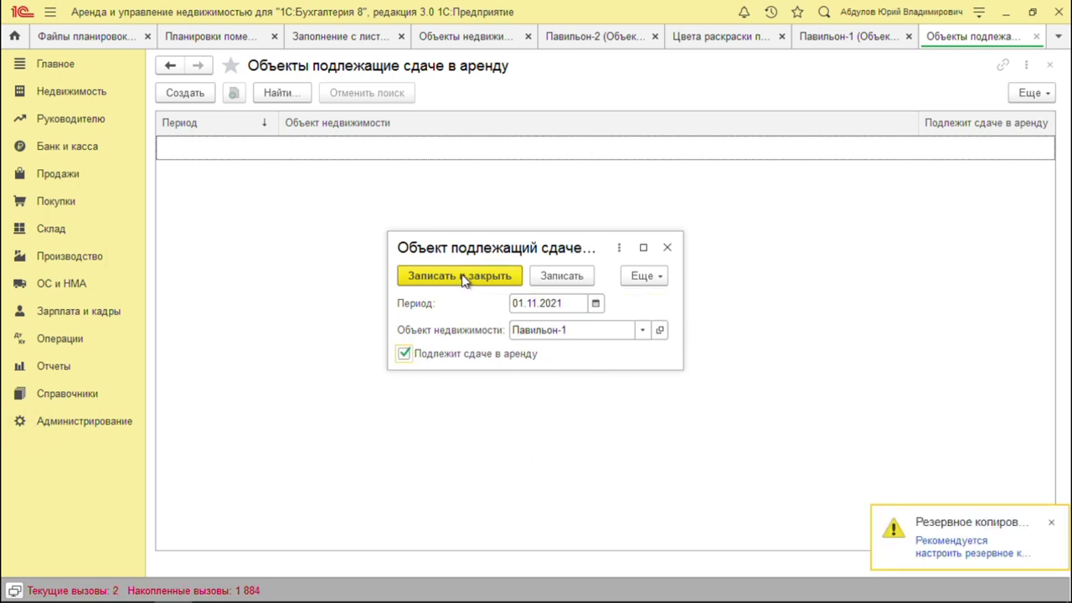
pyautogui.click(463, 277)
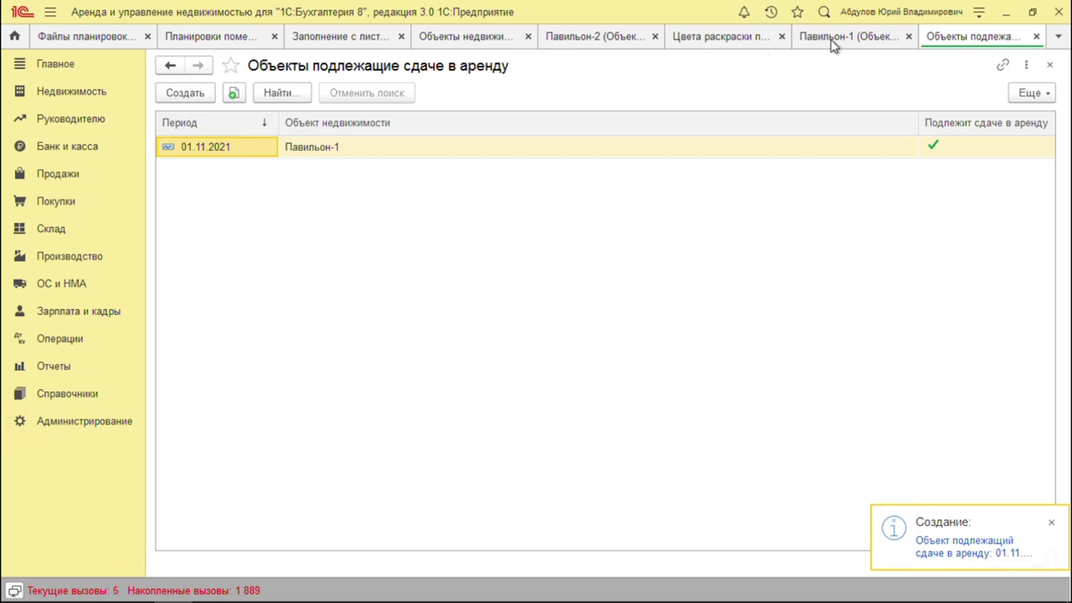
pyautogui.click(1036, 36)
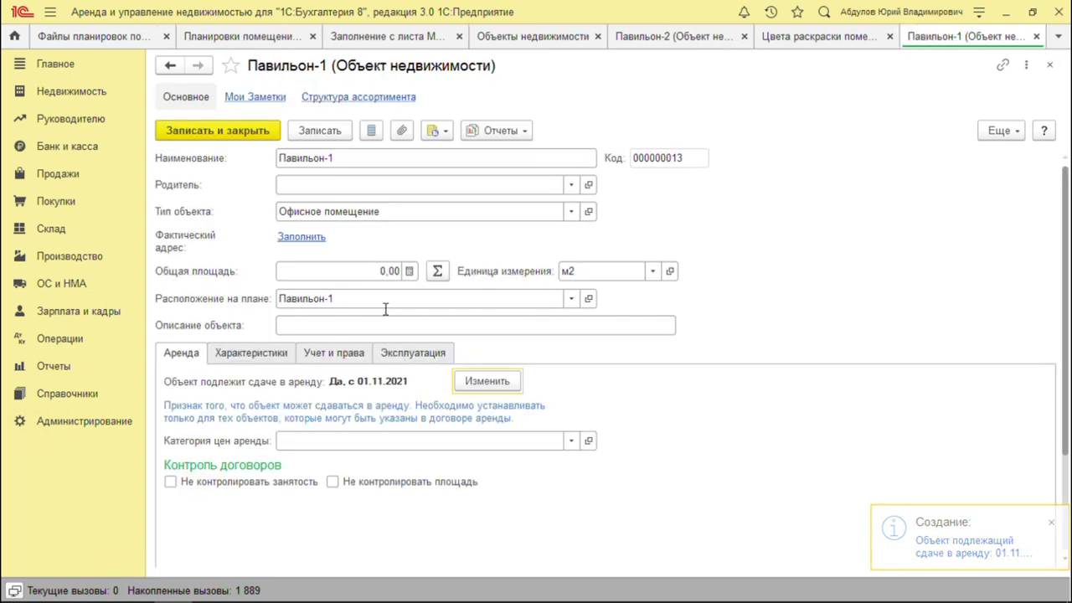
pyautogui.click(263, 134)
# Mark the object "Павильон-2" as "Подлежит сдаче в аренду" from 01.11.2021 and save the record
pyautogui.click(262, 217)
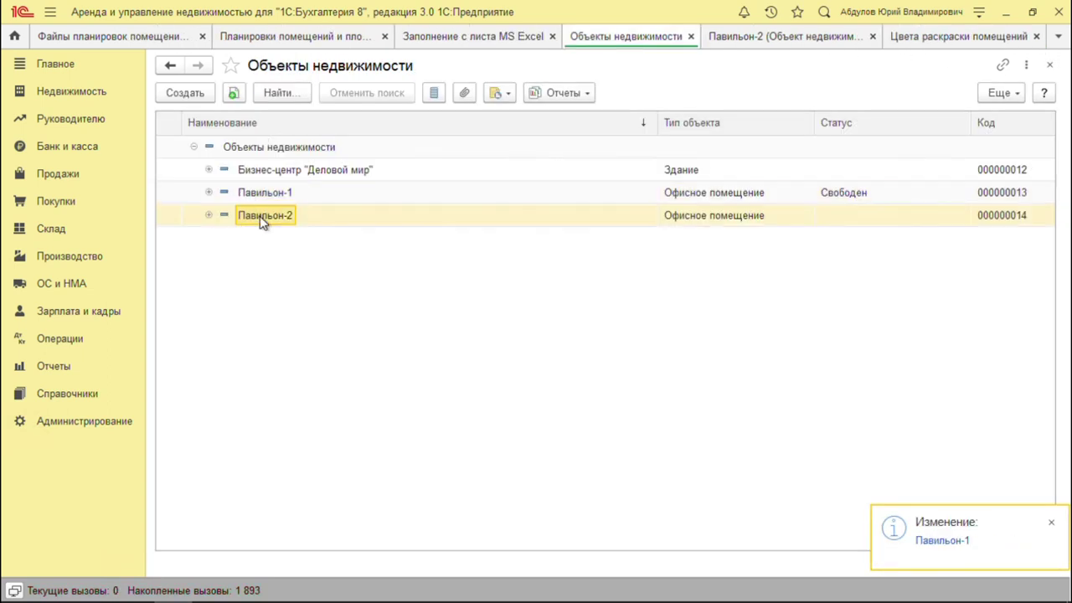
pyautogui.doubleClick(262, 217)
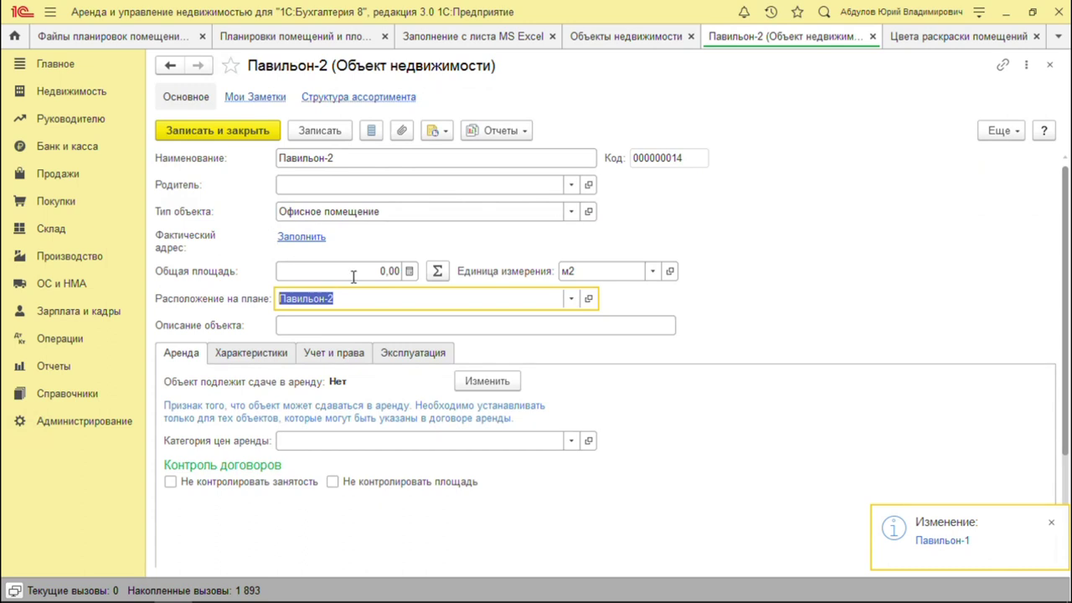
pyautogui.click(490, 381)
pyautogui.click(205, 97)
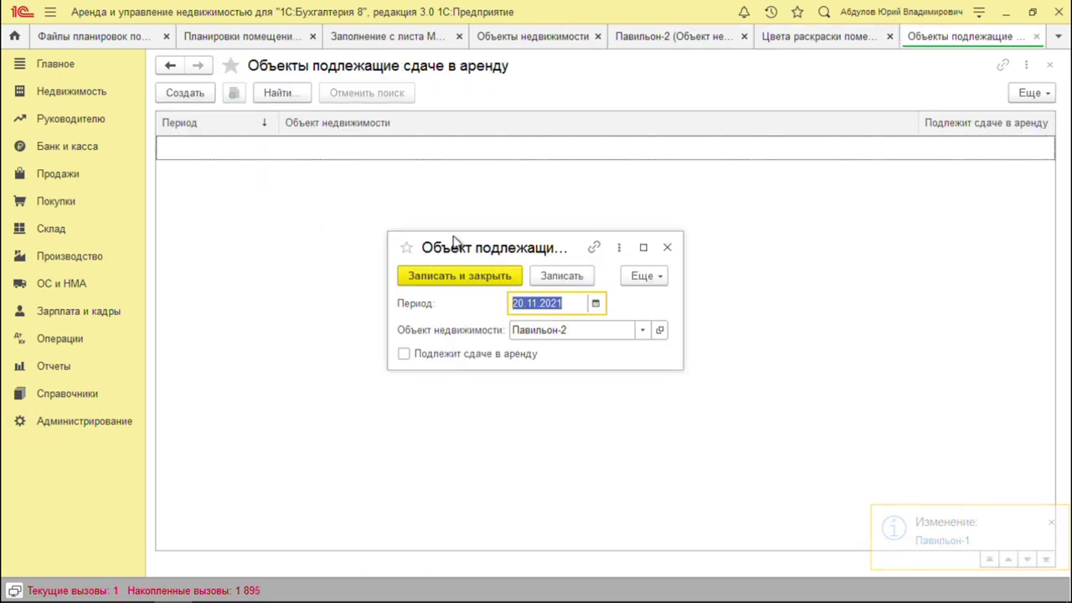
pyautogui.click(596, 303)
pyautogui.click(622, 386)
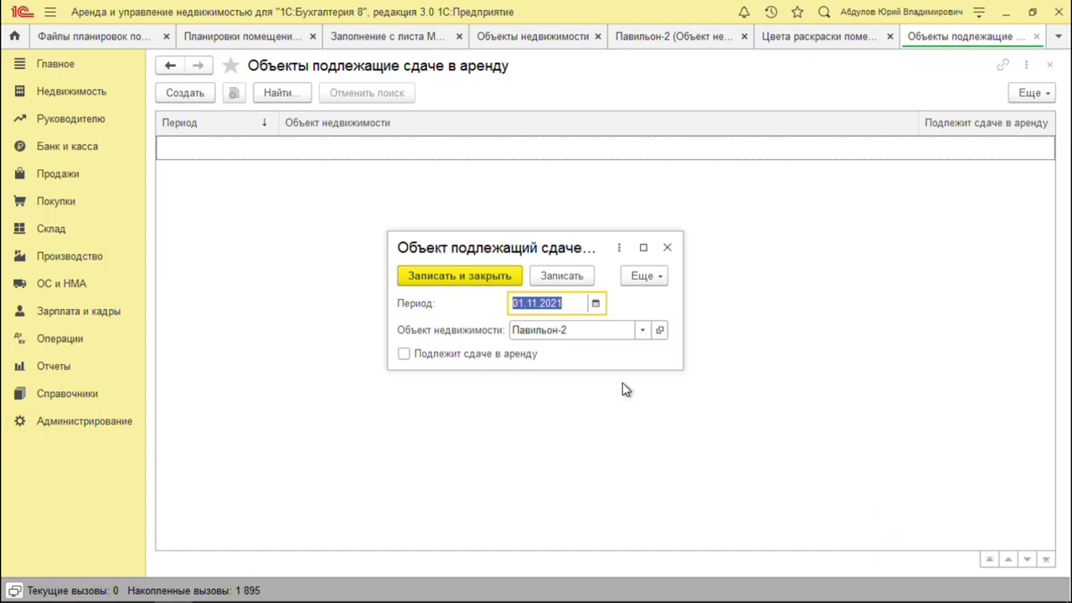
pyautogui.click(444, 355)
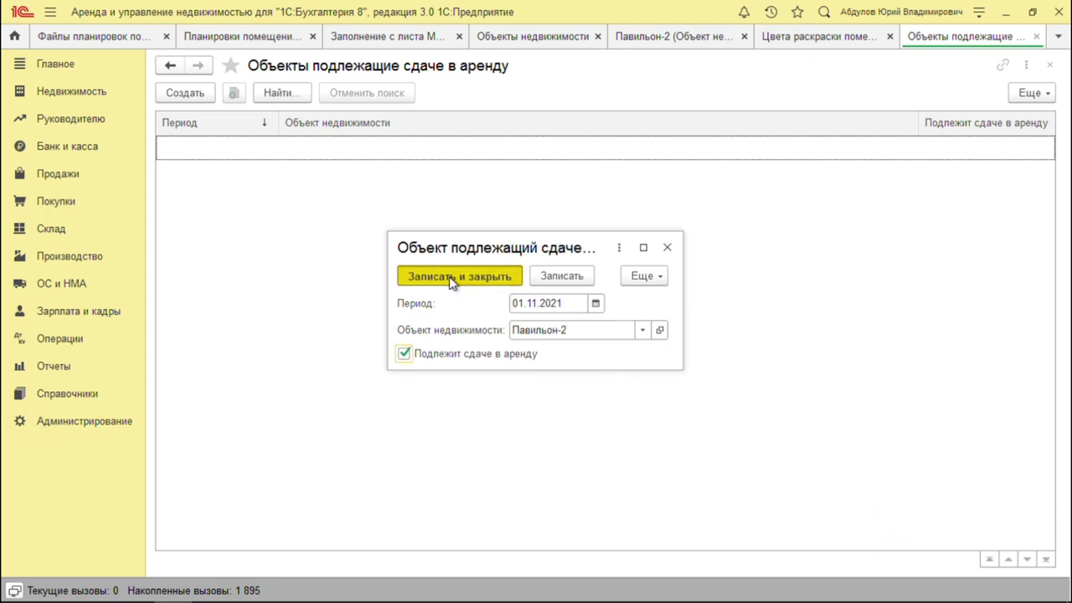
pyautogui.click(452, 278)
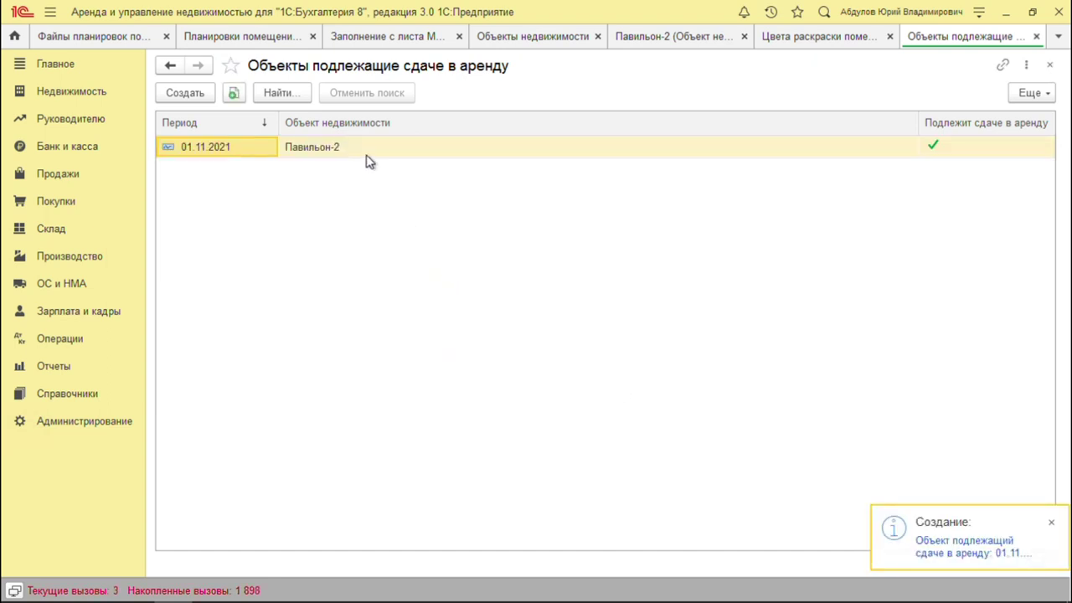
# Open the "Занятость площадей" report and enable its "Объект недвижимости" filter with the comparison "В списке"
pyautogui.click(92, 99)
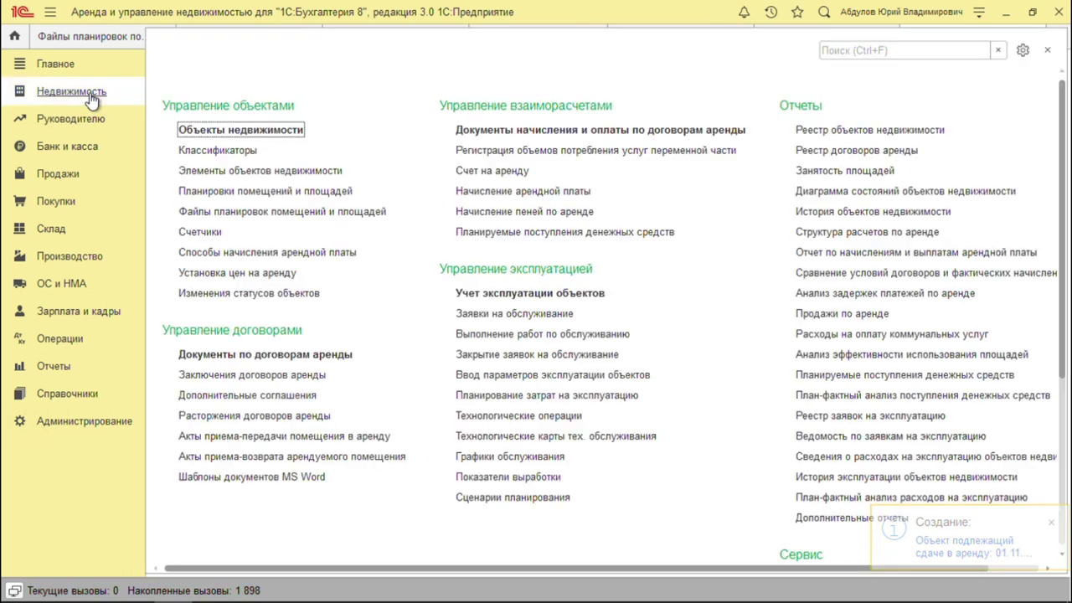
pyautogui.click(838, 171)
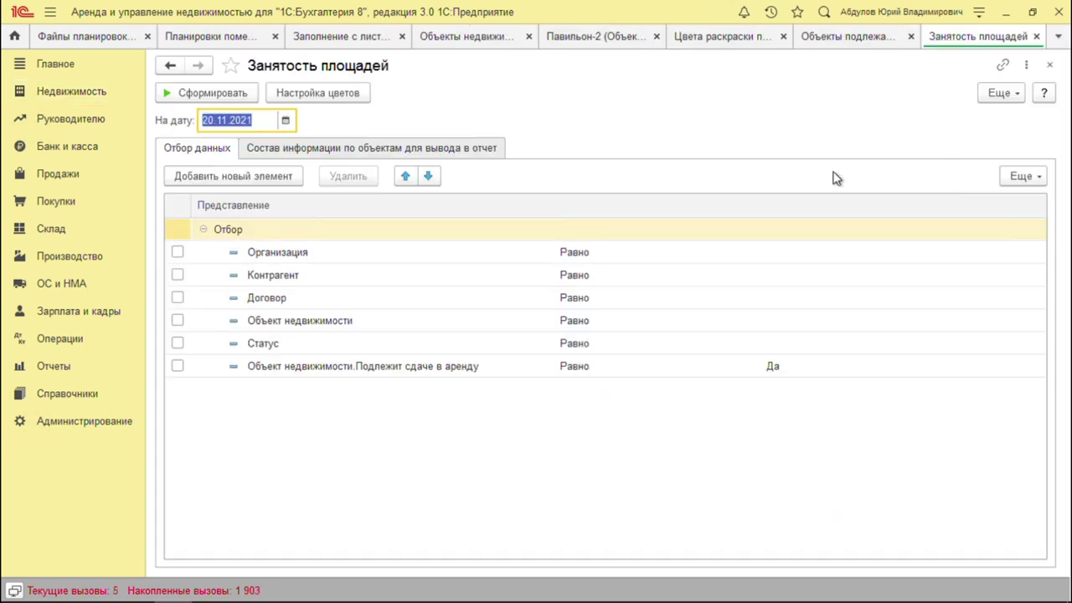
pyautogui.click(205, 326)
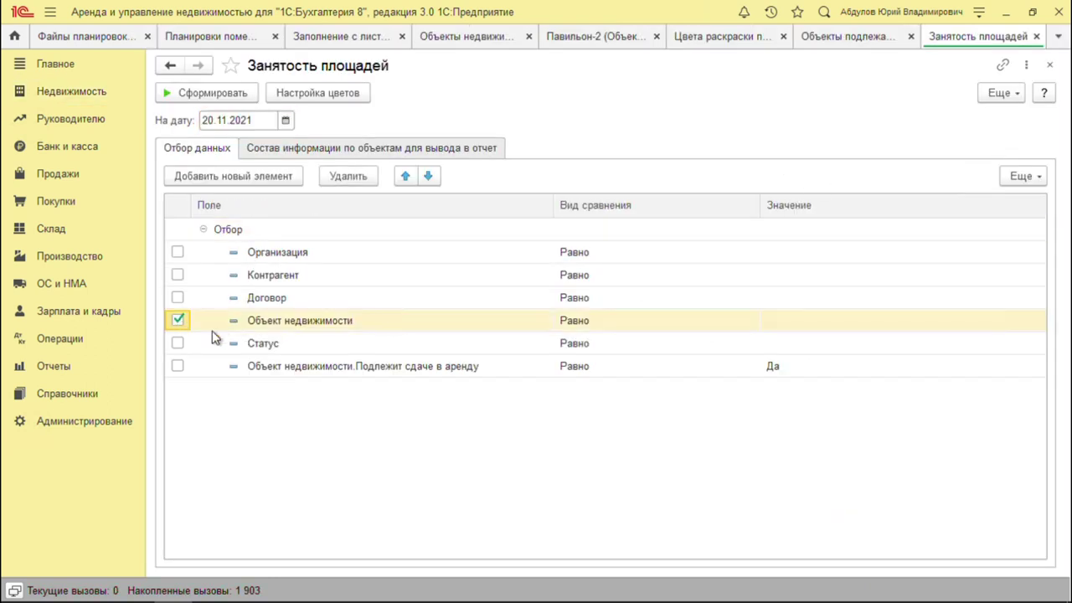
pyautogui.click(656, 325)
pyautogui.click(641, 393)
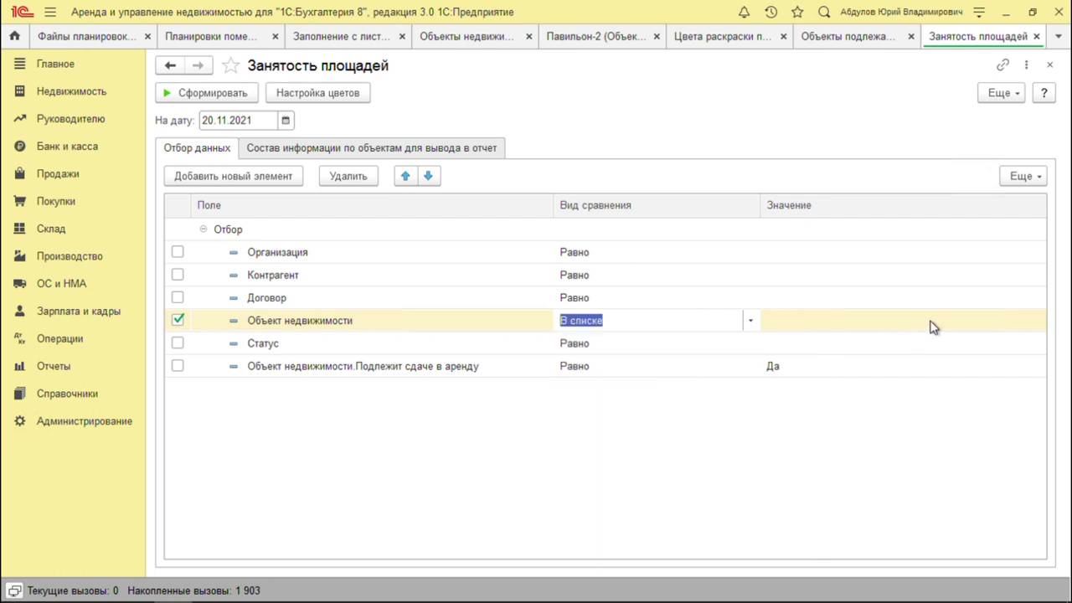
# Add "Павильон-1" and "Павильон-2" to the object filter's value list and generate the occupancy report
pyautogui.click(932, 327)
pyautogui.click(1020, 322)
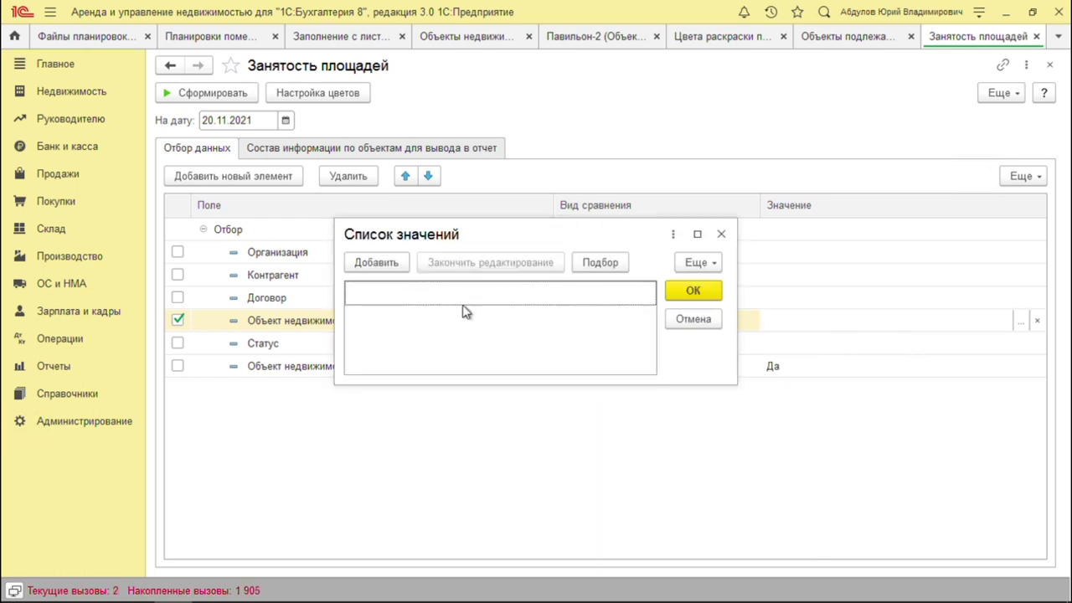
pyautogui.click(396, 268)
pyautogui.click(445, 336)
pyautogui.click(400, 266)
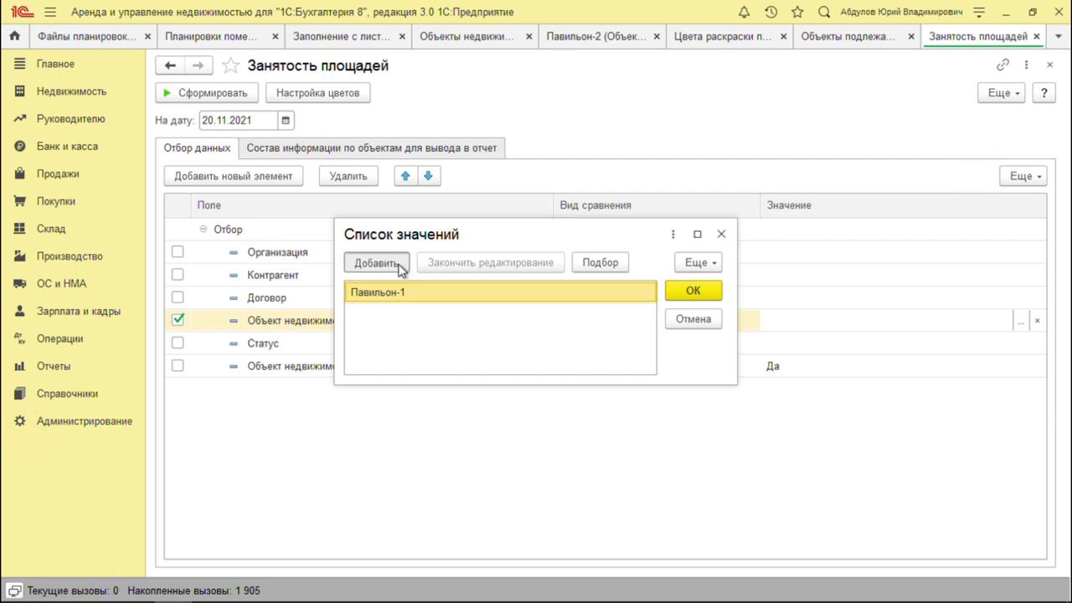
pyautogui.click(423, 364)
pyautogui.click(695, 293)
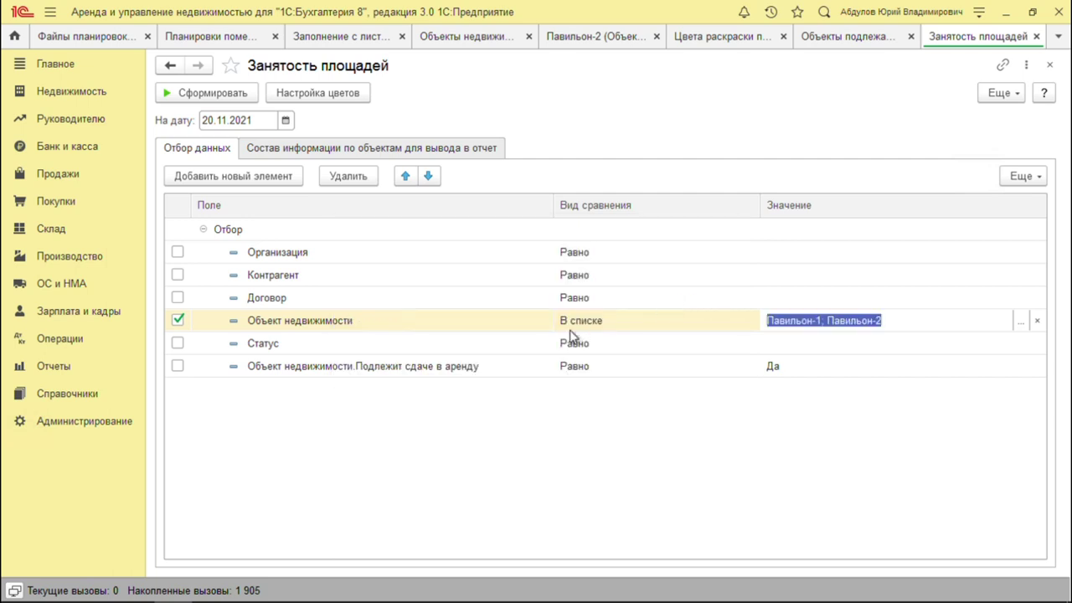
pyautogui.click(236, 97)
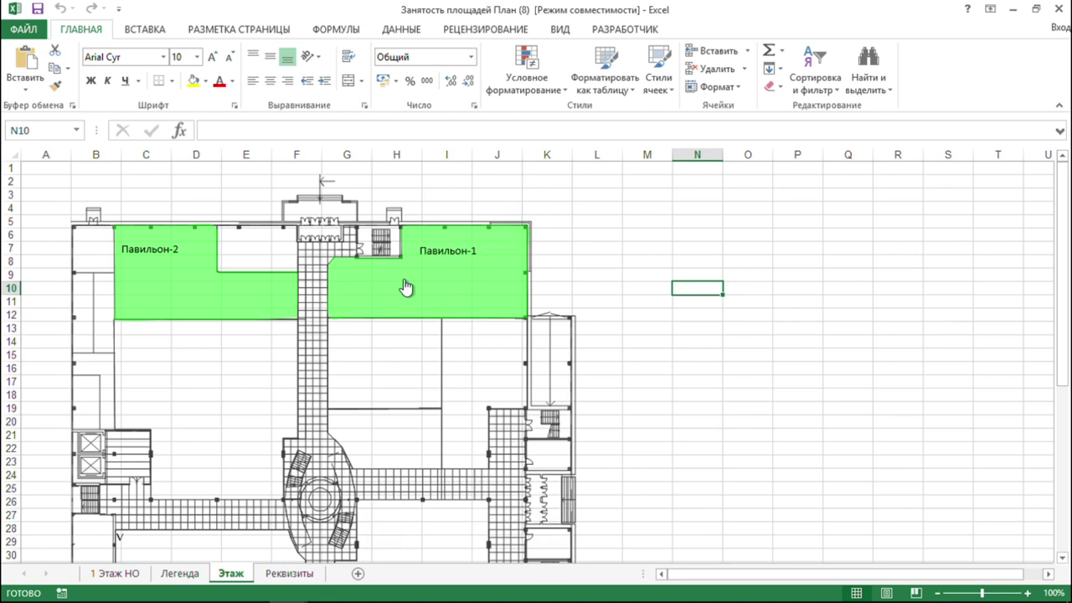
# Test the "Павильон-2" area's link on the Excel plan, decline opening its 1C card, and switch back to 1C
pyautogui.click(204, 288)
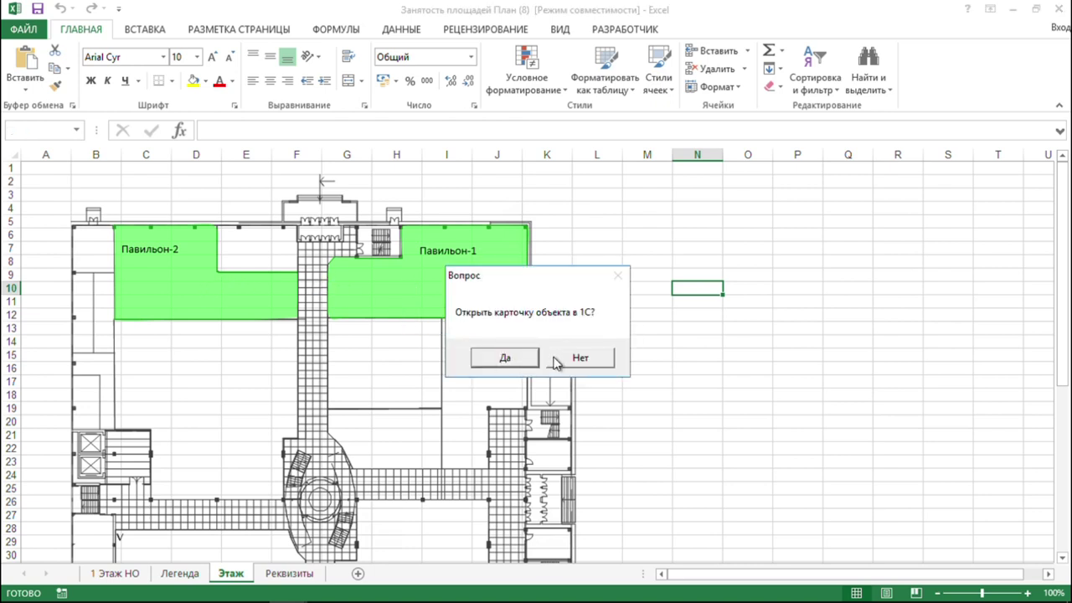
pyautogui.click(599, 361)
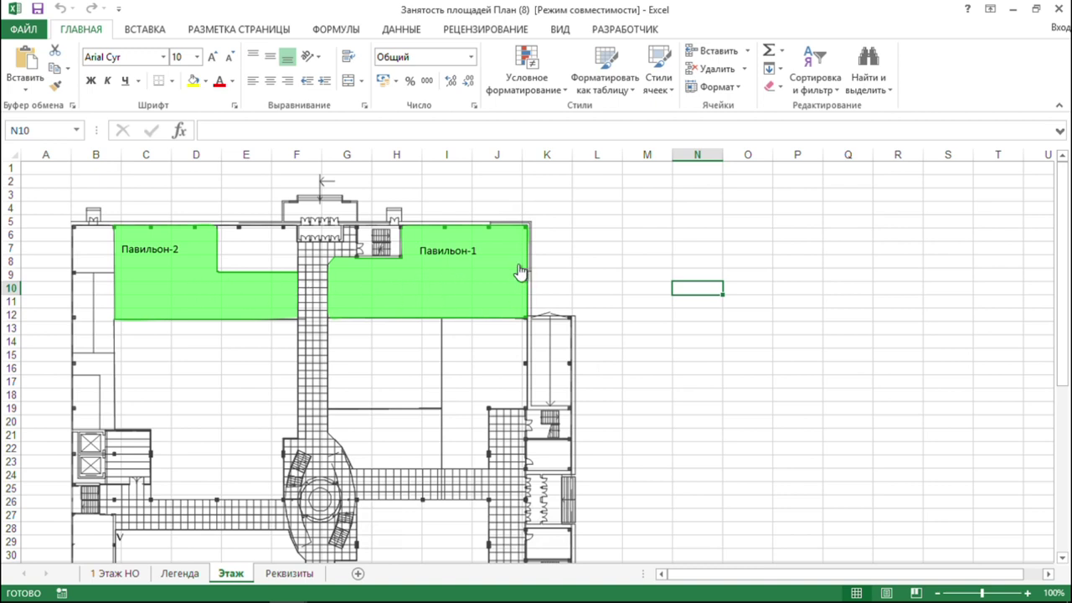
pyautogui.click(1013, 10)
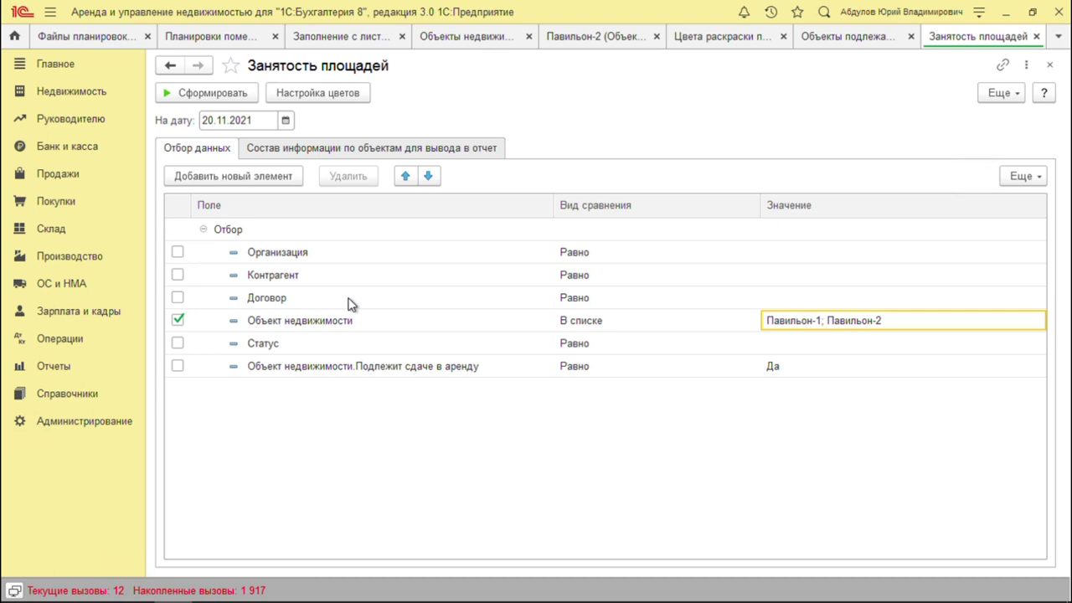
# Review the report's object information settings and the room colours for "В резерве", "В аренде" and "Свободен", and return to the Excel plan
pyautogui.click(310, 149)
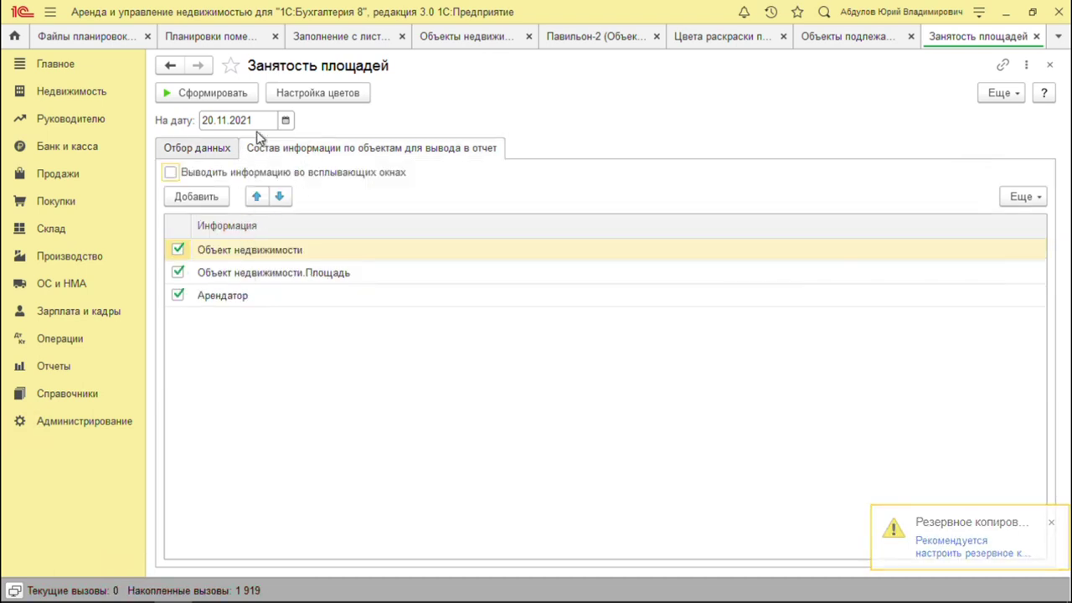
pyautogui.click(319, 92)
pyautogui.click(210, 152)
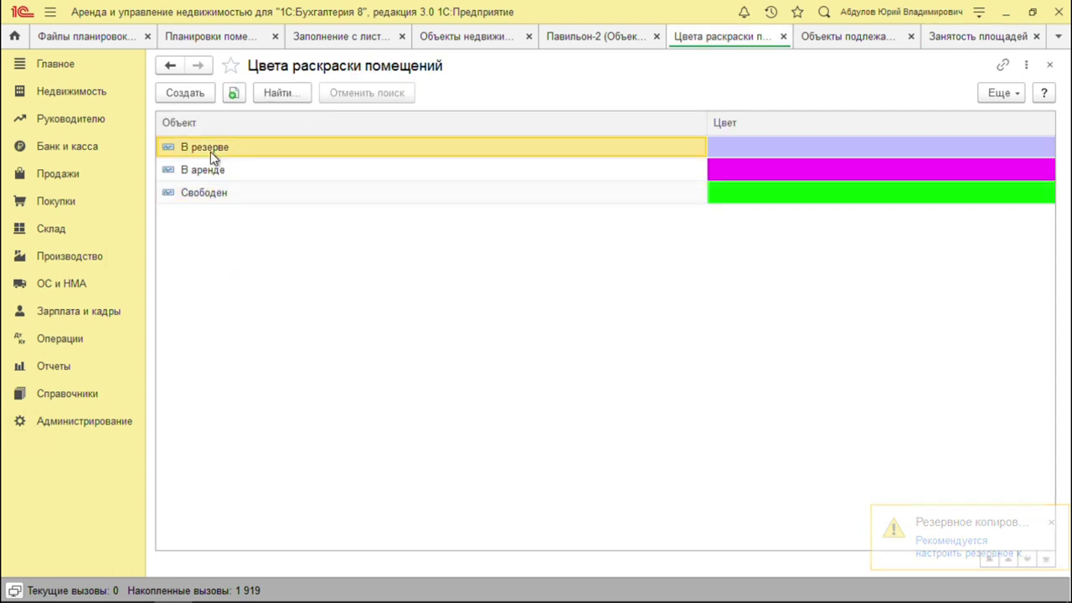
pyautogui.click(731, 177)
pyautogui.click(753, 153)
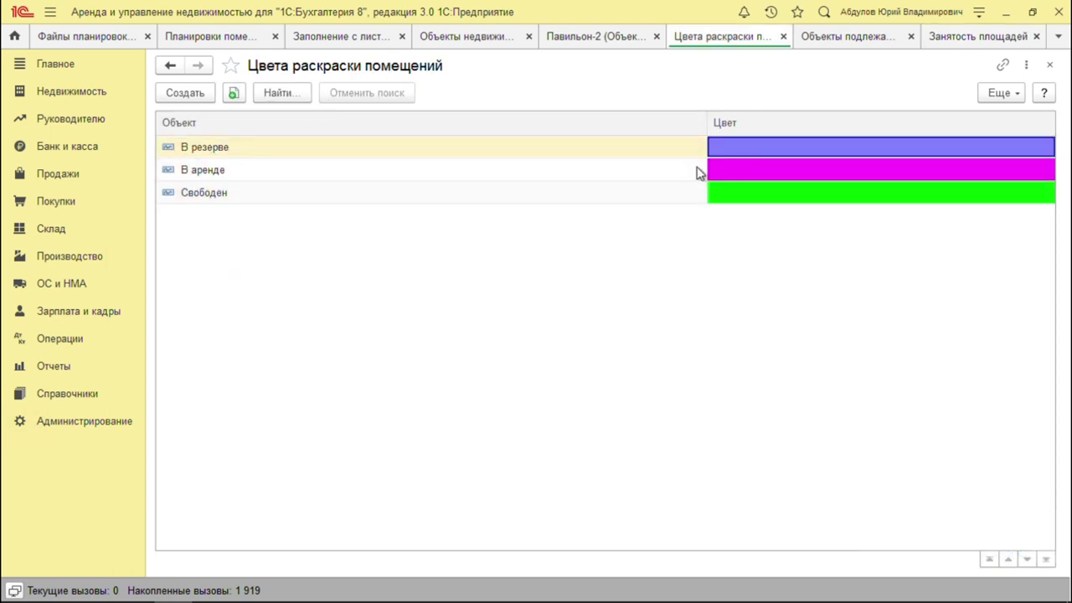
pyautogui.click(371, 180)
pyautogui.click(664, 156)
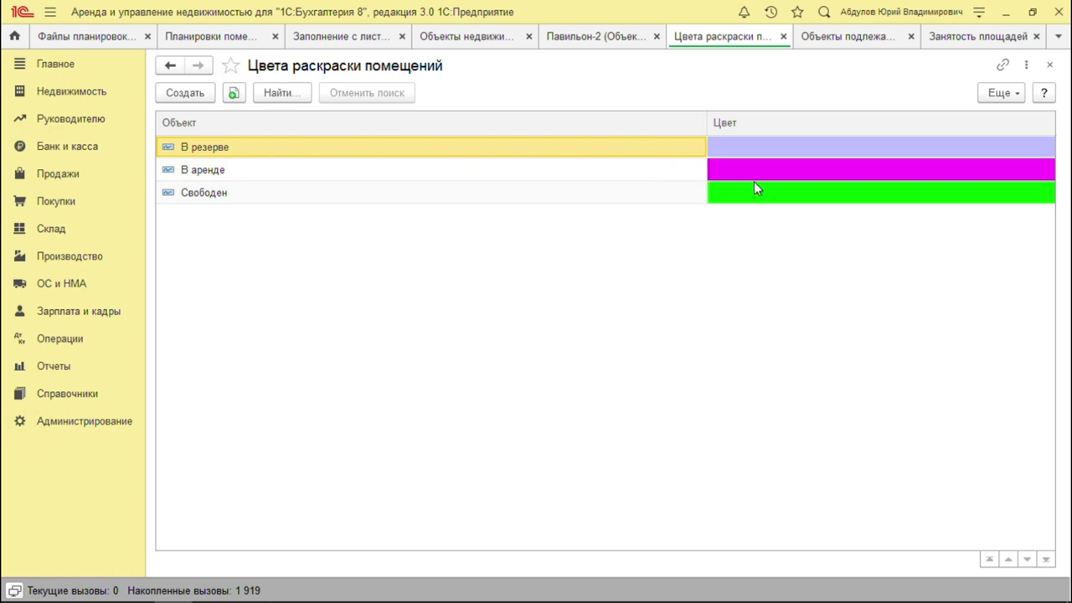
pyautogui.click(708, 201)
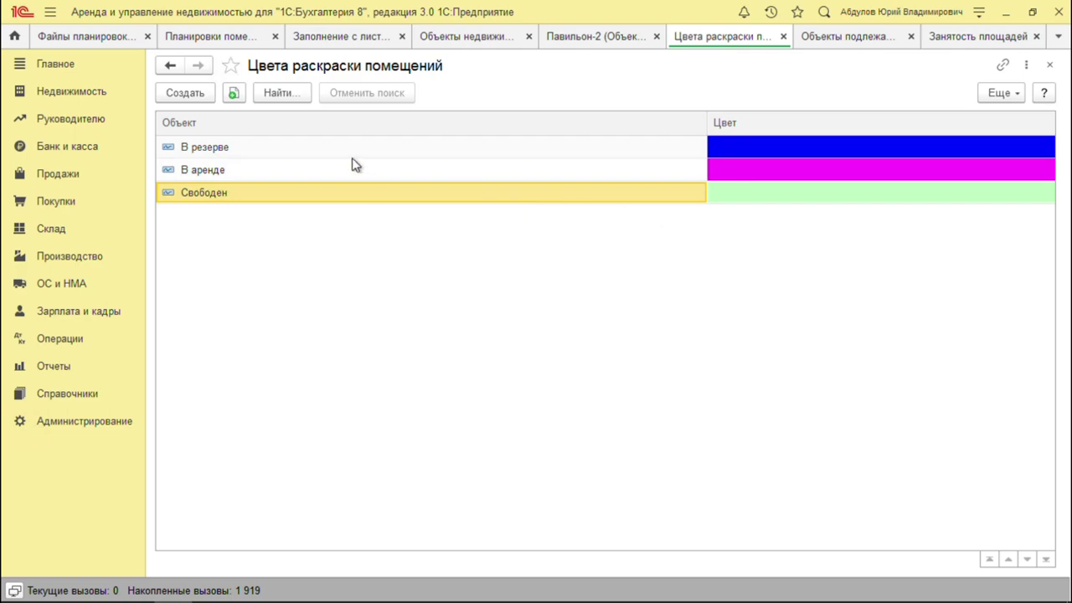
pyautogui.hotkey('alt', 'Tab')
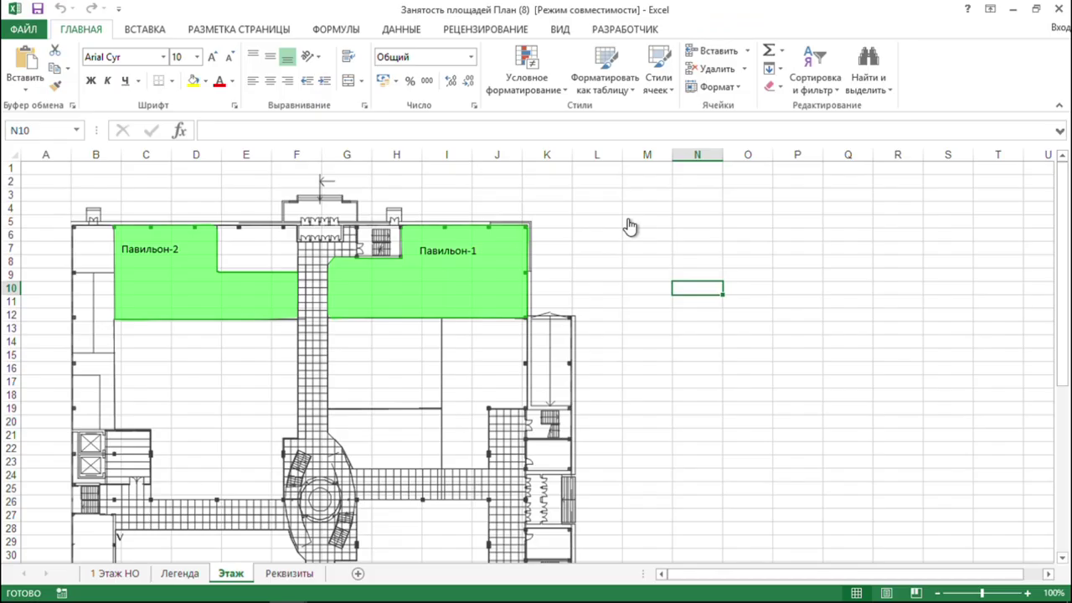